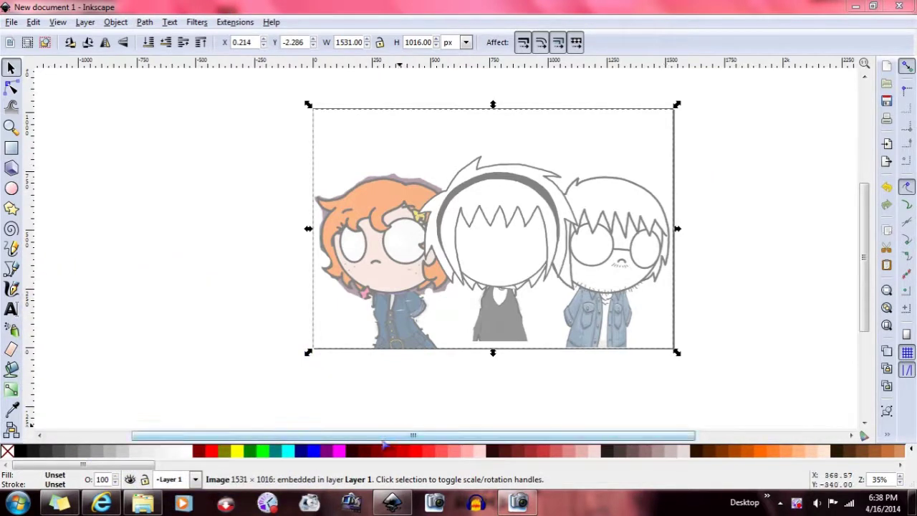
Open the Inkscape download page in Internet Explorer and scroll through it
drag(373, 438, 392, 438)
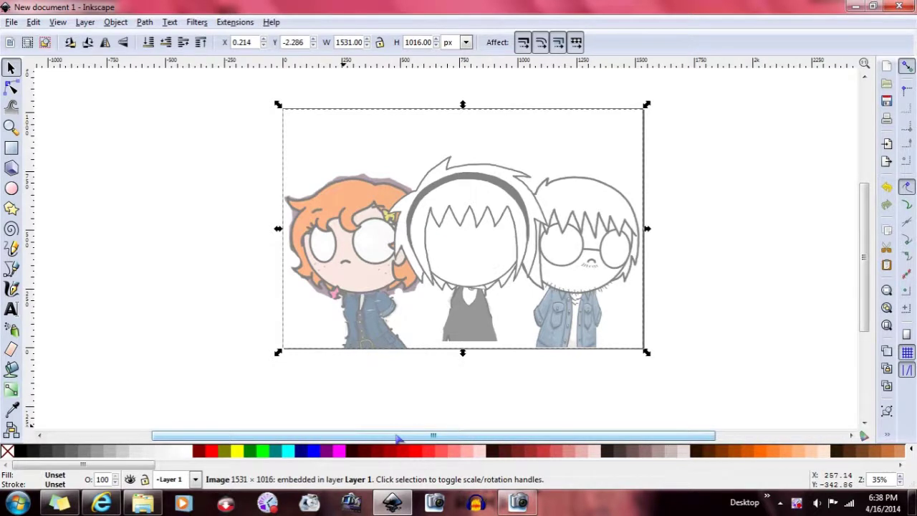
mouse_move(103, 504)
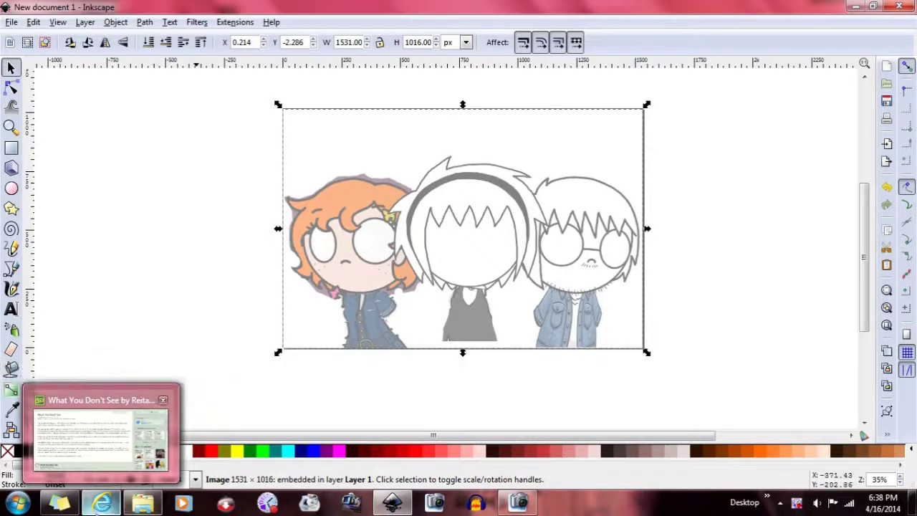
click(100, 504)
click(143, 26)
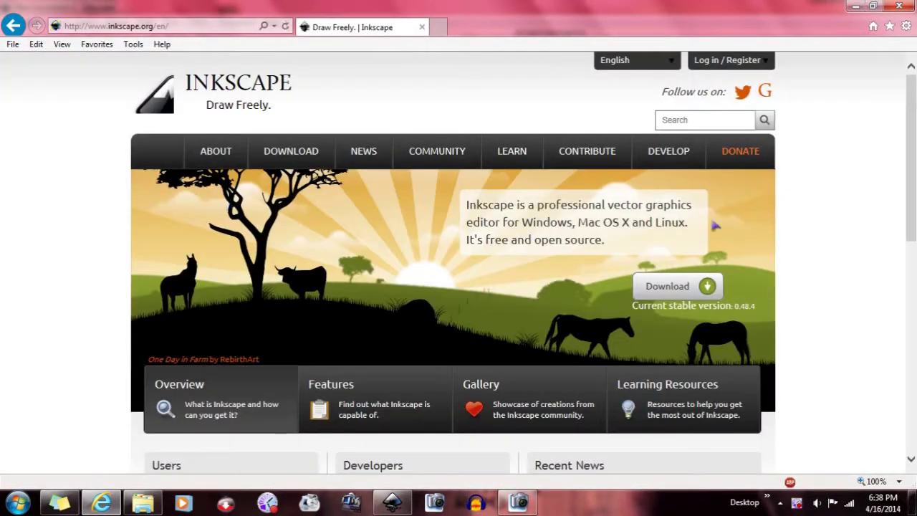
click(305, 151)
scroll(788, 301, down, 1)
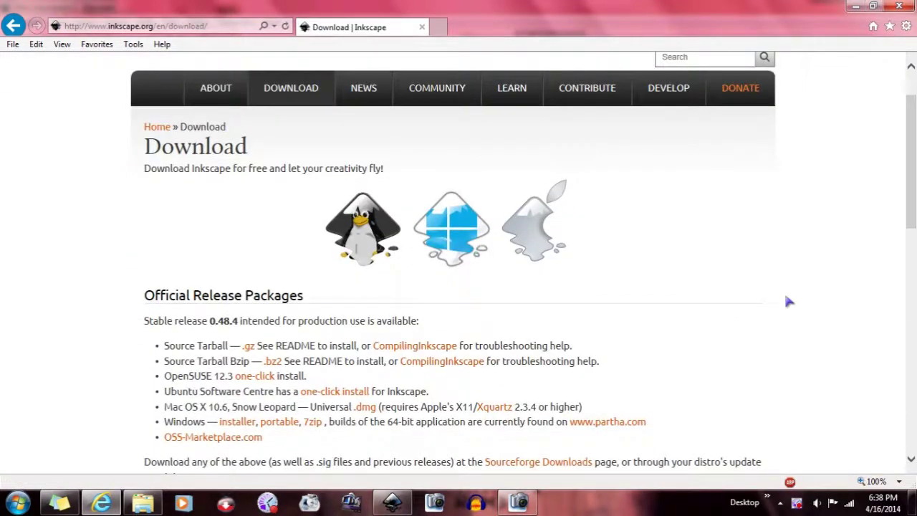
scroll(788, 302, up, 1)
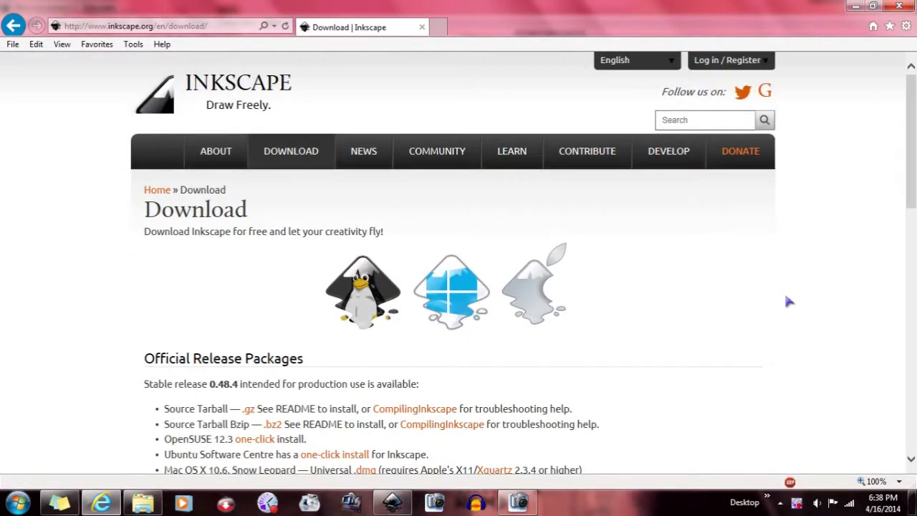
scroll(788, 301, down, 3)
scroll(788, 301, up, 3)
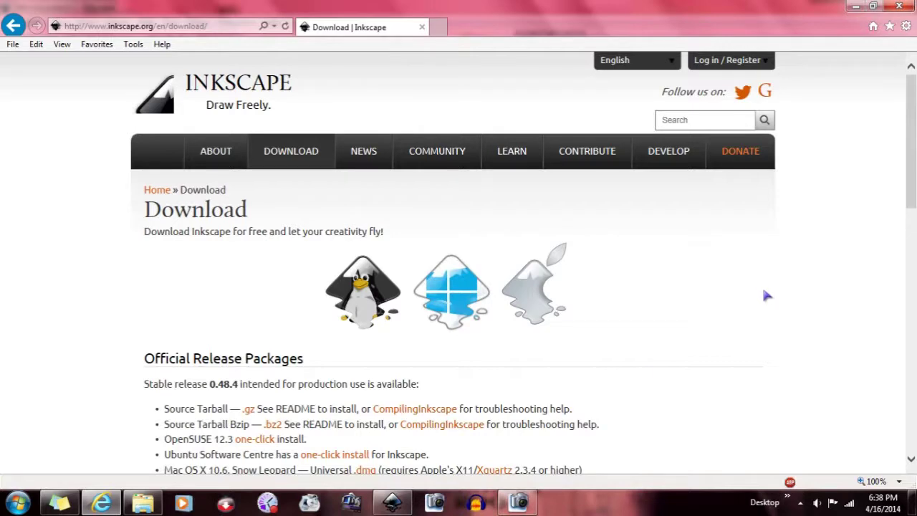
Return through the browser history to the Google Images raster_vs_vector.jpg comparison
click(392, 503)
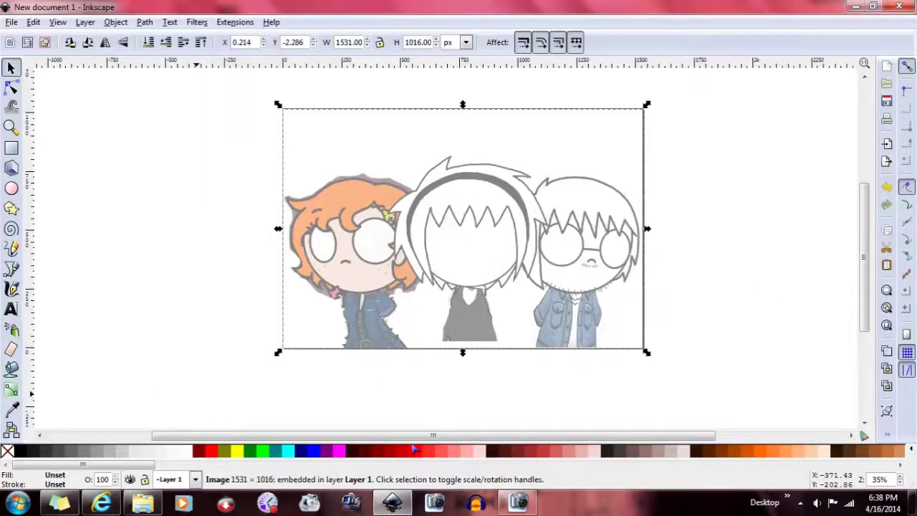
key(alt+Tab)
right_click(14, 26)
click(50, 57)
right_click(14, 25)
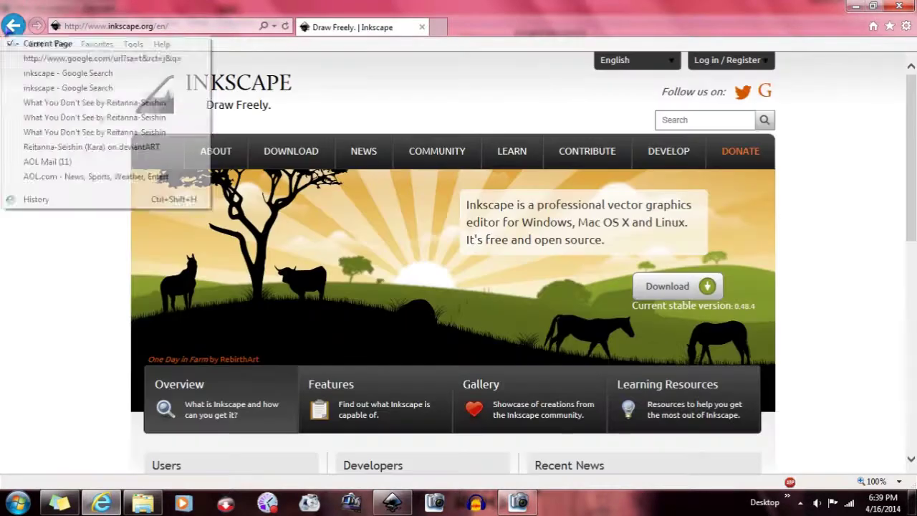
click(58, 60)
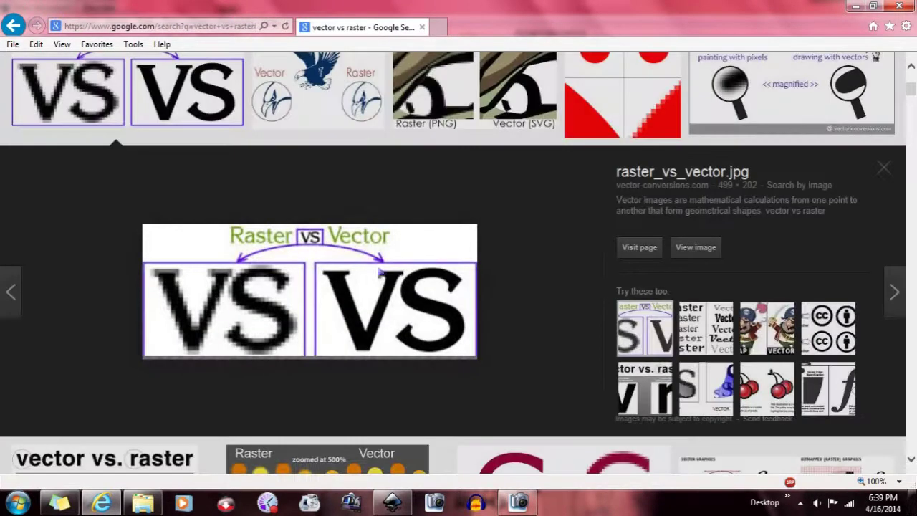
key(alt+Tab)
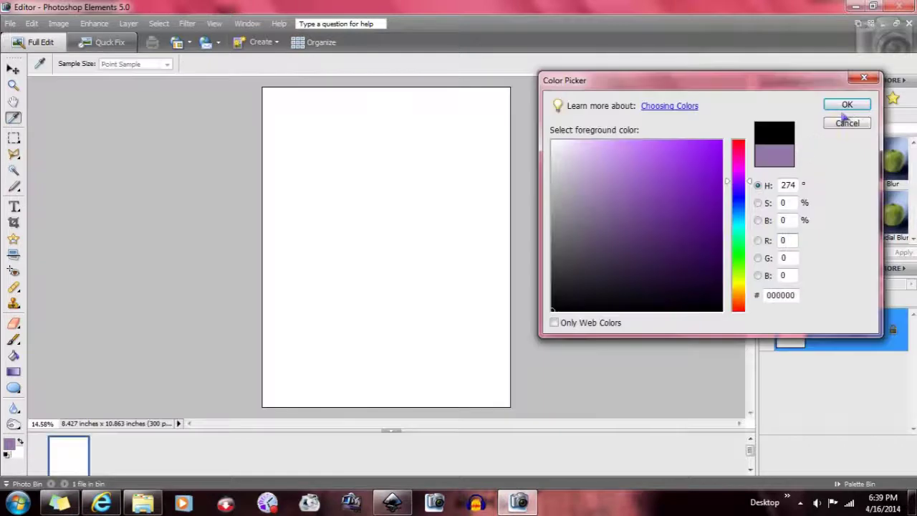
Paint a black 9 px zigzag brush stroke down the blank page and zoom to inspect it
click(846, 106)
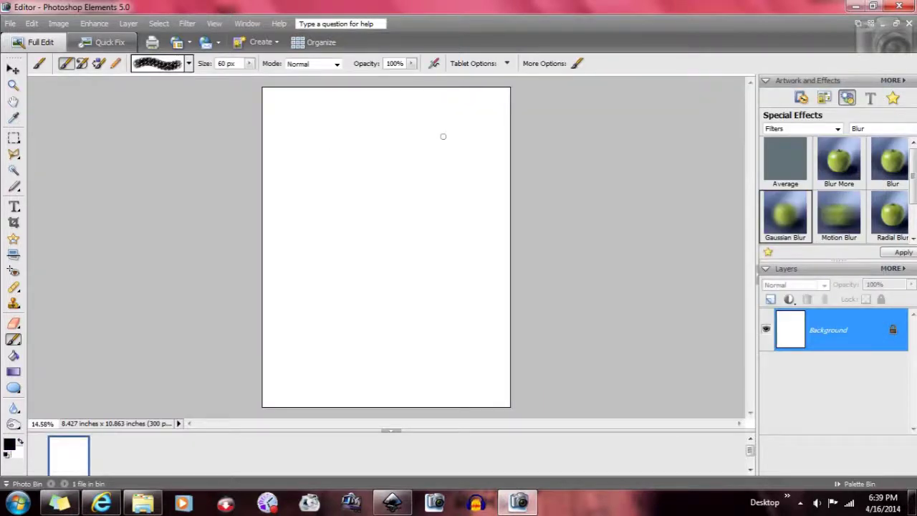
mouse_move(313, 137)
mouse_down()
mouse_move(429, 139)
mouse_move(416, 213)
mouse_up()
drag(390, 289, 387, 371)
scroll(401, 358, up, 10)
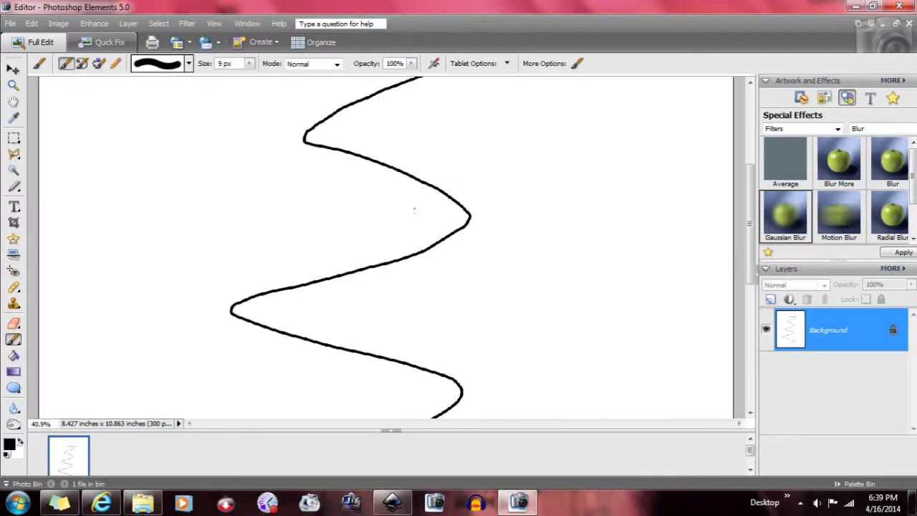
scroll(344, 189, up, 10)
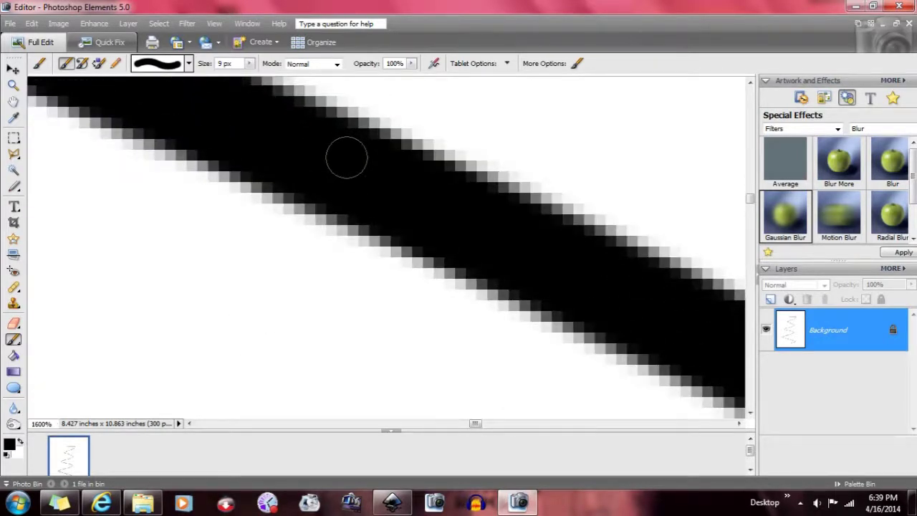
scroll(347, 158, down, 15)
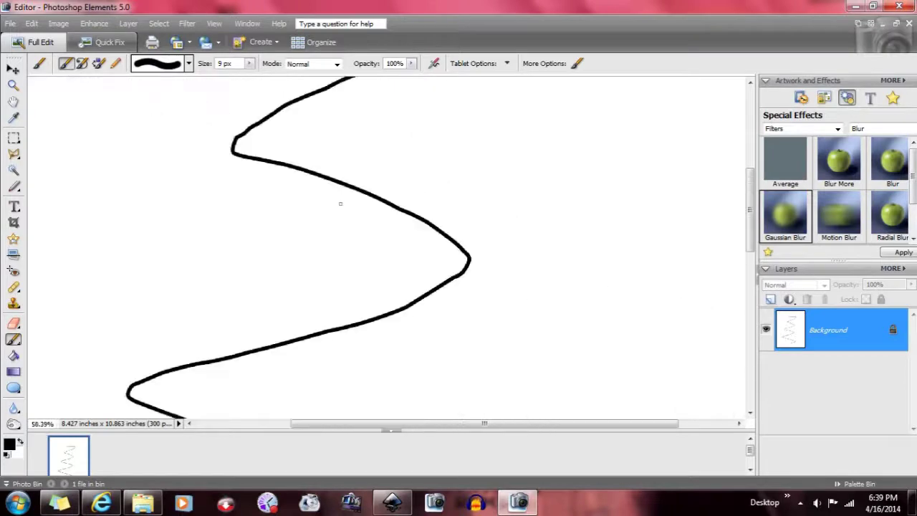
scroll(340, 203, down, 5)
click(58, 24)
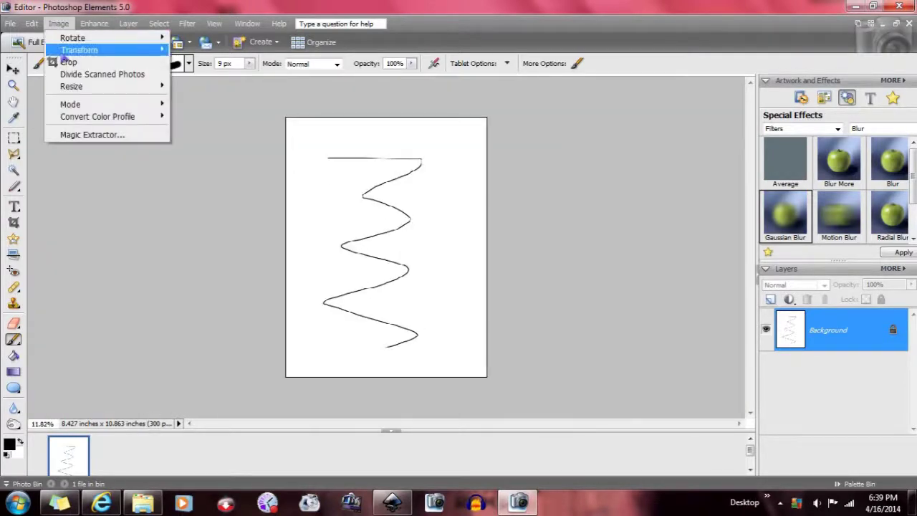
Resize the zigzag image to a height of 5259 pixels
mouse_move(71, 86)
click(192, 86)
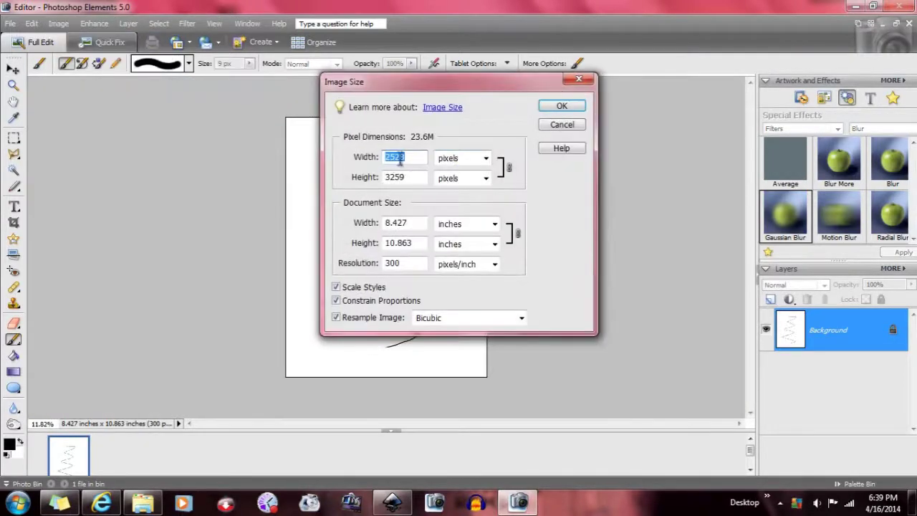
double_click(381, 180)
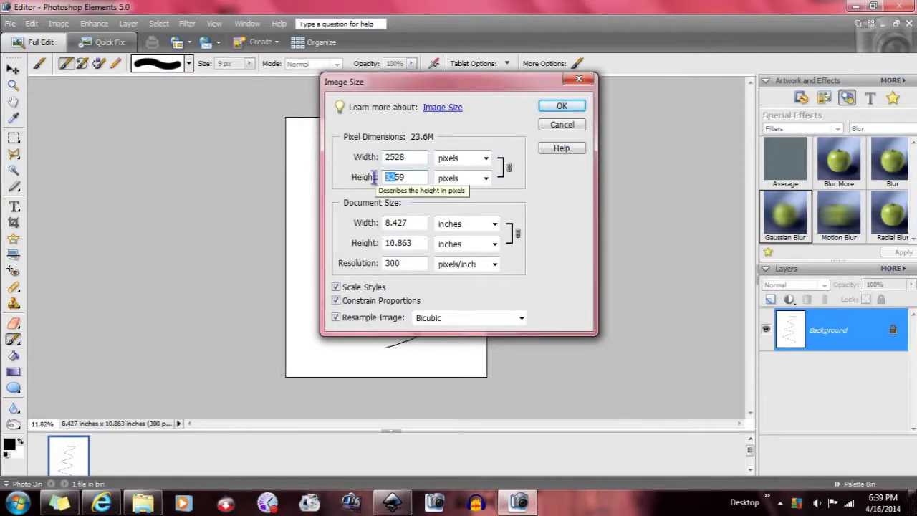
text(5259)
click(551, 108)
scroll(356, 257, up, 6)
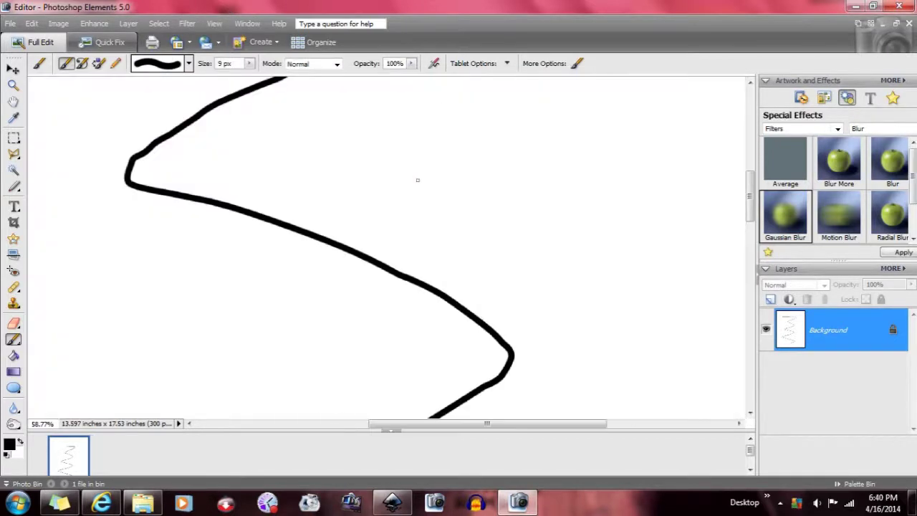
scroll(356, 257, up, 2)
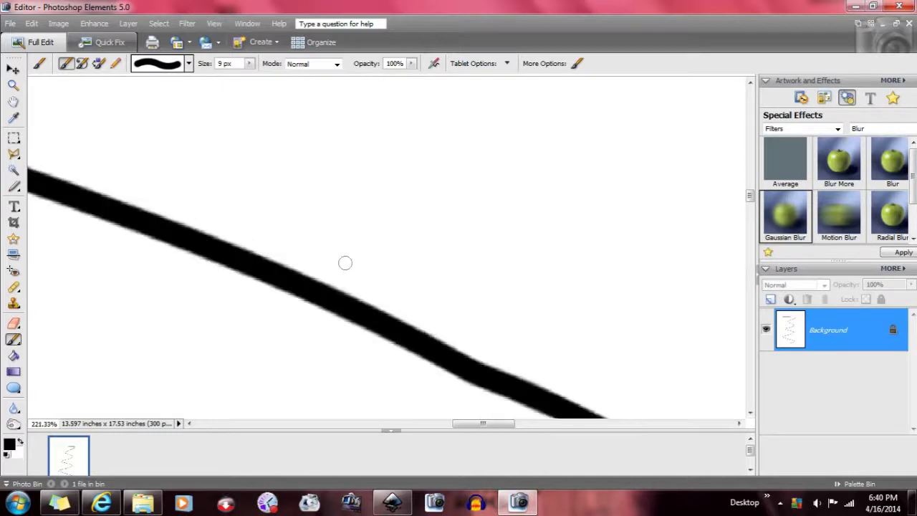
Enlarge the image again to 23.937 × 30.863 inches
click(68, 24)
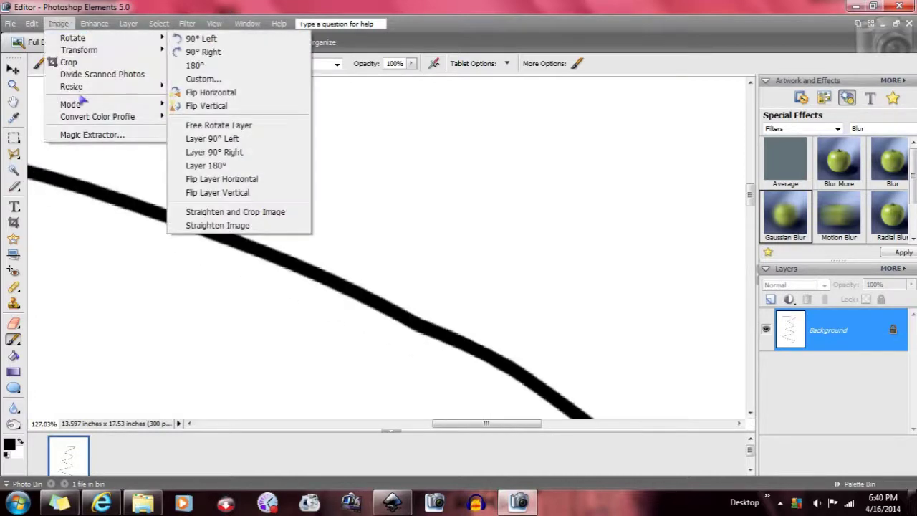
mouse_move(91, 87)
click(202, 86)
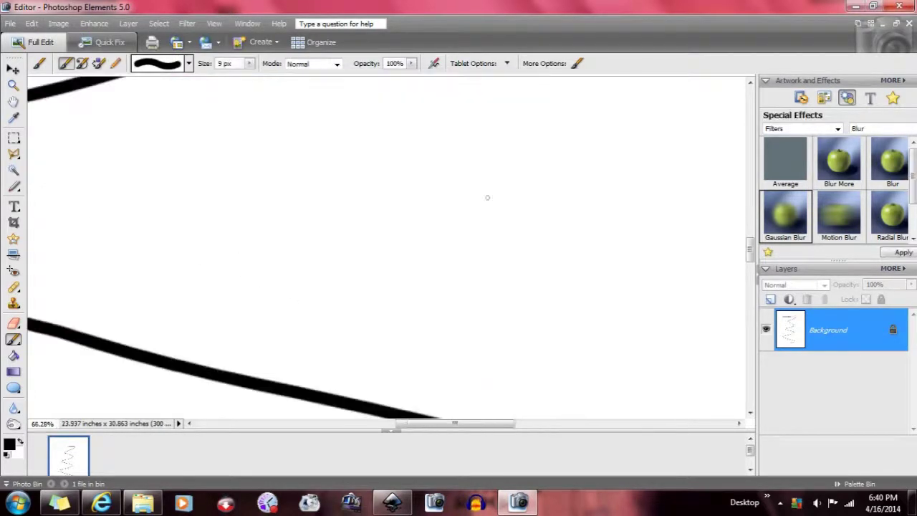
scroll(317, 183, up, 8)
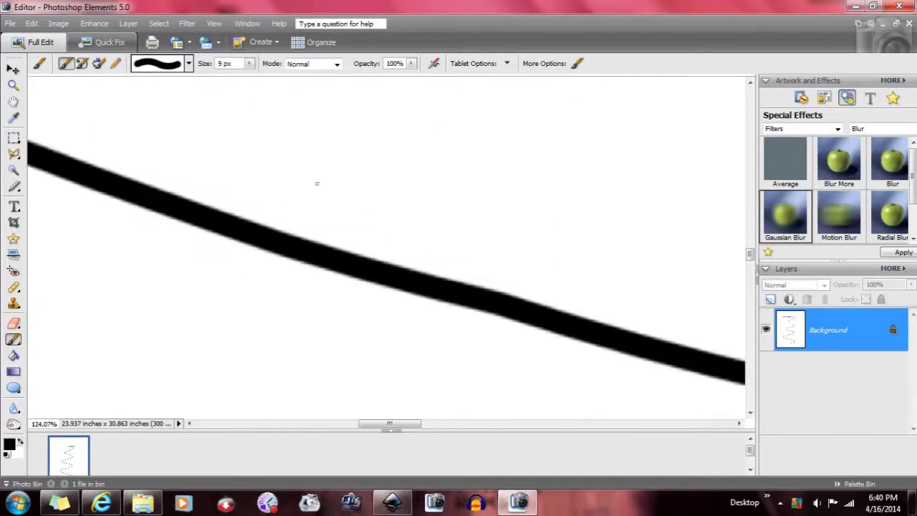
scroll(317, 184, down, 6)
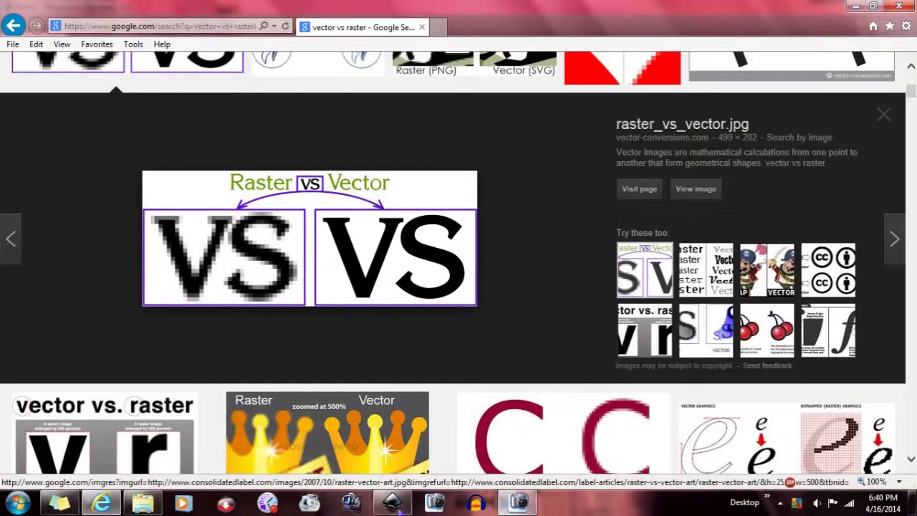
In Inkscape, draw a freehand wavy line across the page with the Pencil tool
click(393, 502)
click(11, 248)
mouse_move(358, 183)
mouse_down()
mouse_move(421, 153)
mouse_move(372, 204)
mouse_move(479, 202)
mouse_move(434, 268)
mouse_move(593, 275)
mouse_up()
drag(514, 189, 511, 185)
Zoom far in on the freehand line to check its sharp edges, then fit the whole page
key(plus)
key(plus)
key(plus)
key(plus)
key(plus)
key(plus)
key(plus)
key(plus)
key(plus)
key(plus)
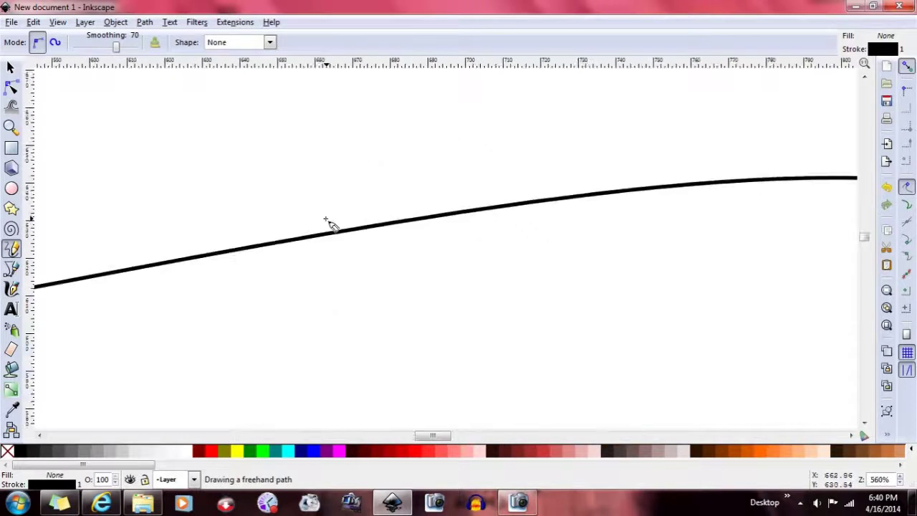
key(plus)
key(plus)
key(plus)
key(plus)
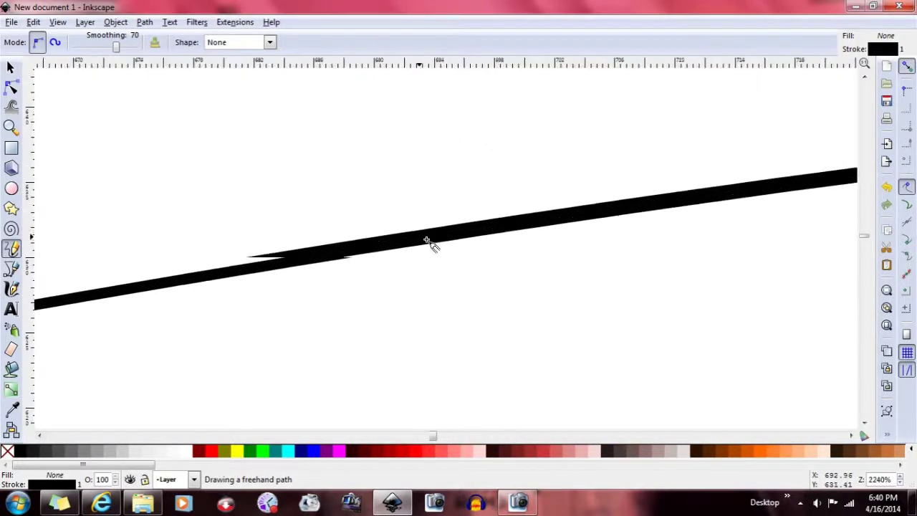
key(plus)
key(plus)
key(plus)
key(plus)
key(plus)
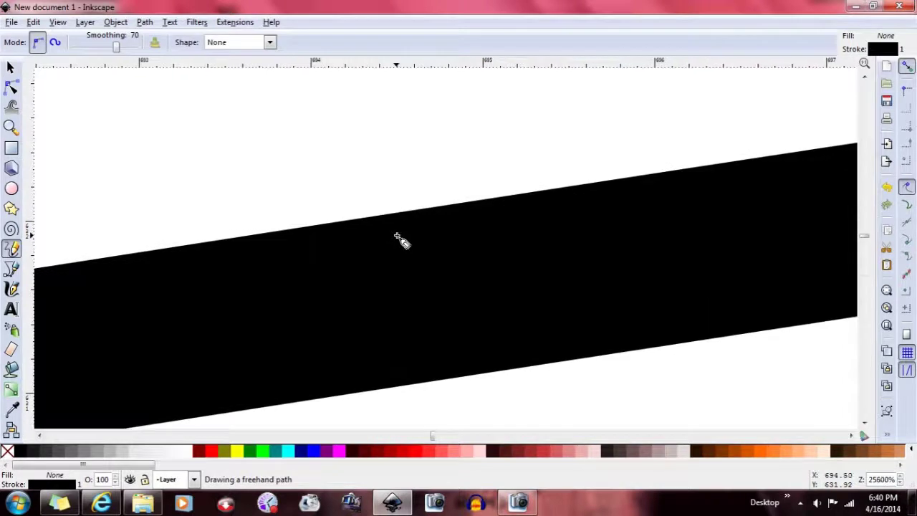
key(5)
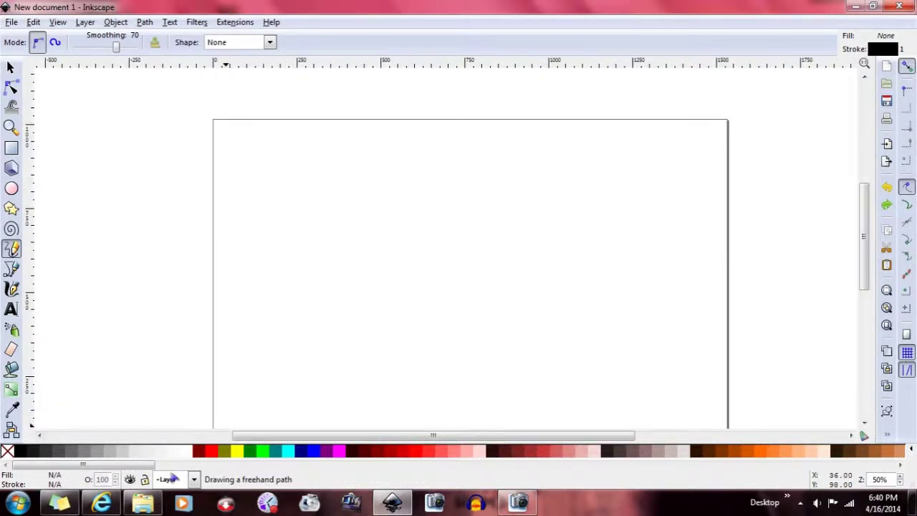
Unhide the three-character chibi drawing and dock the Fill and Stroke dialog on the right
click(130, 479)
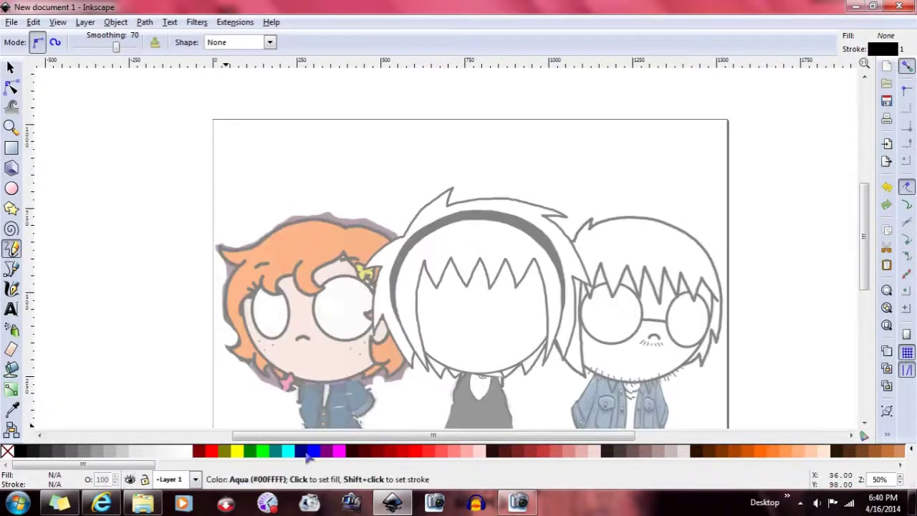
scroll(666, 219, down, 2)
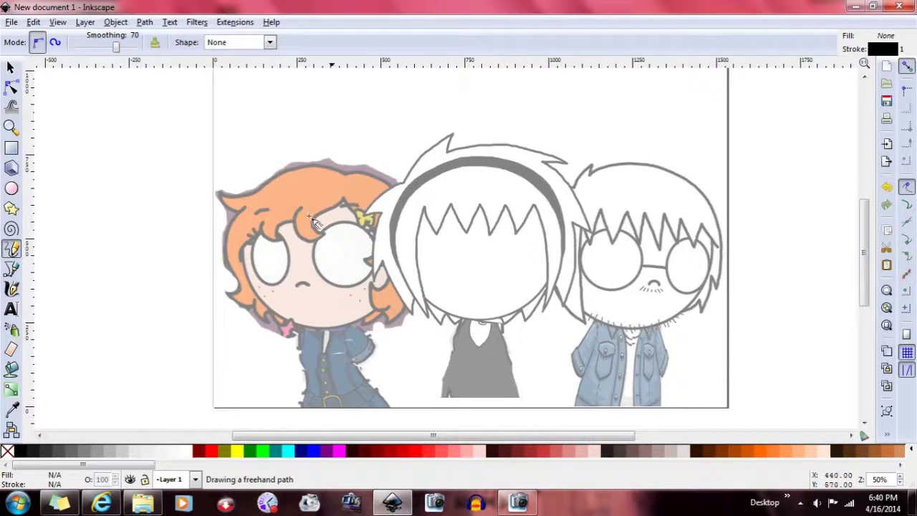
key(n)
key(ctrl+shift+f)
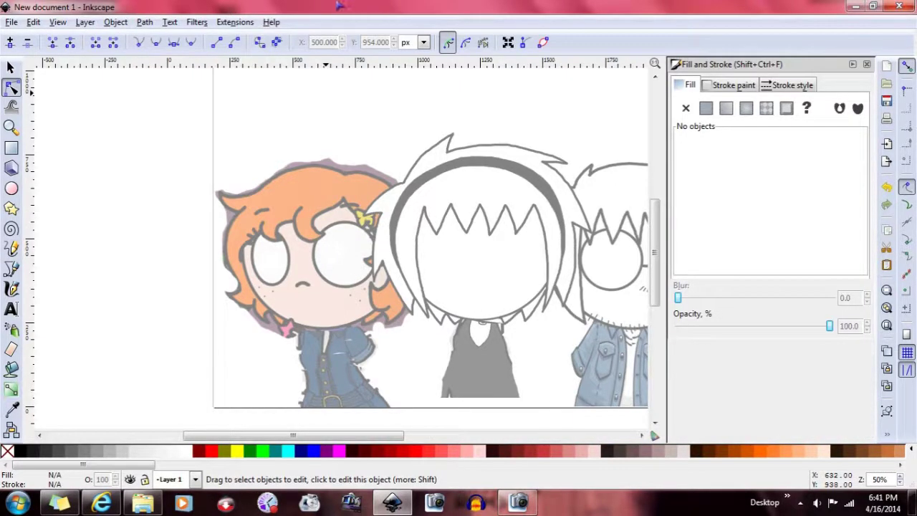
Close the Fill and Stroke dialog, browse the menus, and switch to the layer above
drag(402, 437, 467, 439)
click(866, 64)
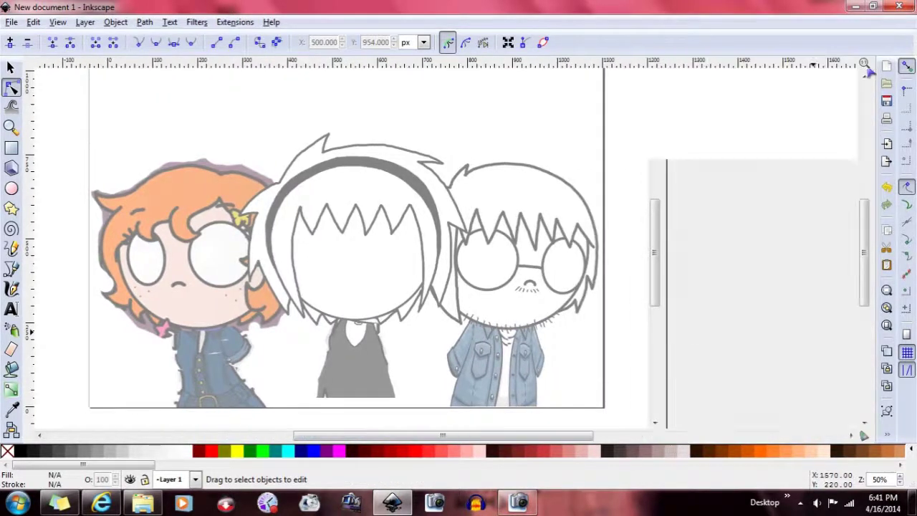
drag(430, 437, 374, 440)
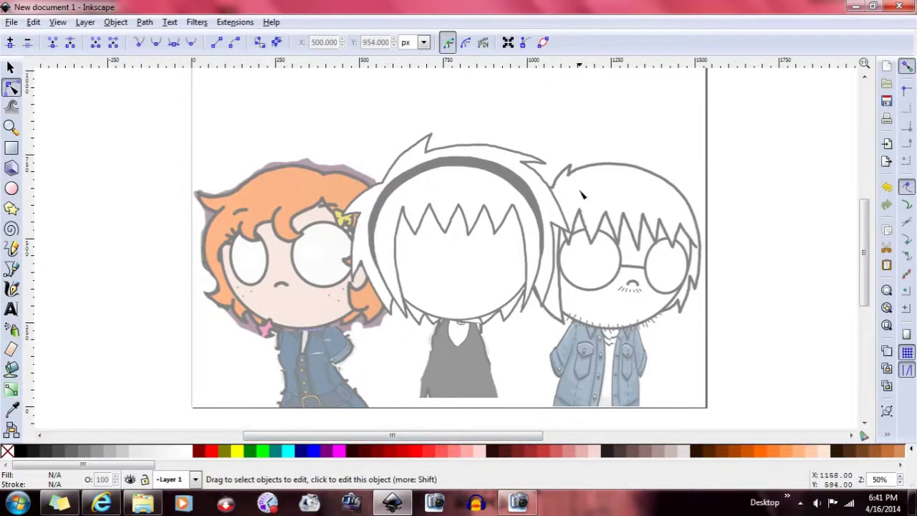
click(10, 22)
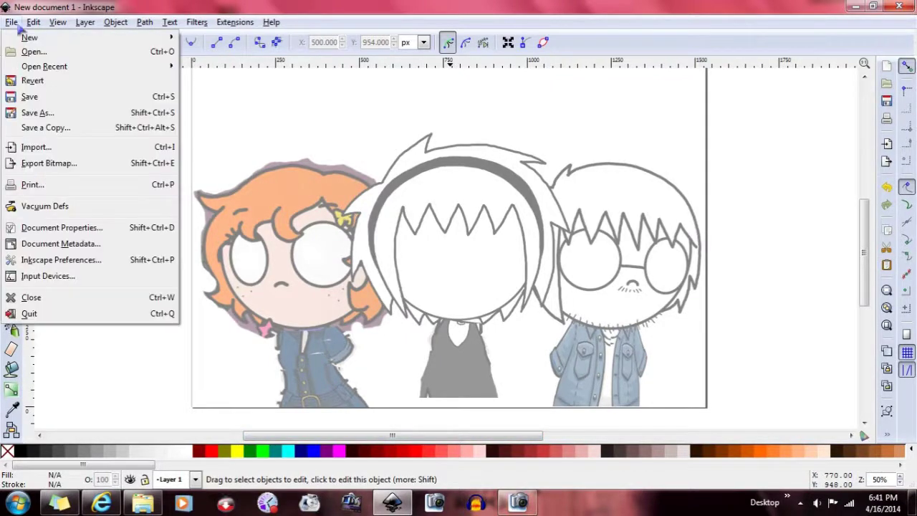
mouse_move(271, 22)
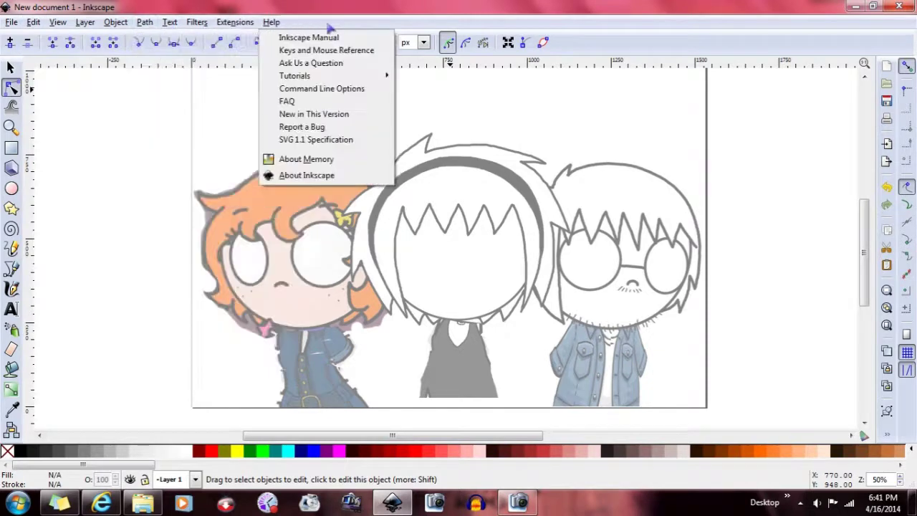
mouse_move(85, 22)
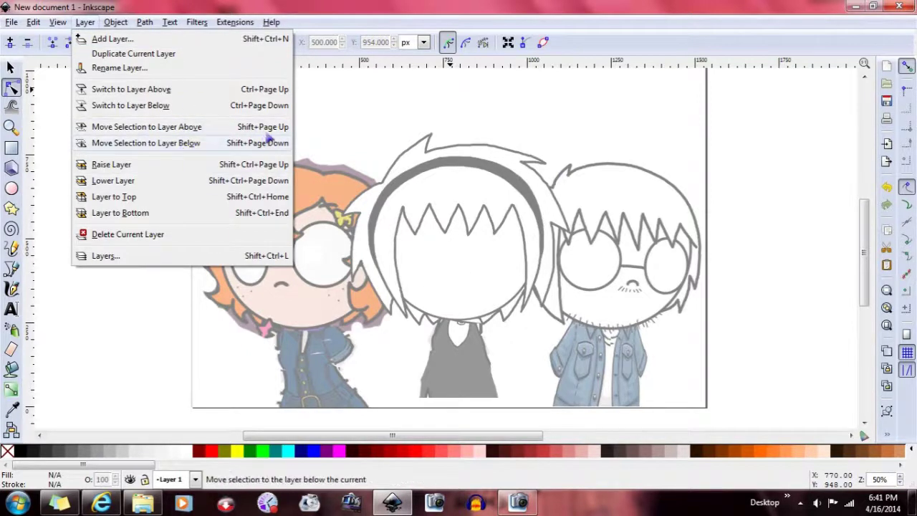
click(127, 89)
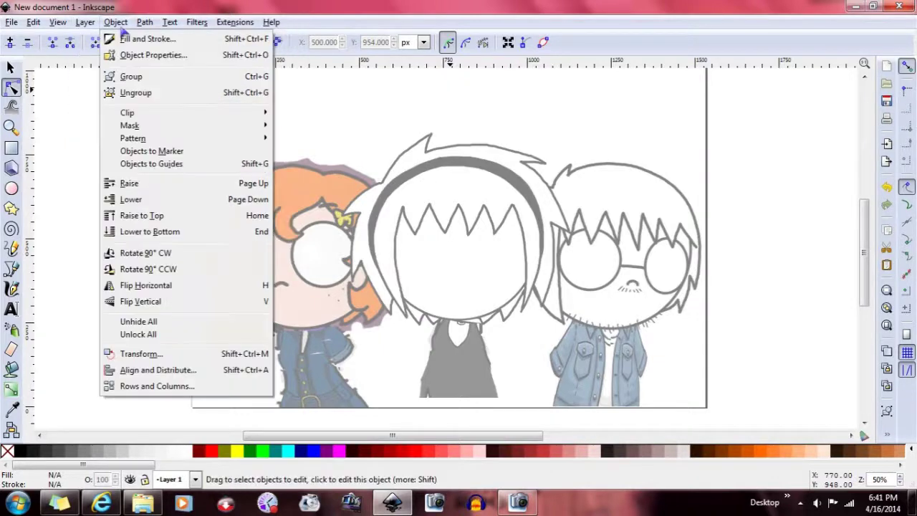
Reopen Fill and Stroke to view its Stroke paint and Stroke style tabs, then close it
click(117, 22)
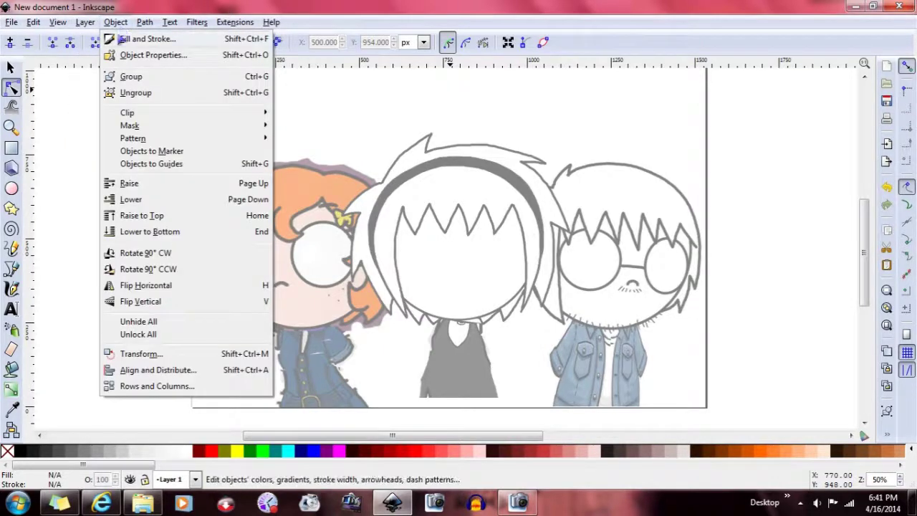
click(143, 39)
click(744, 86)
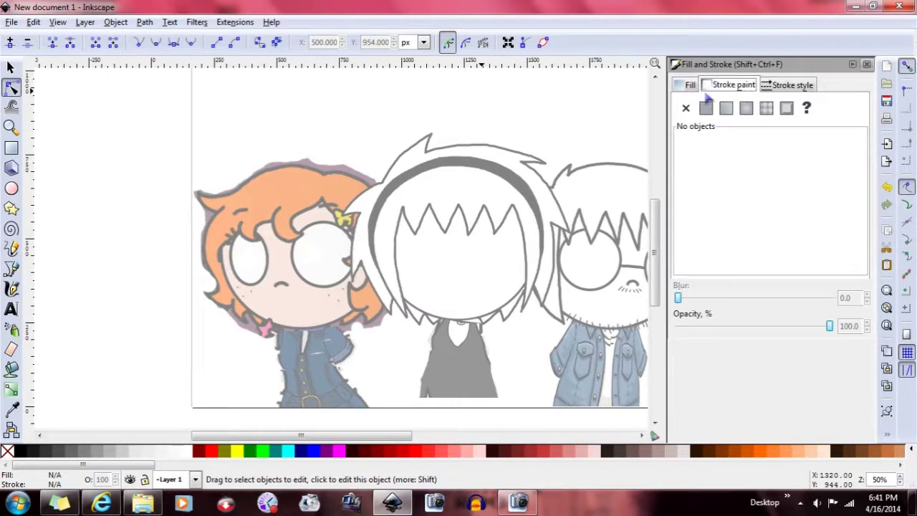
click(787, 90)
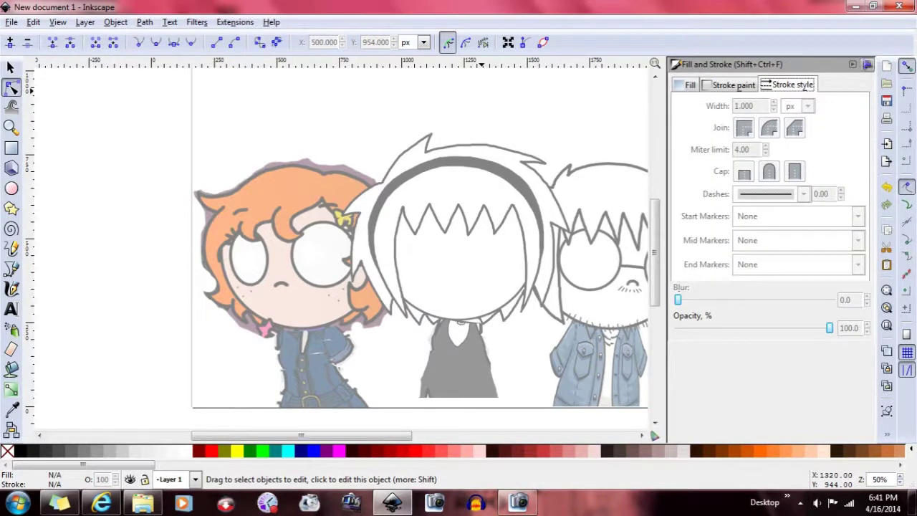
key(ctrl+shift+f)
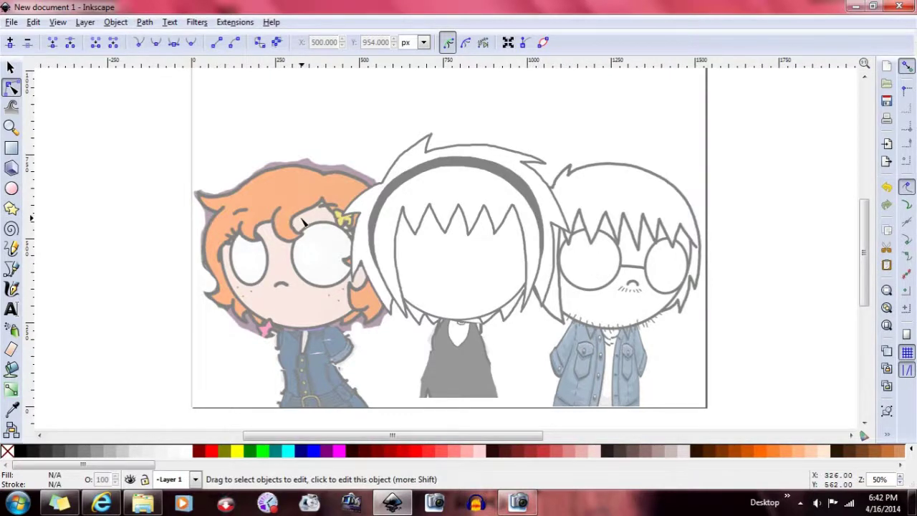
scroll(490, 226, up, 4)
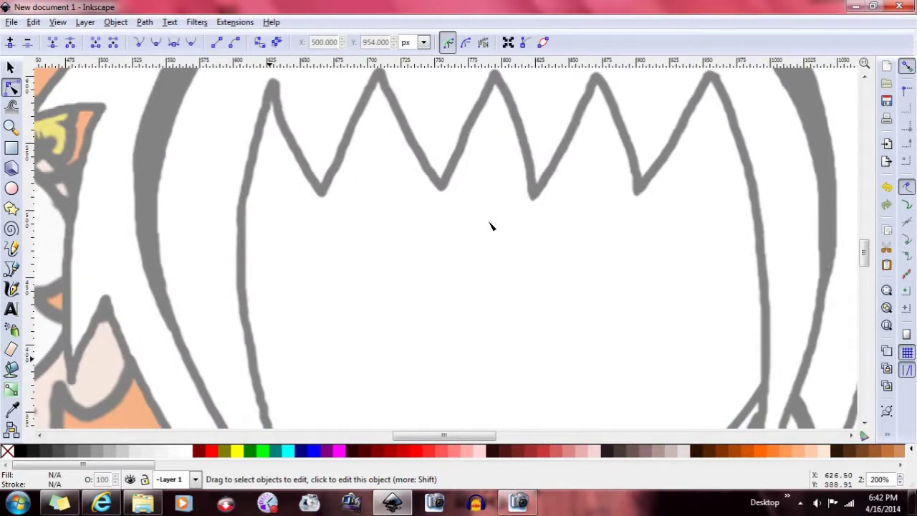
scroll(490, 226, down, 5)
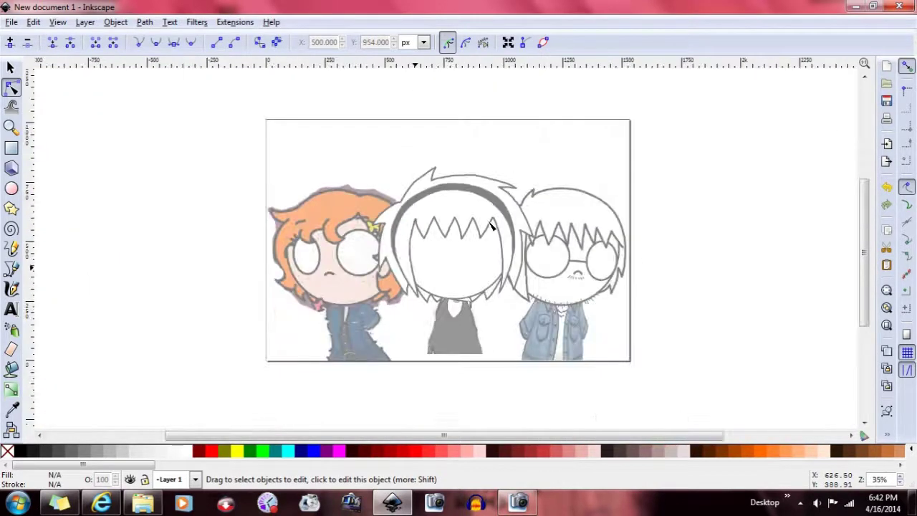
scroll(490, 226, up, 2)
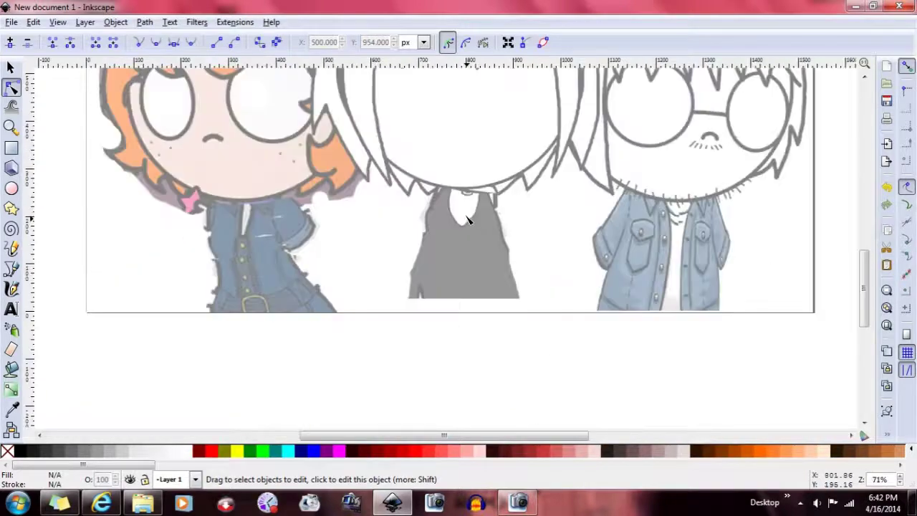
scroll(480, 227, down, 5)
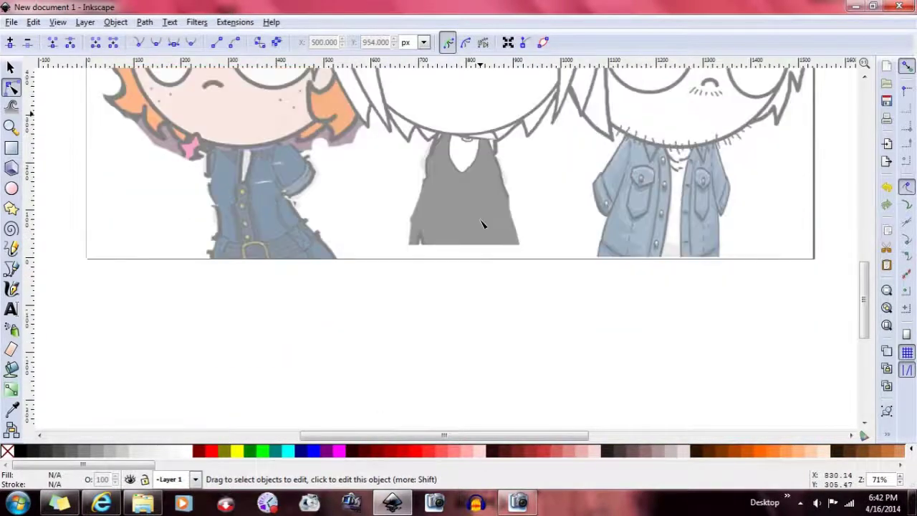
scroll(481, 224, up, 7)
scroll(482, 215, down, 5)
scroll(483, 212, up, 3)
scroll(542, 438, right, 4)
scroll(542, 438, left, 6)
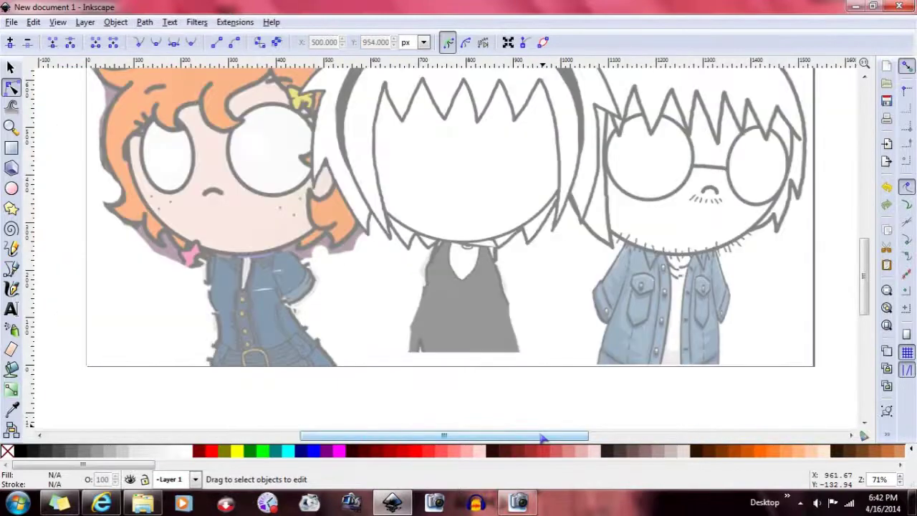
scroll(542, 438, right, 3)
scroll(543, 439, left, 3)
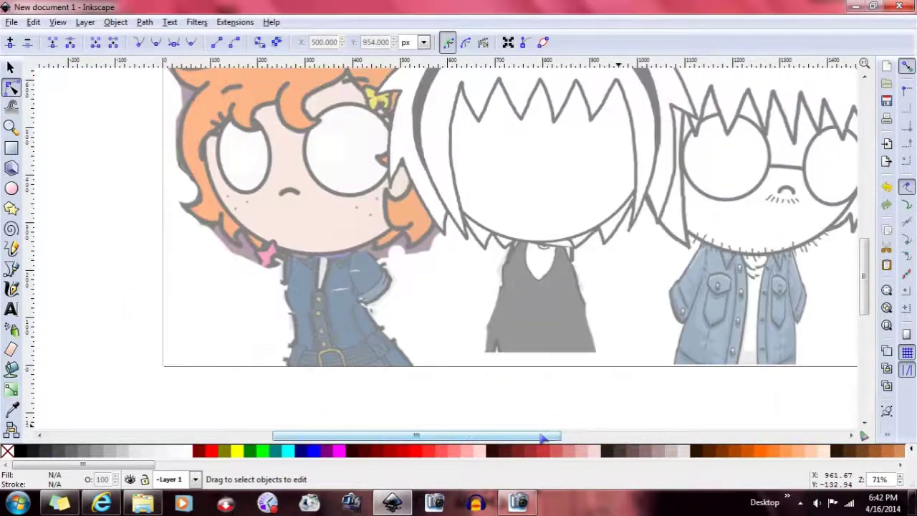
scroll(549, 294, up, 3)
scroll(550, 294, down, 2)
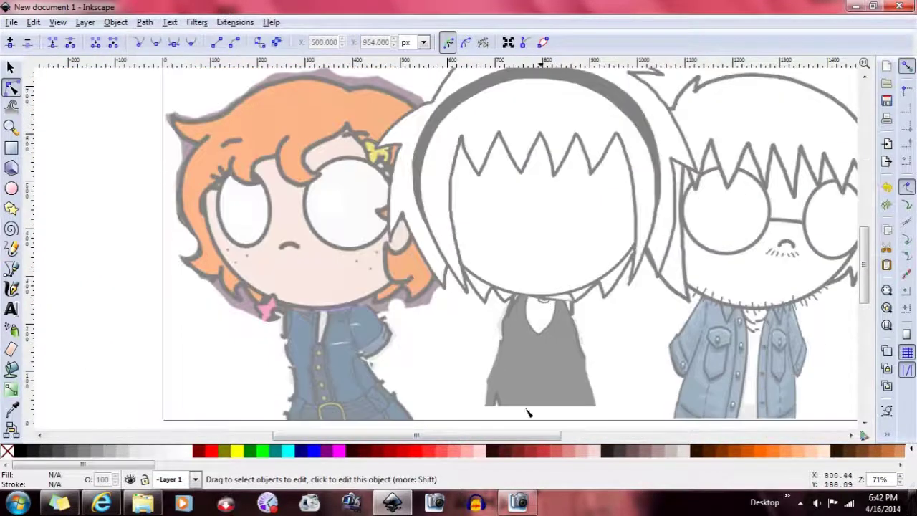
drag(536, 435, 576, 449)
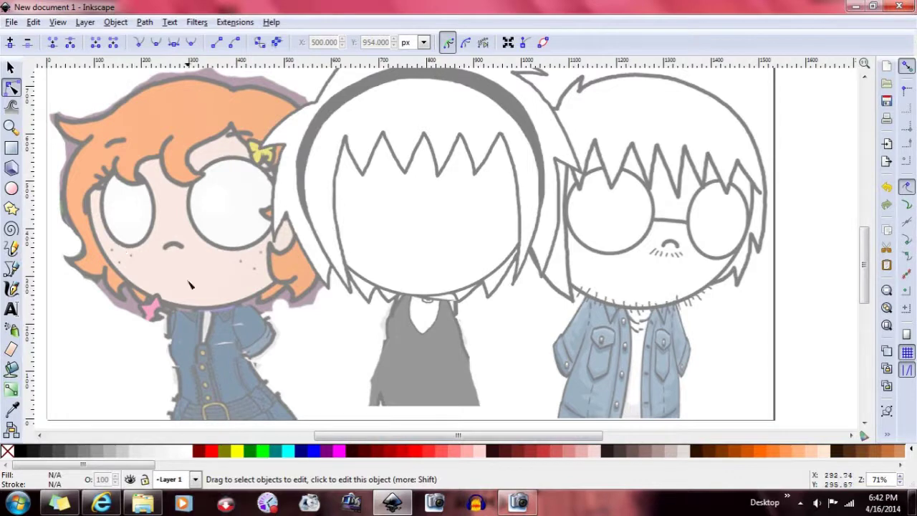
scroll(470, 301, down, 2)
scroll(460, 287, up, 2)
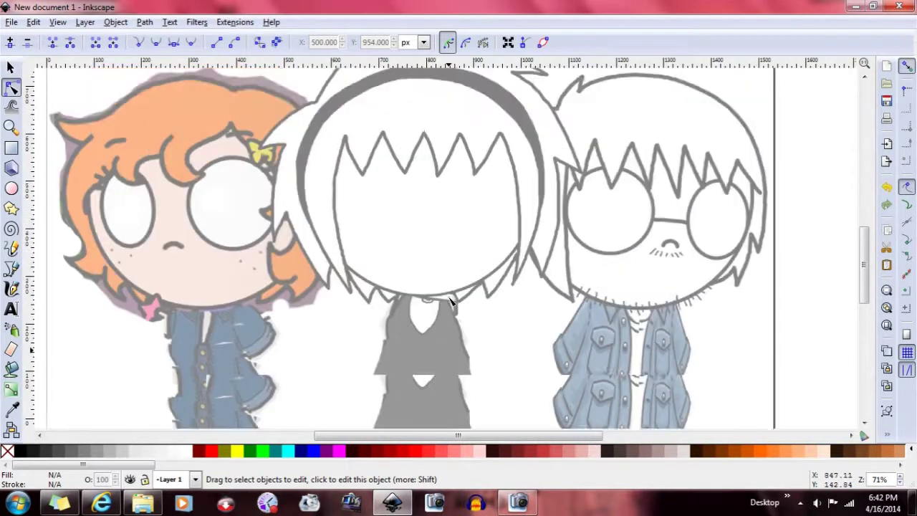
mouse_move(448, 437)
mouse_down()
mouse_move(428, 444)
mouse_move(440, 450)
mouse_up()
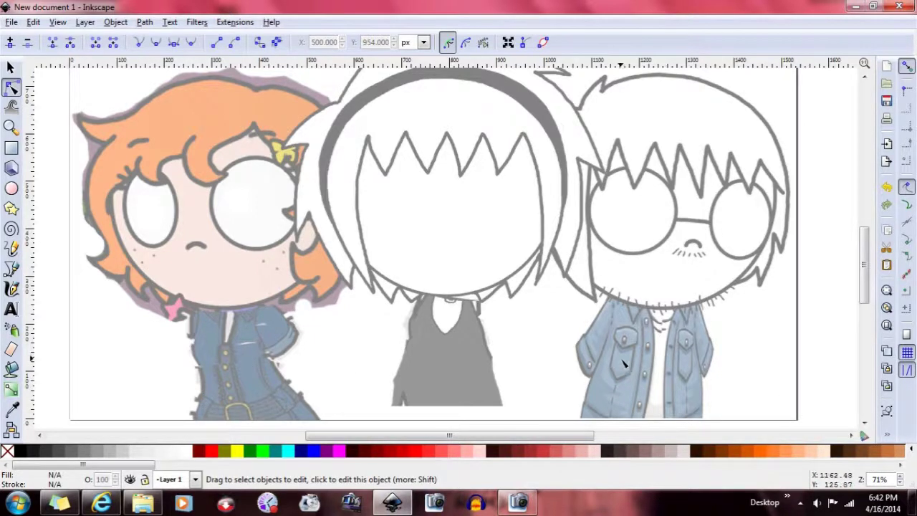
Draw a circle over the middle character's head with no fill and a pure black outline
click(11, 189)
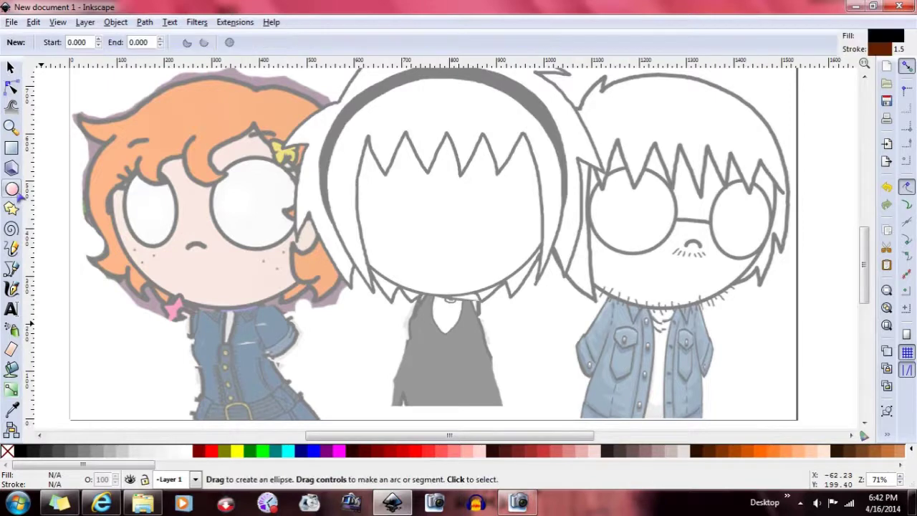
drag(343, 105, 538, 295)
click(116, 22)
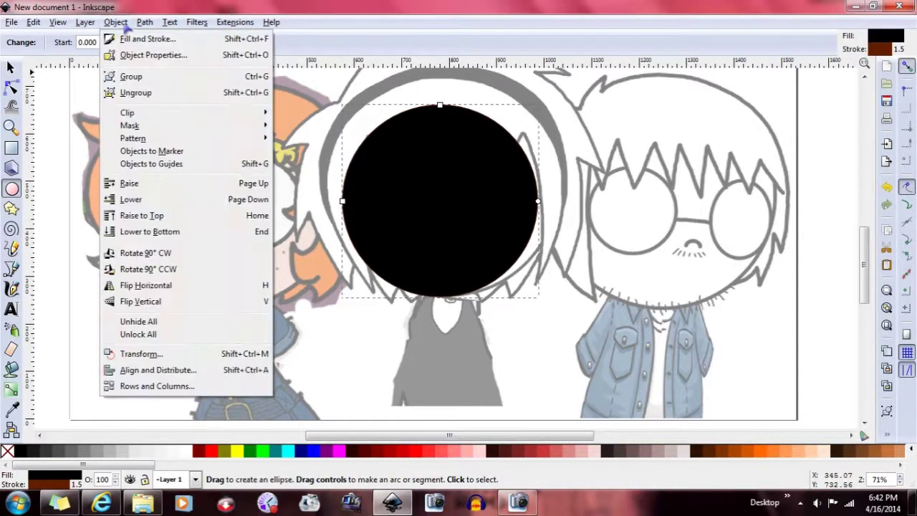
click(123, 37)
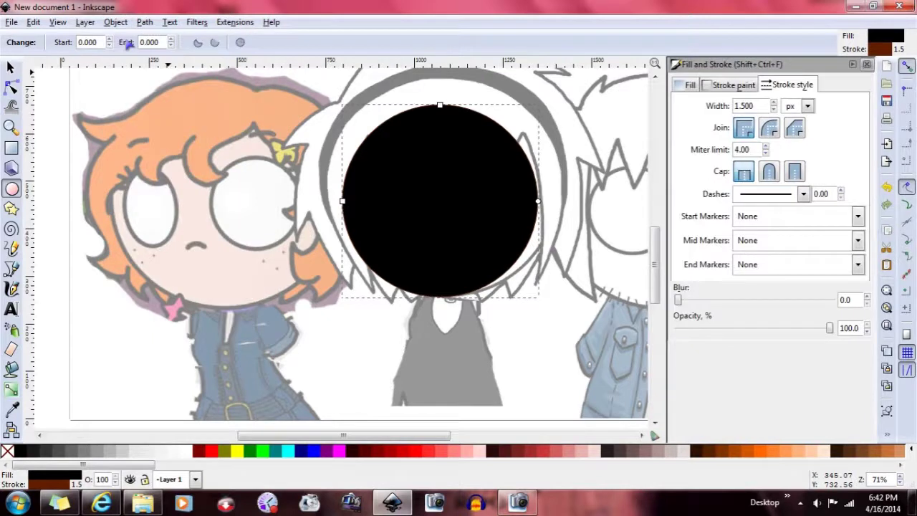
click(690, 84)
click(686, 108)
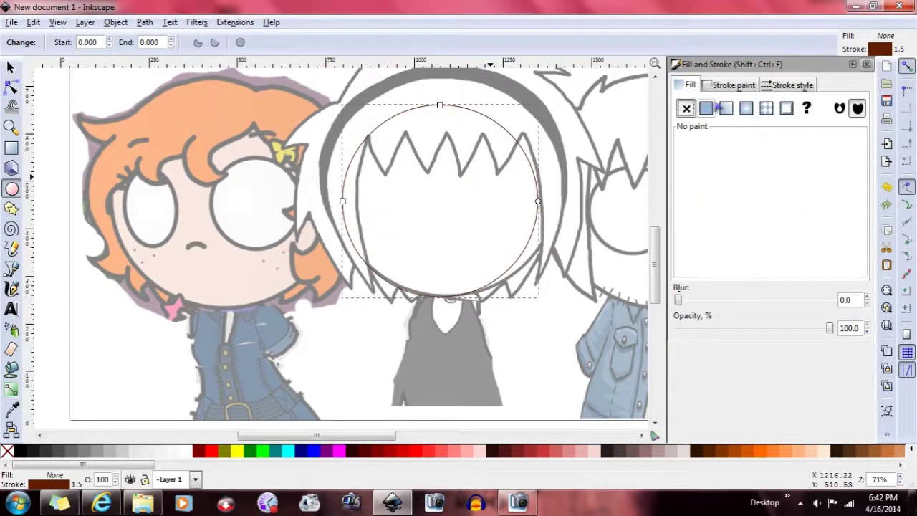
click(745, 84)
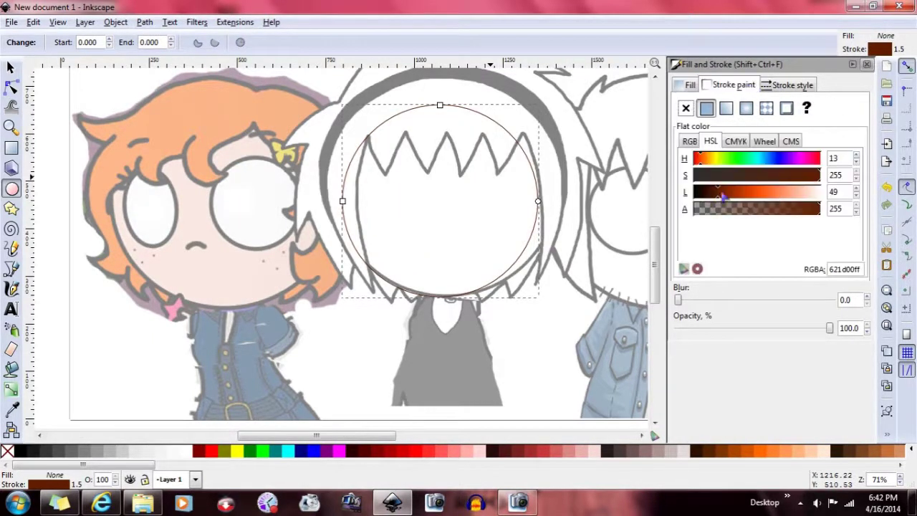
drag(718, 200, 693, 192)
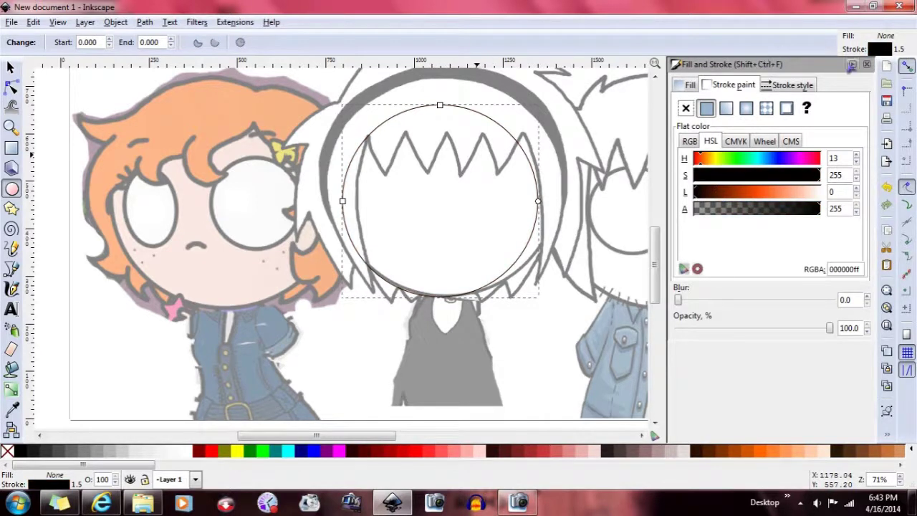
click(867, 64)
Try stretching, rotating and skewing the circle with the Selector, then undo the skew
click(11, 66)
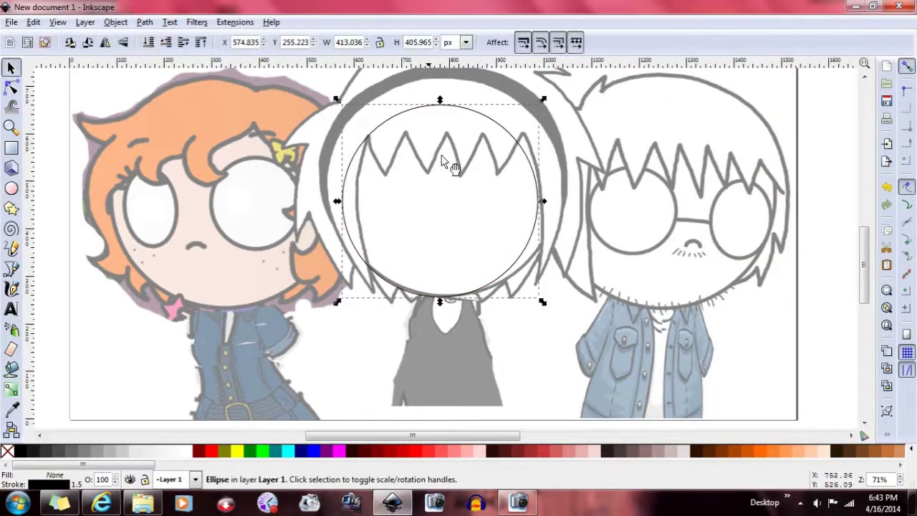
mouse_move(440, 100)
mouse_down()
mouse_move(440, 122)
mouse_move(452, 100)
mouse_up()
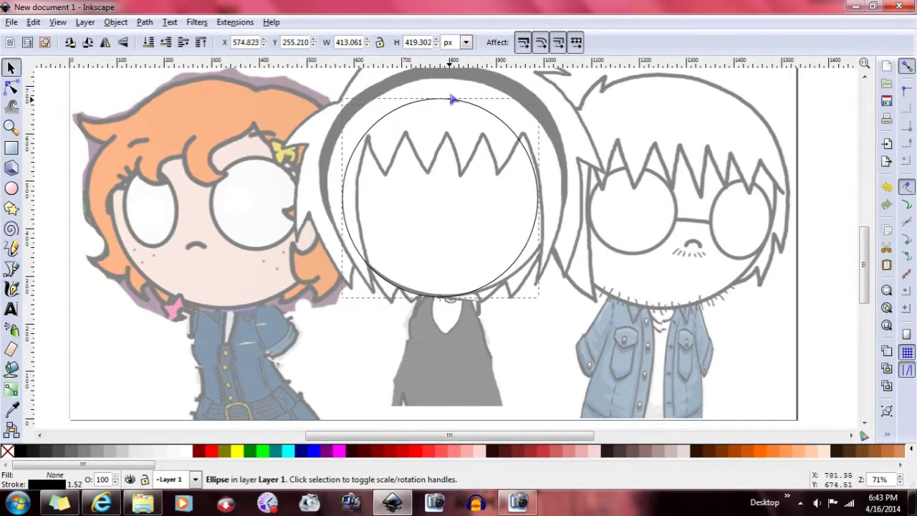
click(498, 120)
drag(545, 98, 466, 208)
click(466, 208)
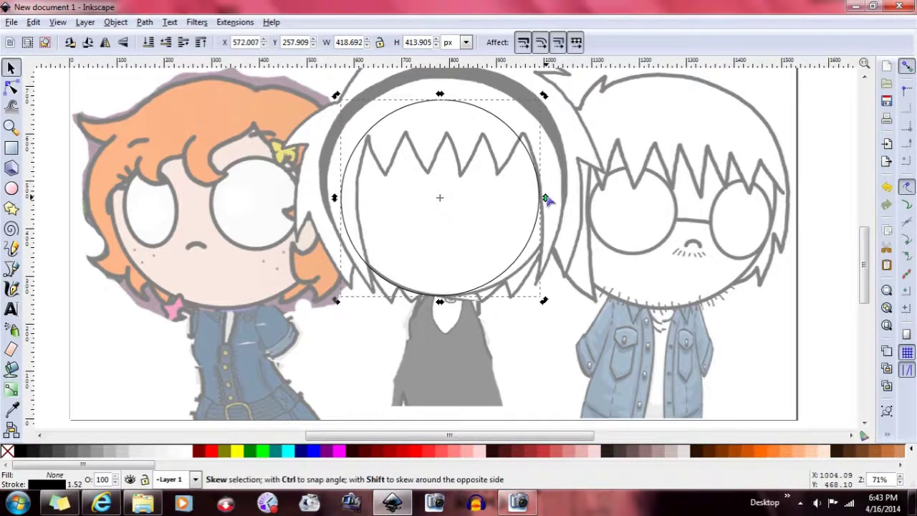
drag(545, 199, 522, 240)
drag(547, 115, 594, 163)
key(ctrl+z)
Scale the circle's sides and top to fit the middle head at 467.209 × 465.420 px
mouse_move(525, 251)
mouse_down()
mouse_move(552, 250)
mouse_move(532, 249)
mouse_up()
scroll(557, 203, up, 2)
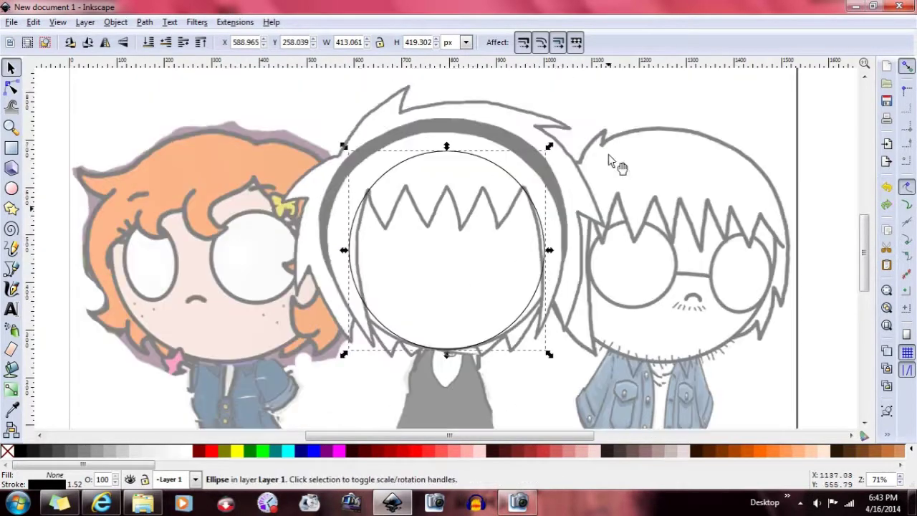
drag(549, 252, 558, 256)
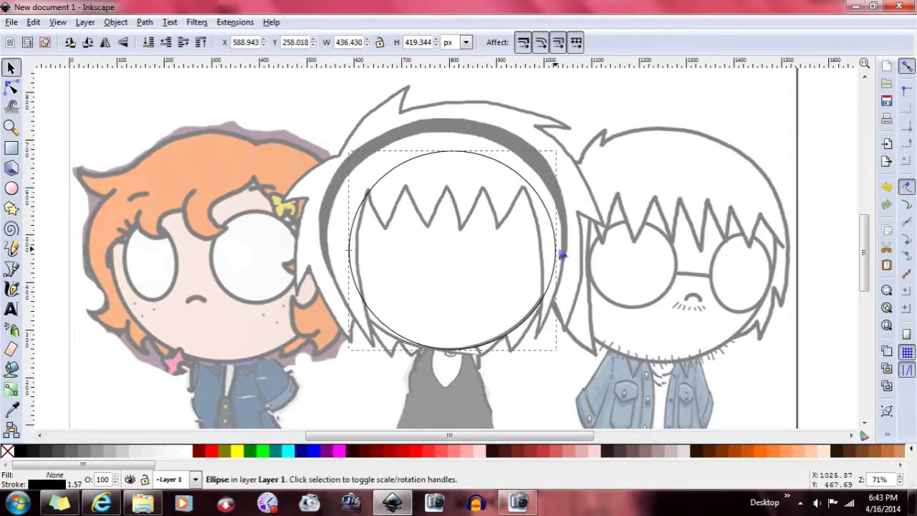
drag(349, 252, 338, 254)
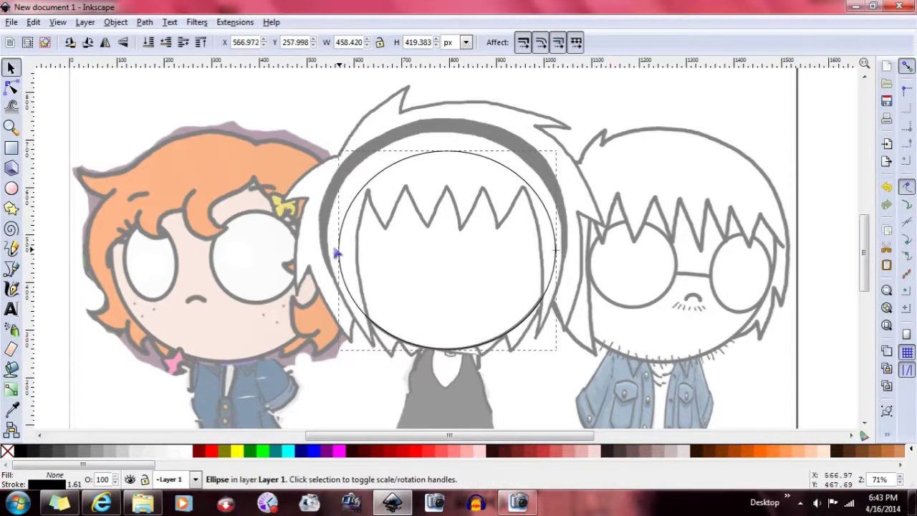
drag(449, 148, 446, 130)
drag(332, 241, 328, 242)
drag(561, 242, 563, 242)
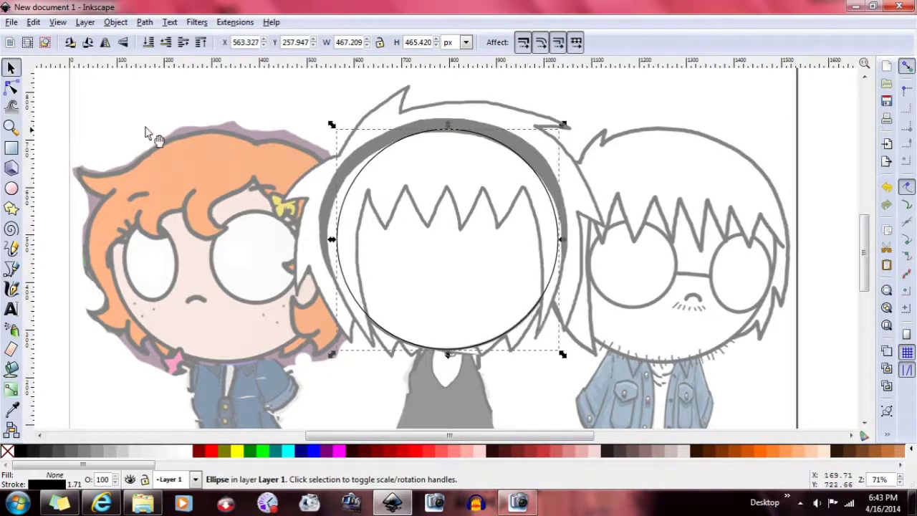
click(85, 22)
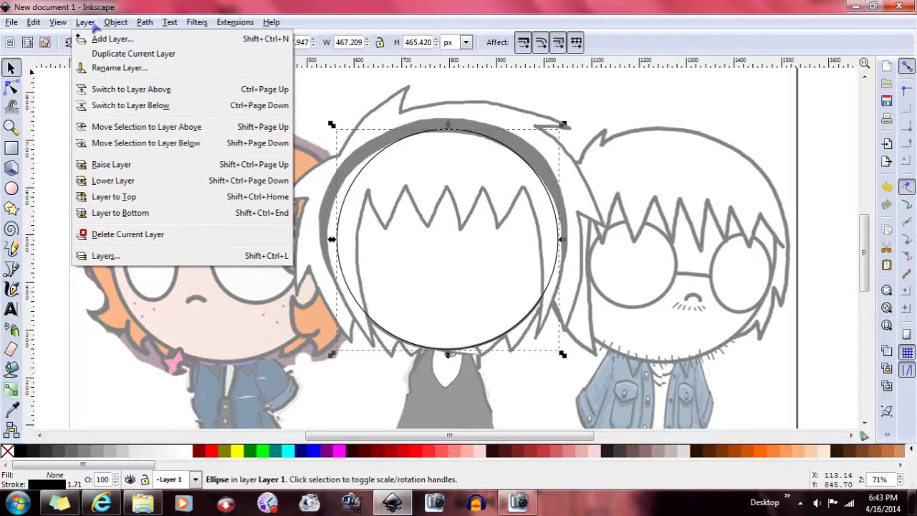
Move the head circle to the layer above and place a duplicate over the right character's head
click(123, 132)
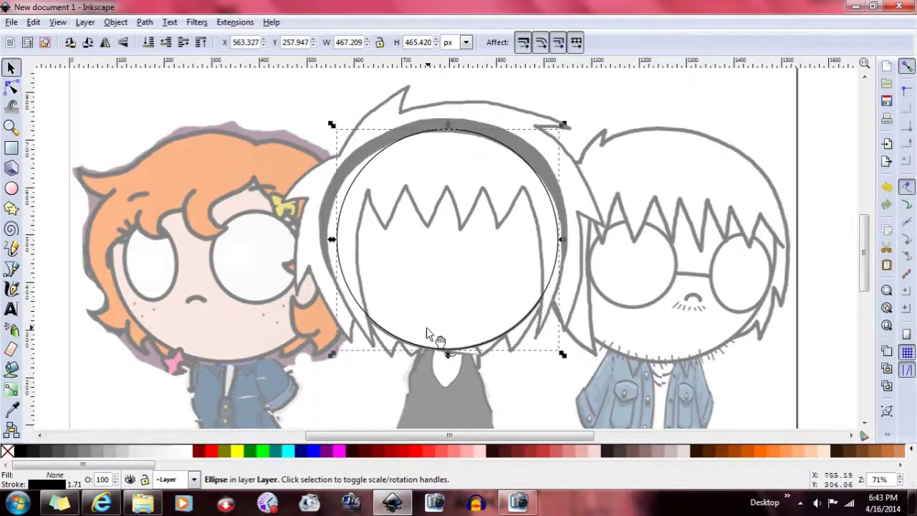
right_click(511, 331)
click(548, 195)
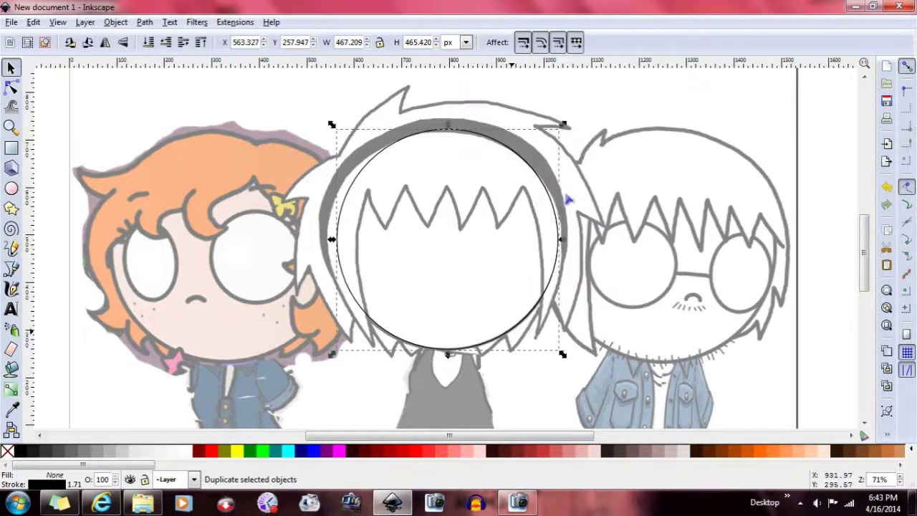
drag(521, 338, 742, 352)
Duplicate the circle again and place the copy over the orange-haired character's head
right_click(734, 344)
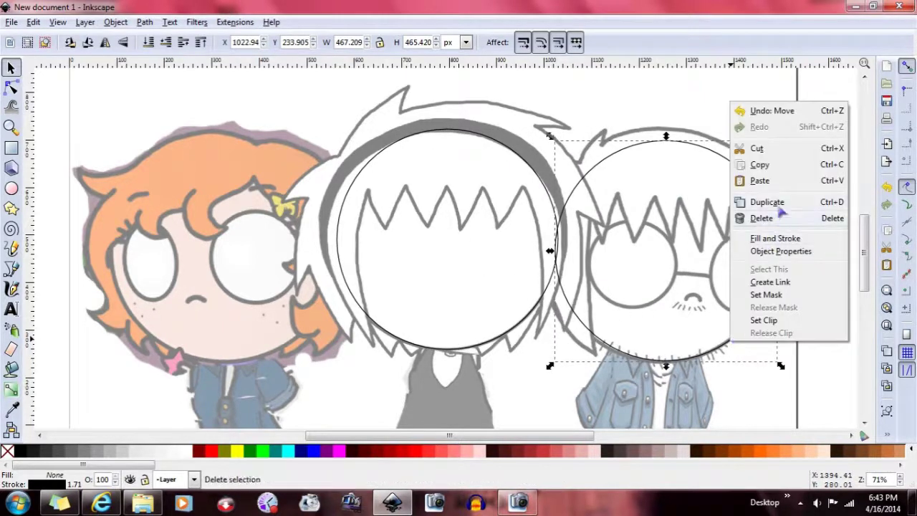
click(710, 323)
drag(716, 348, 269, 348)
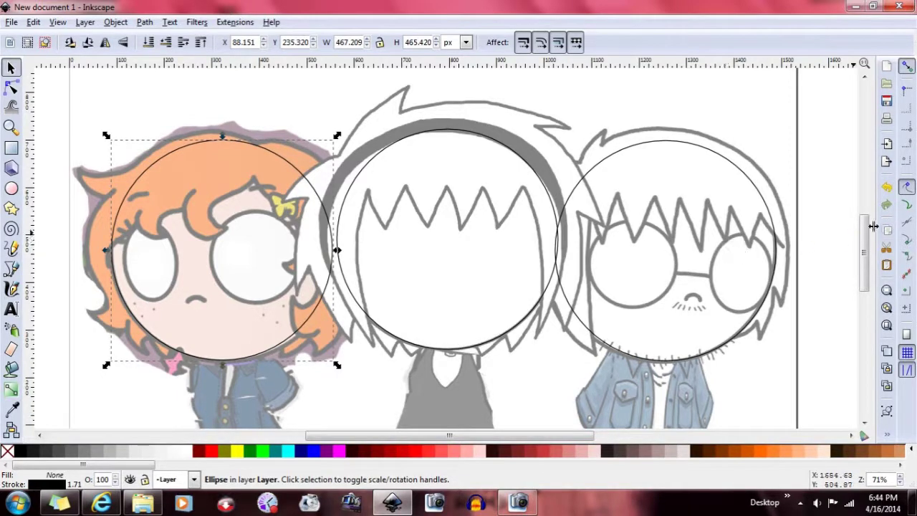
scroll(873, 227, down, 3)
Draw a freehand line down from the middle head circle, then delete it
click(10, 248)
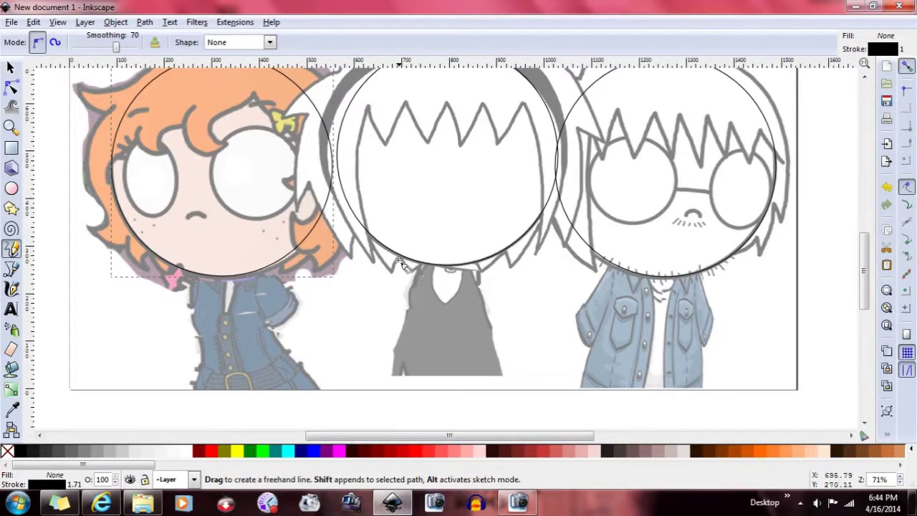
drag(403, 259, 383, 356)
scroll(389, 324, up, 2)
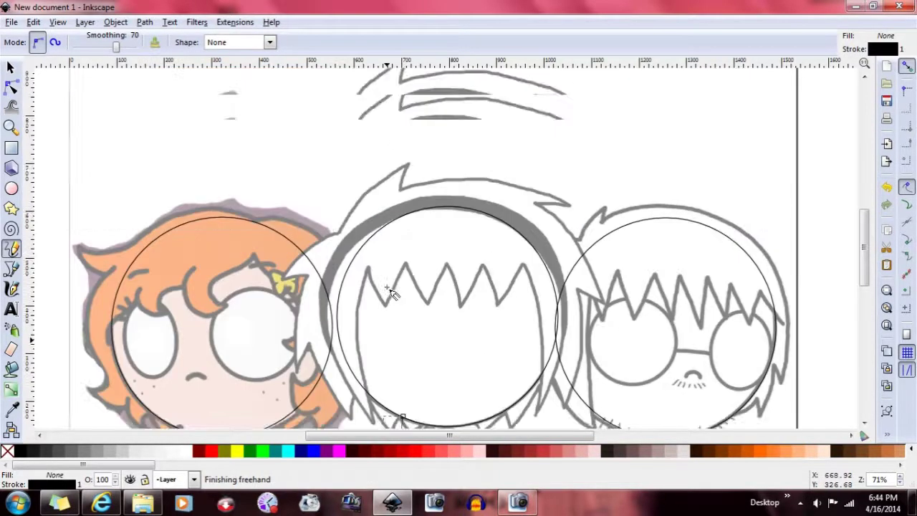
scroll(389, 324, up, 2)
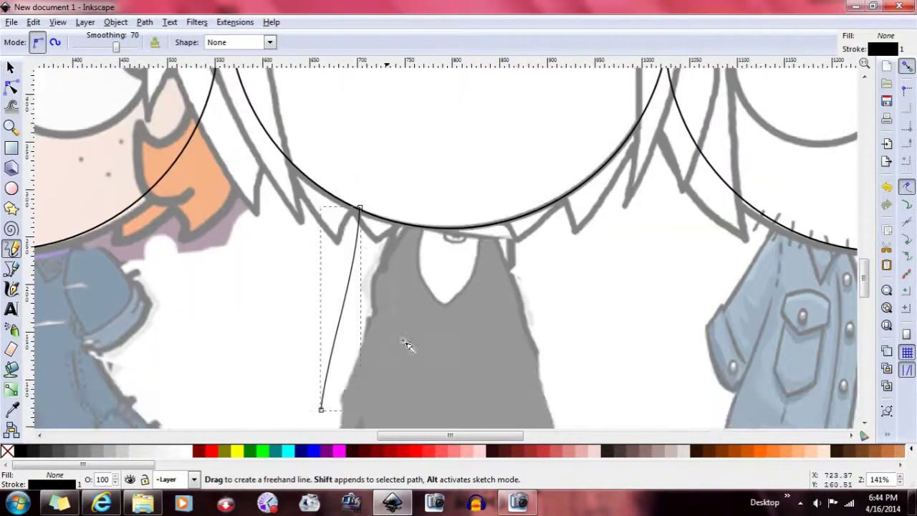
scroll(405, 221, up, 4)
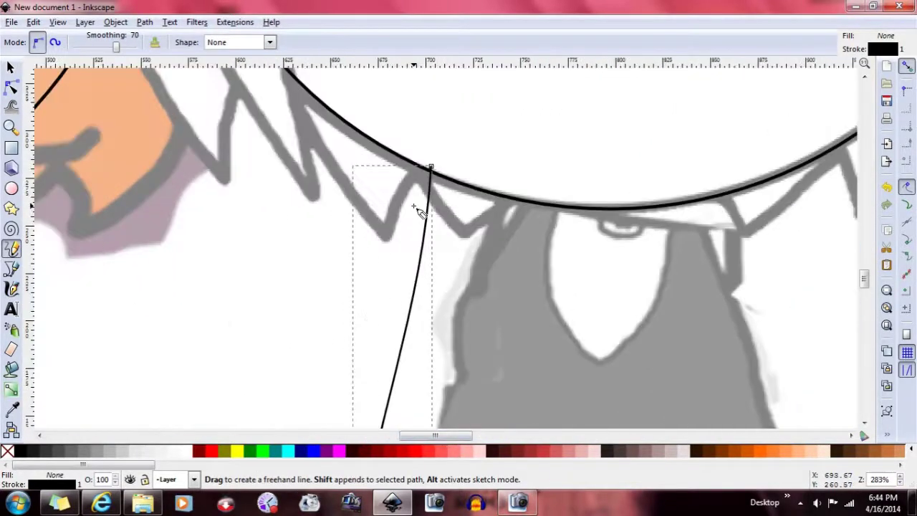
scroll(405, 221, up, 2)
scroll(365, 246, down, 3)
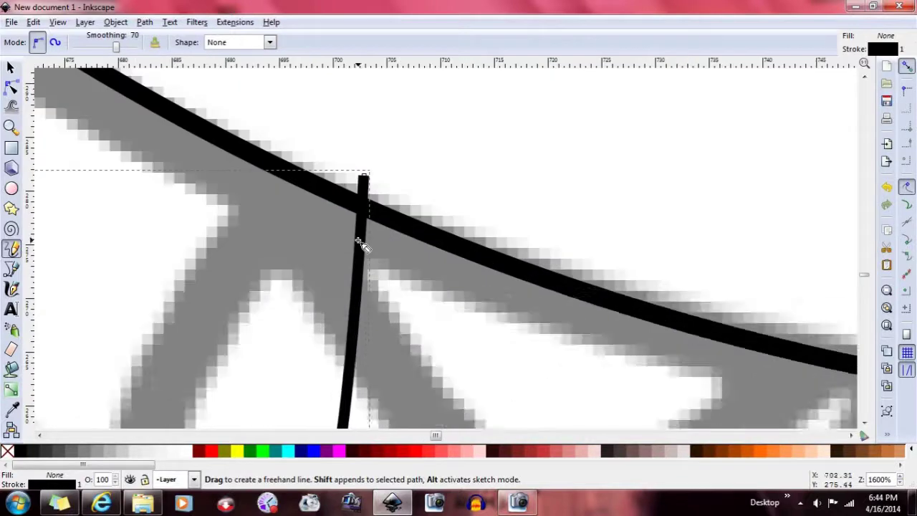
scroll(389, 224, down, 1)
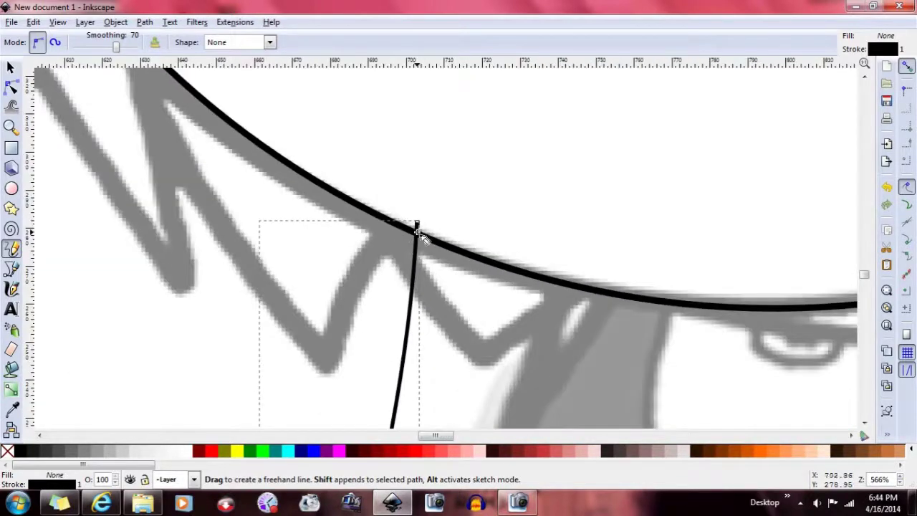
scroll(423, 237, down, 5)
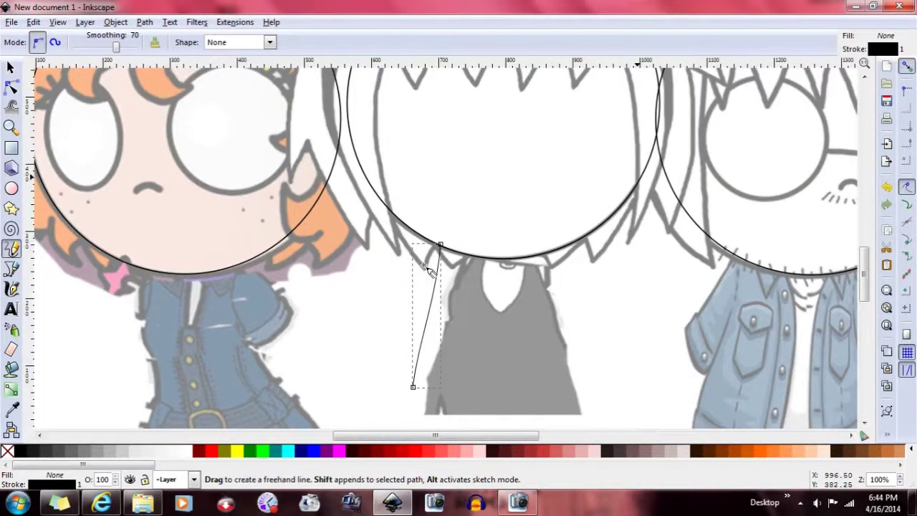
key(Delete)
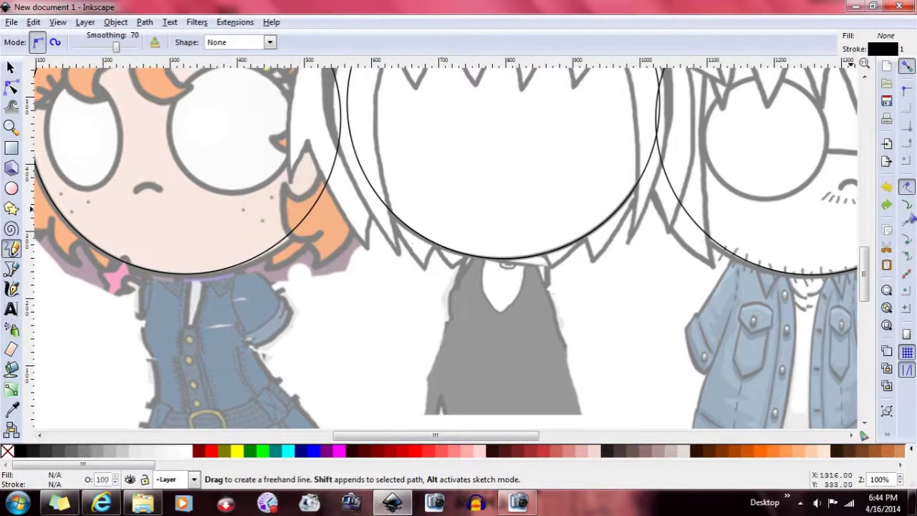
scroll(643, 305, down, 2)
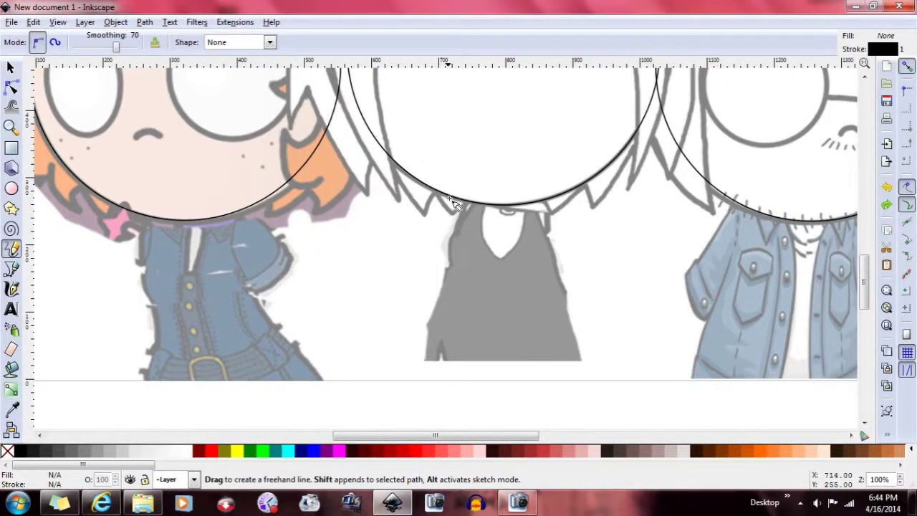
Redraw a line below the middle circle, add a few curves, and undo the unwanted ones
drag(461, 201, 445, 273)
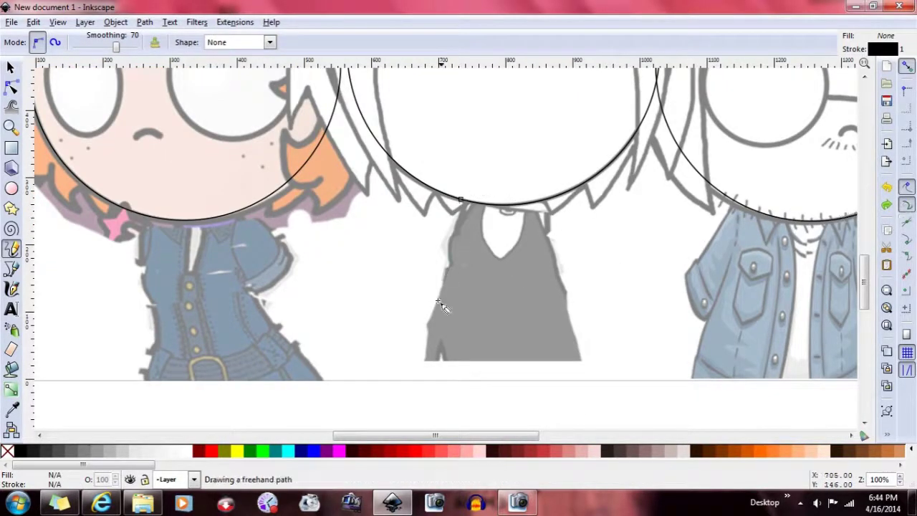
drag(425, 366, 423, 364)
scroll(477, 148, up, 6)
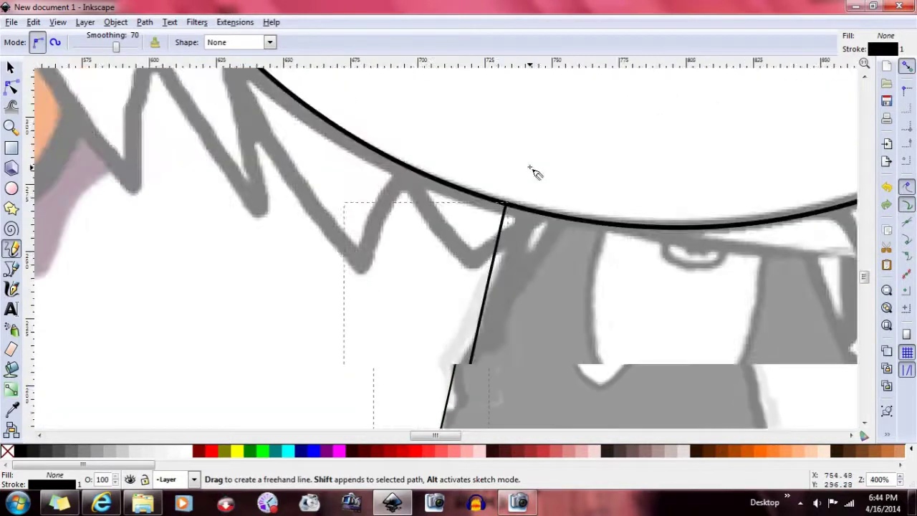
scroll(597, 174, up, 1)
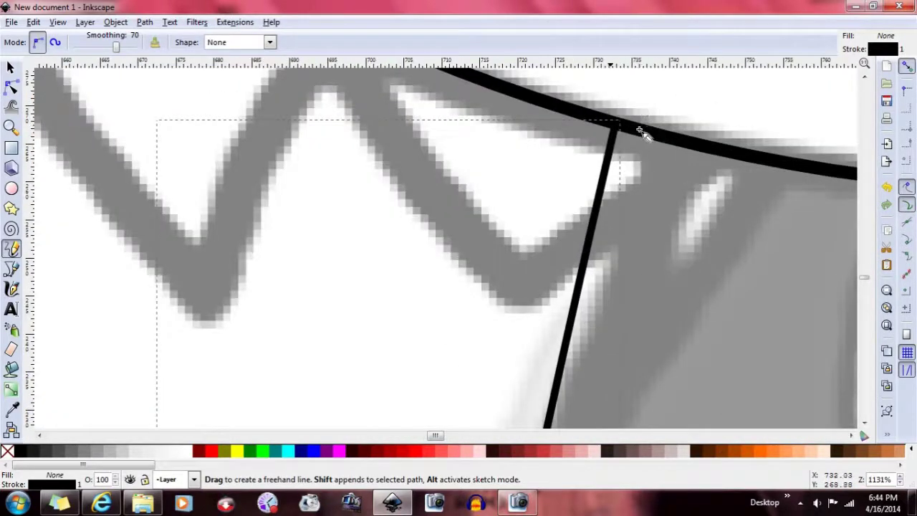
scroll(642, 134, down, 1)
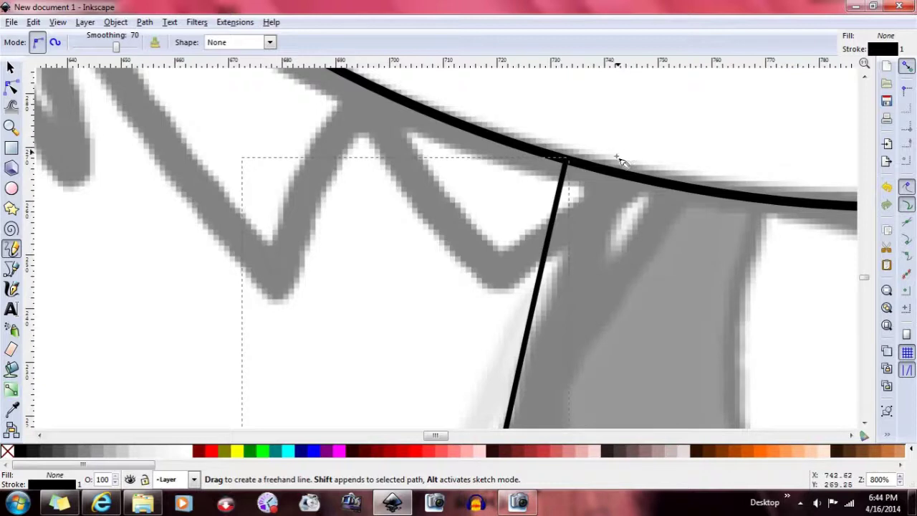
drag(611, 169, 742, 120)
mouse_move(710, 174)
mouse_down()
mouse_move(685, 143)
mouse_move(594, 105)
mouse_up()
mouse_move(725, 191)
mouse_down()
mouse_move(749, 157)
mouse_move(818, 112)
mouse_up()
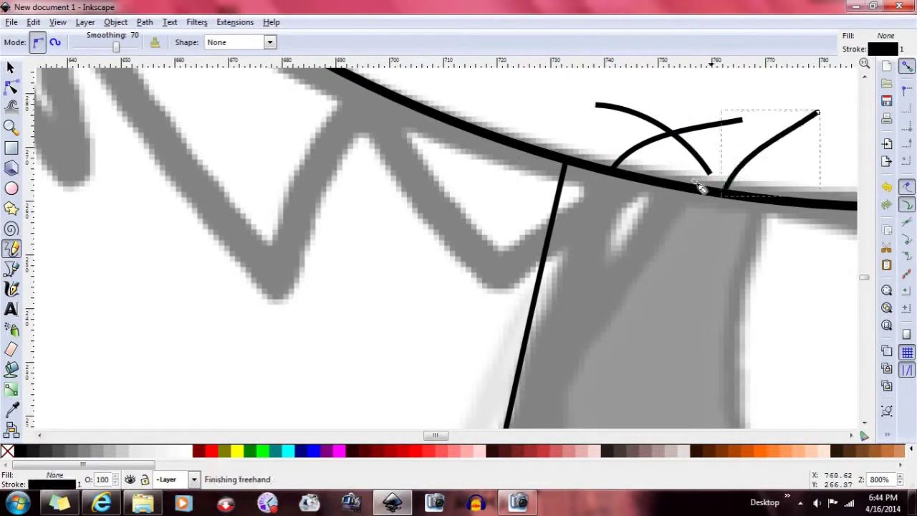
key(ctrl+z)
key(ctrl+z)
key(ctrl+z)
key(ctrl+z)
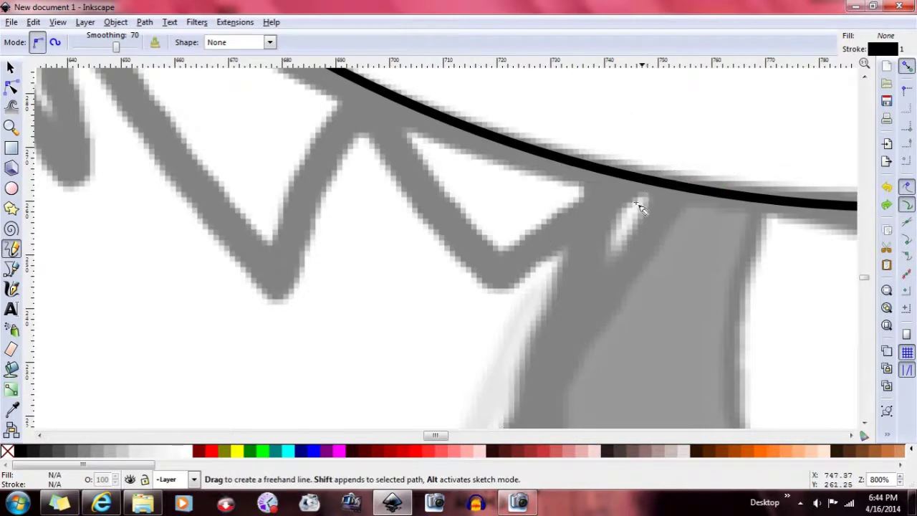
scroll(636, 215, down, 6)
Draw two neck strokes meeting at a sharp point under the middle head circle
key(minus)
key(minus)
key(minus)
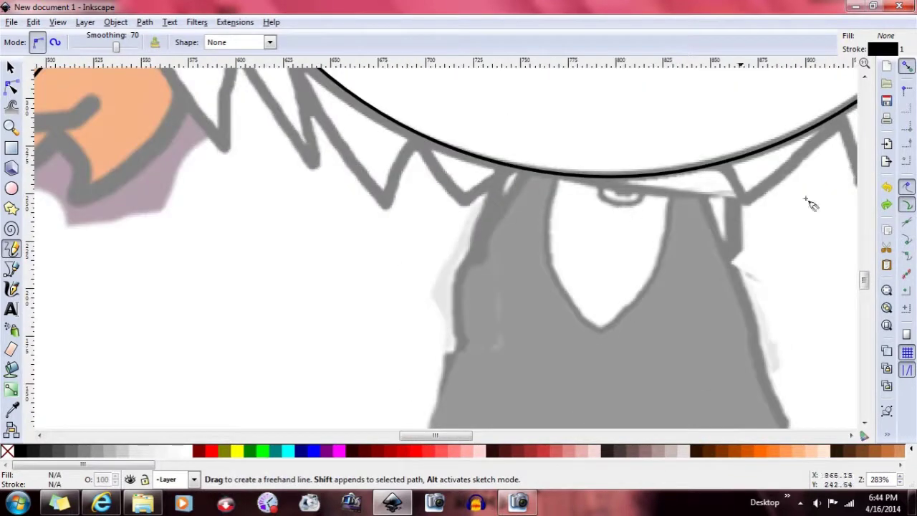
mouse_move(395, 244)
mouse_down()
mouse_move(506, 254)
mouse_move(539, 331)
mouse_up()
drag(453, 309, 505, 257)
click(10, 86)
key(plus)
key(plus)
key(plus)
key(plus)
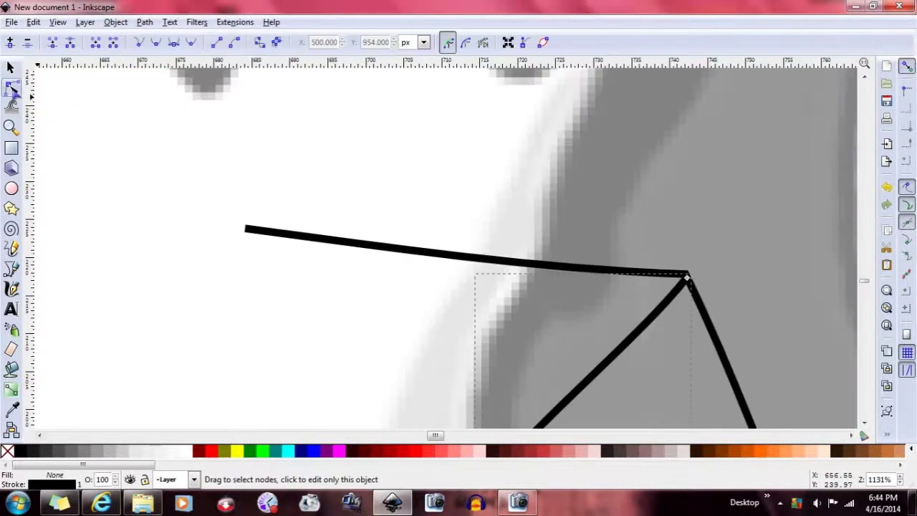
Add a node to the lower segment near where the neck strokes meet
scroll(499, 222, down, 2)
scroll(516, 215, down, 4)
scroll(616, 187, up, 2)
drag(689, 169, 686, 169)
key(minus)
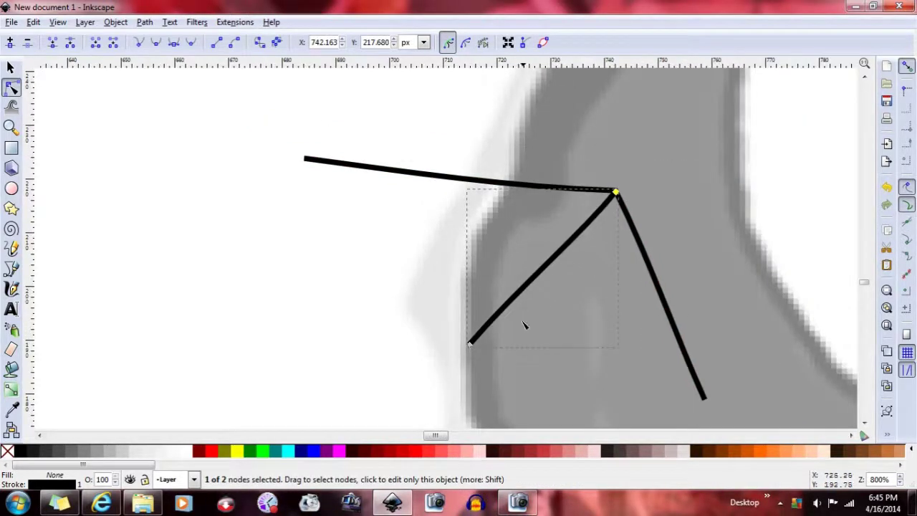
double_click(533, 277)
Simplify the selected head circle's path with Path > Simplify
key(minus)
key(minus)
key(minus)
key(minus)
scroll(575, 310, up, 5)
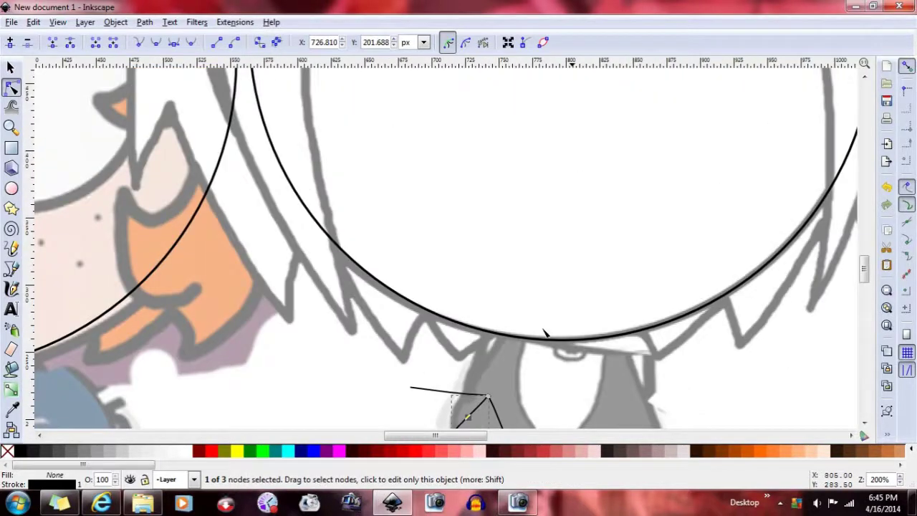
key(plus)
key(minus)
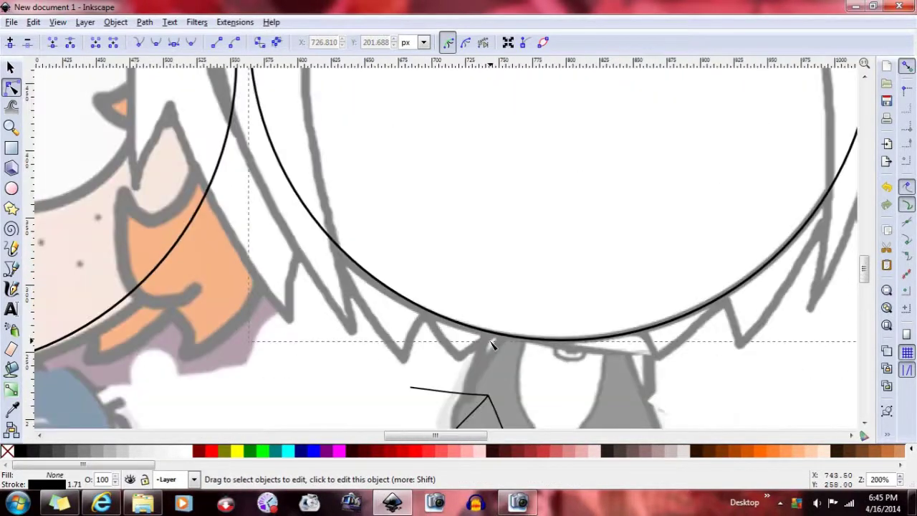
scroll(492, 345, up, 5)
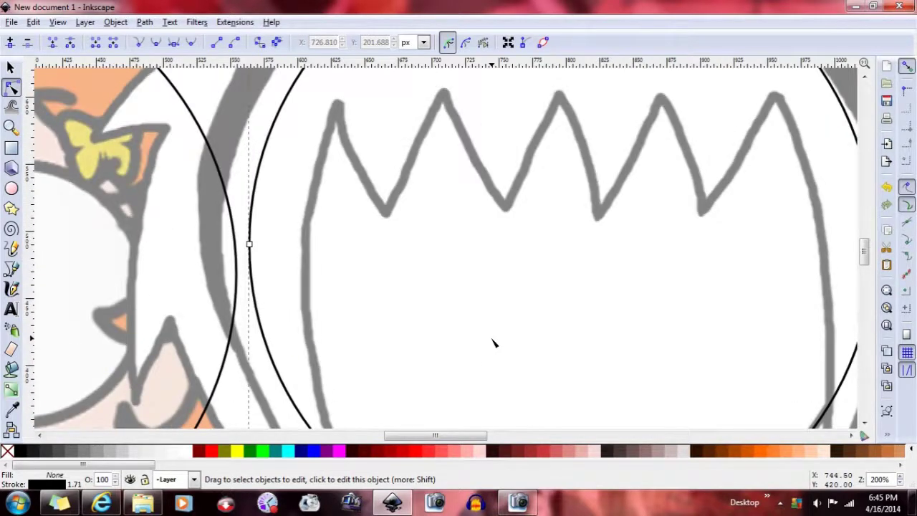
key(minus)
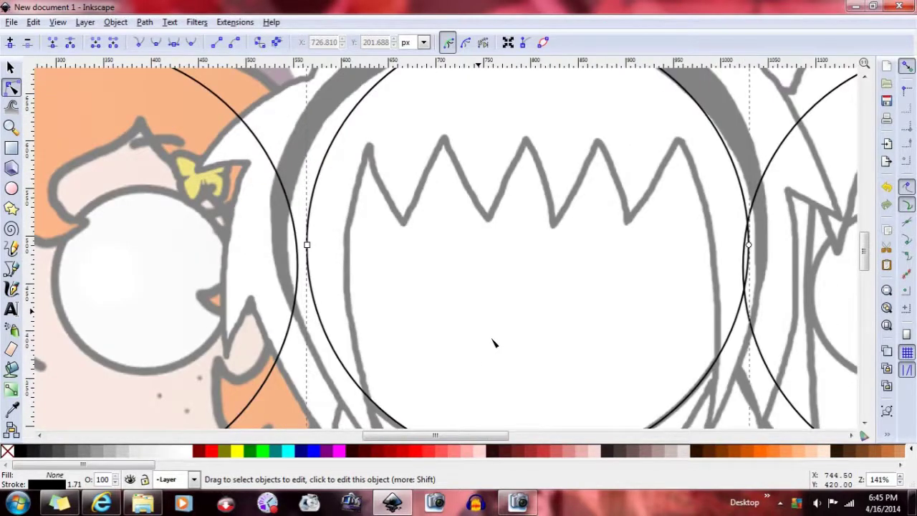
click(144, 22)
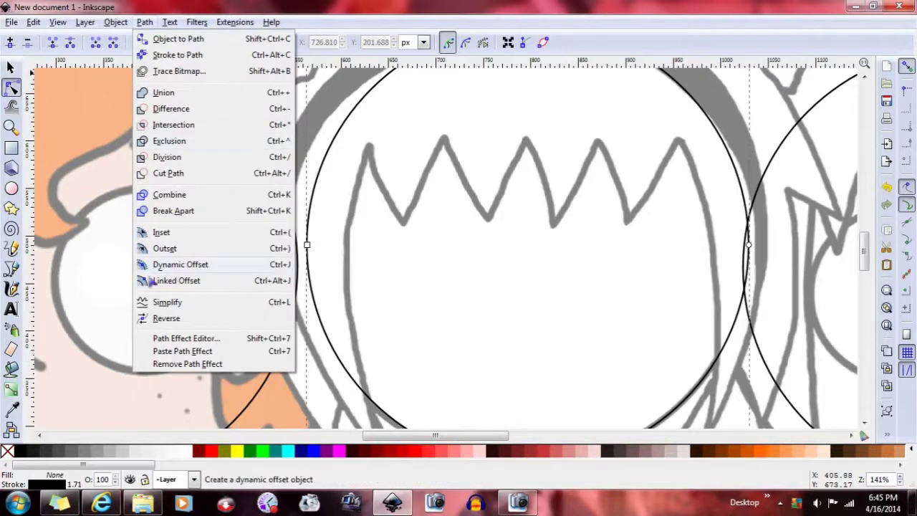
click(159, 304)
Select the small V stroke's middle node and delete it
scroll(263, 188, up, 3)
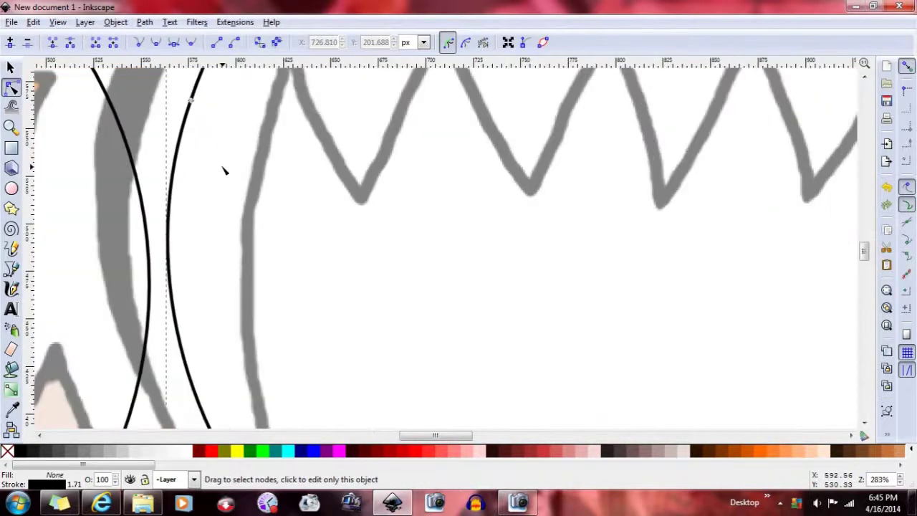
key(minus)
scroll(429, 261, down, 3)
scroll(440, 258, up, 2)
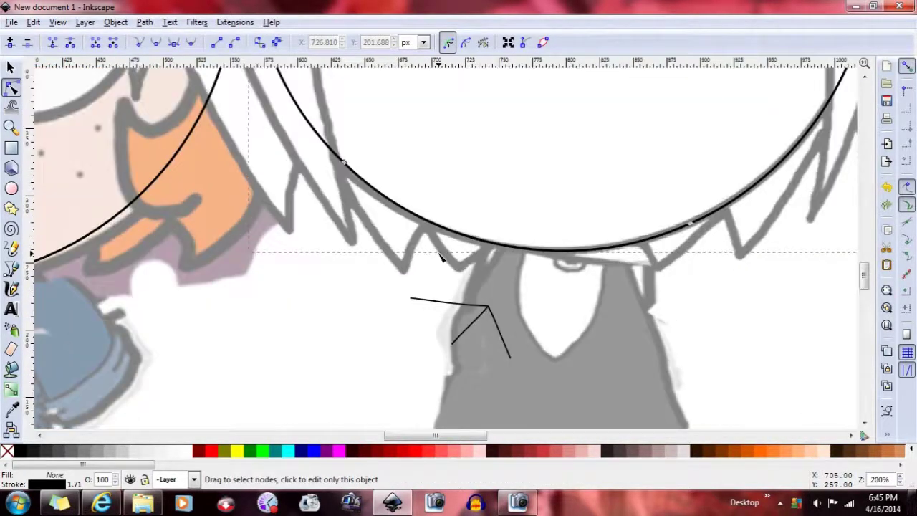
scroll(573, 331, down, 5)
key(plus)
key(plus)
click(510, 149)
click(508, 151)
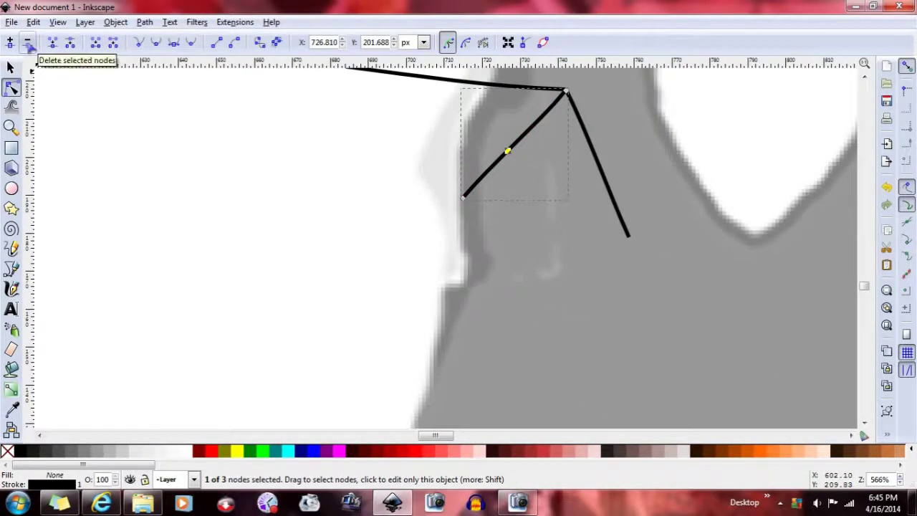
click(27, 43)
Bend the V's lower arm and add a node, undoing a trial segment deletion and path break
key(plus)
key(plus)
drag(571, 268, 614, 235)
double_click(609, 230)
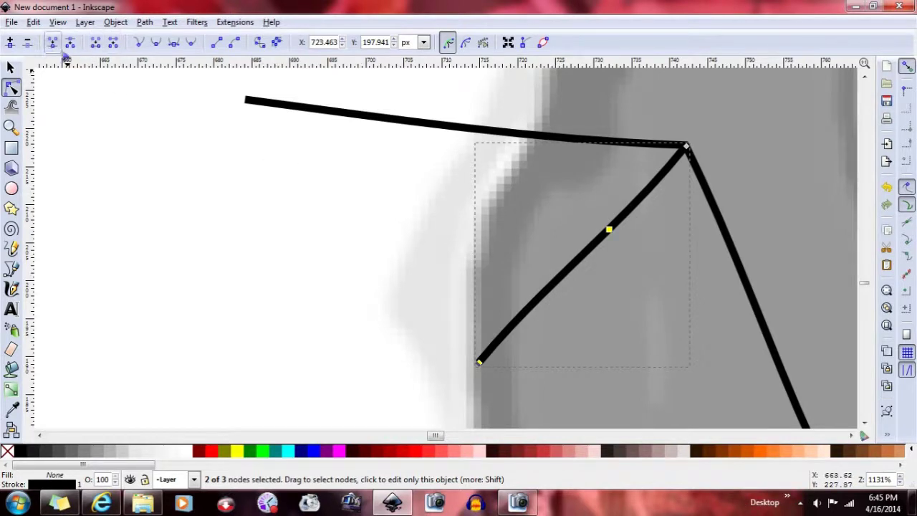
click(115, 45)
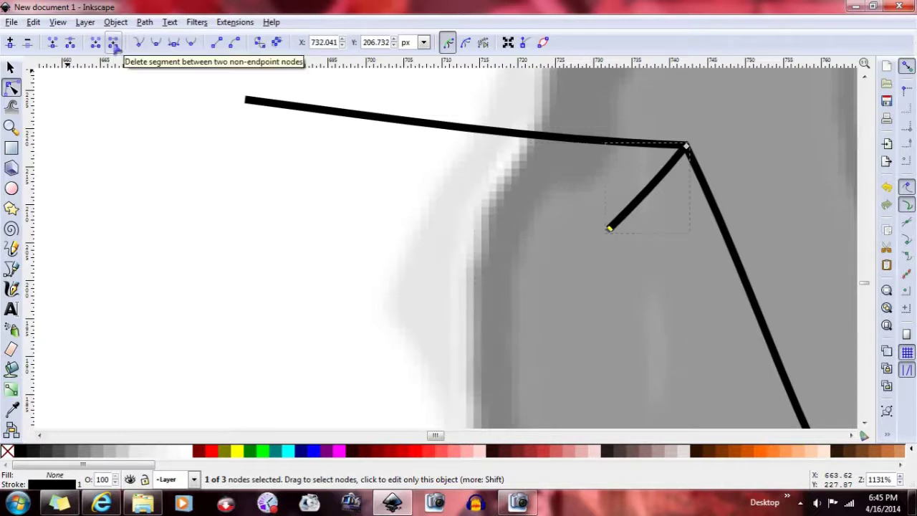
key(ctrl+z)
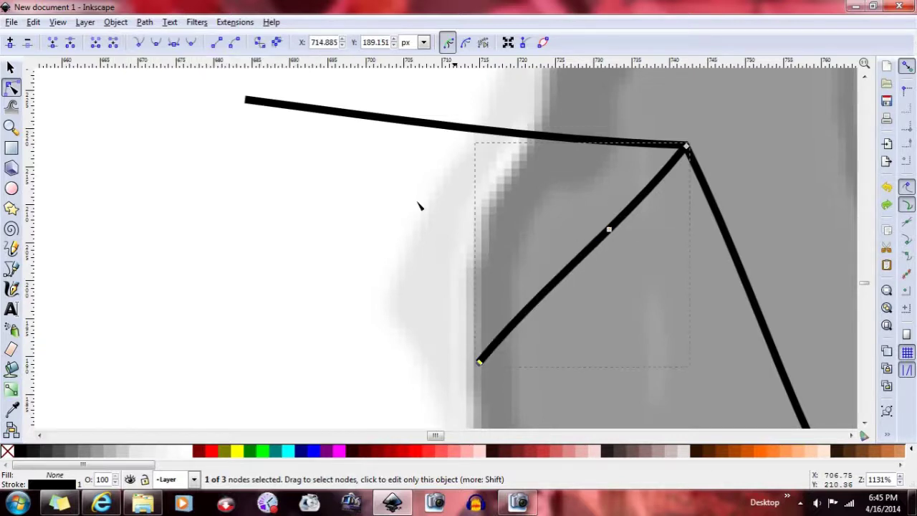
click(541, 303)
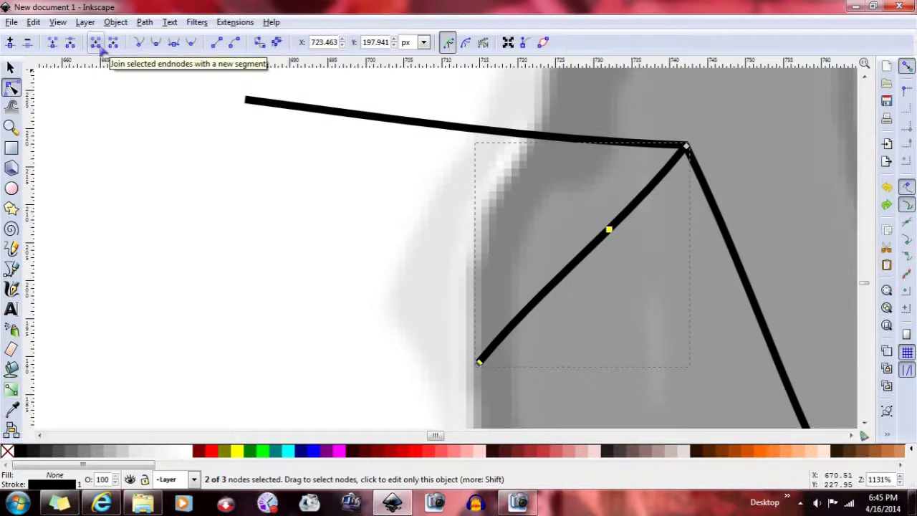
click(72, 44)
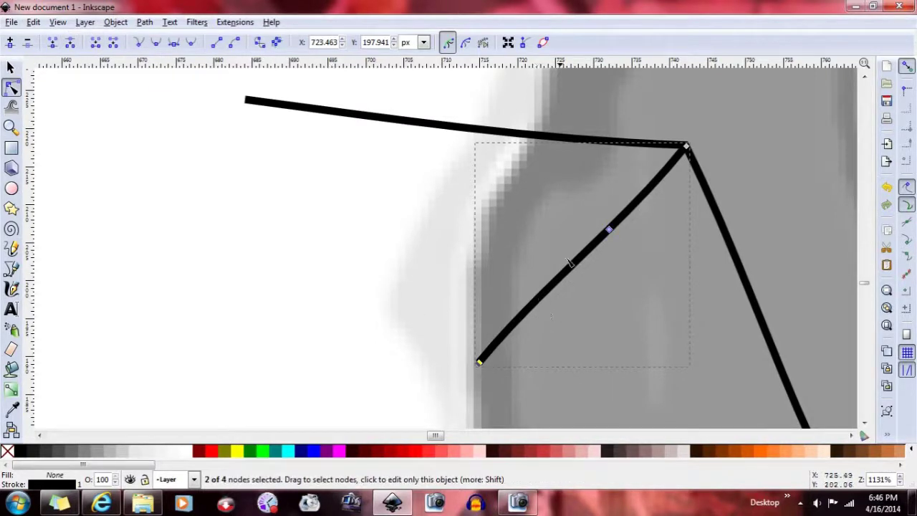
drag(479, 362, 231, 341)
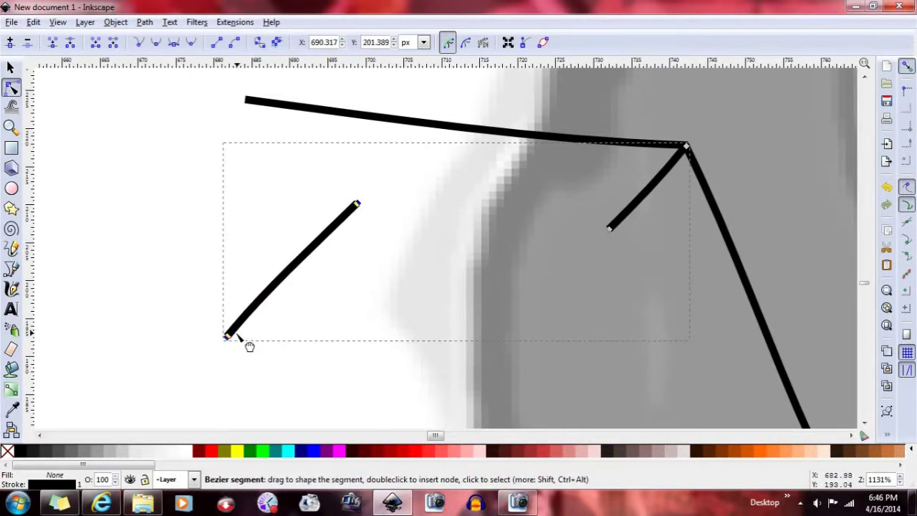
key(ctrl+z)
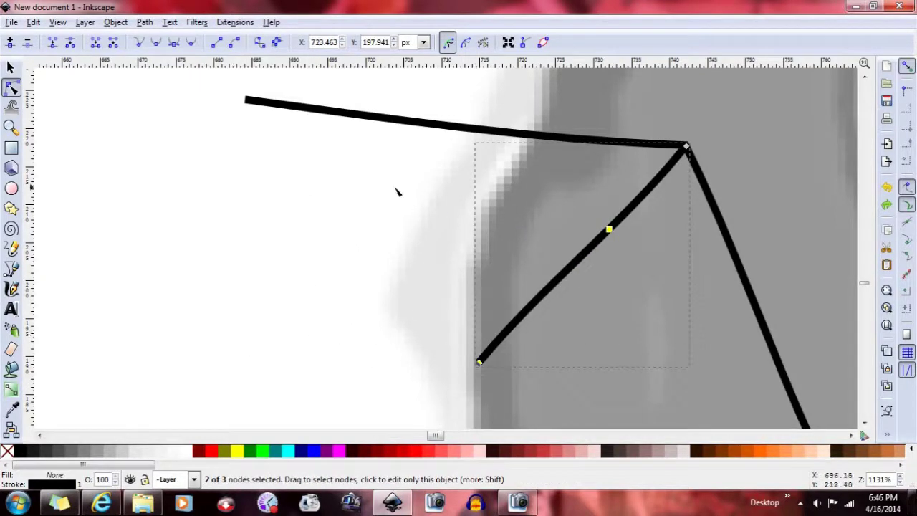
Insert another node, join the two middle nodes, and drag the lower arm into an S-curve
double_click(615, 224)
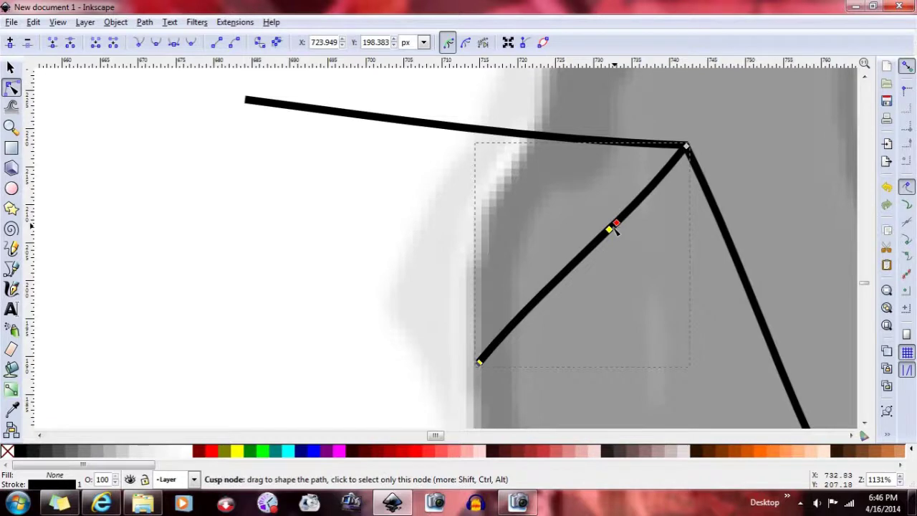
drag(580, 202, 660, 288)
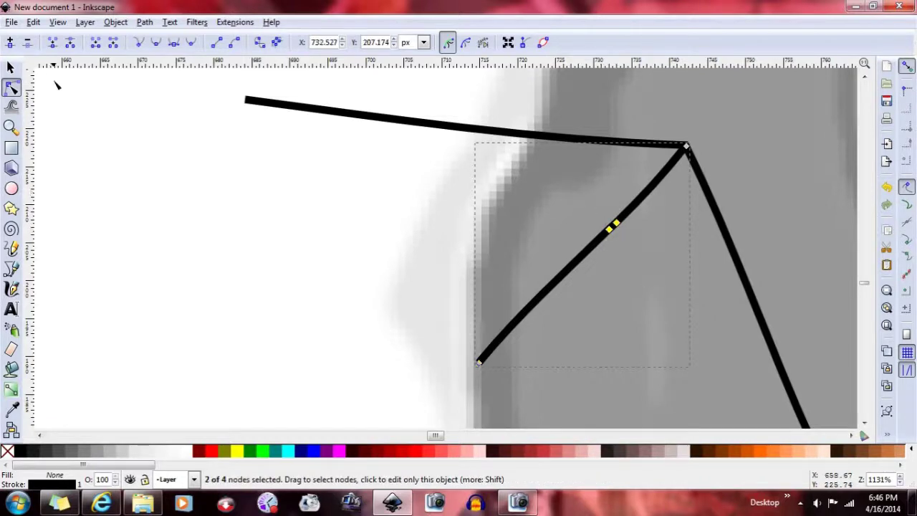
click(53, 44)
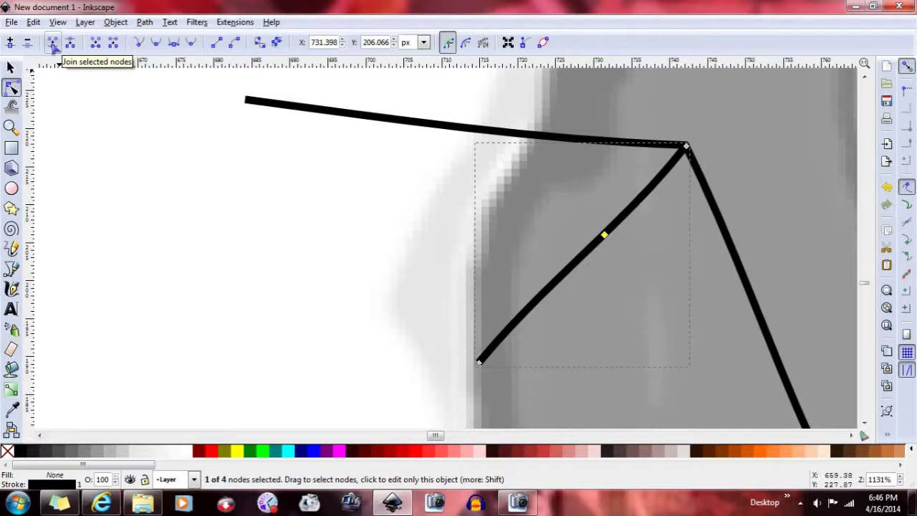
drag(604, 234, 669, 307)
mouse_move(679, 244)
mouse_down()
mouse_move(685, 248)
mouse_move(663, 241)
mouse_up()
mouse_move(621, 295)
mouse_down()
mouse_move(590, 317)
mouse_move(637, 304)
mouse_move(634, 362)
mouse_up()
click(554, 251)
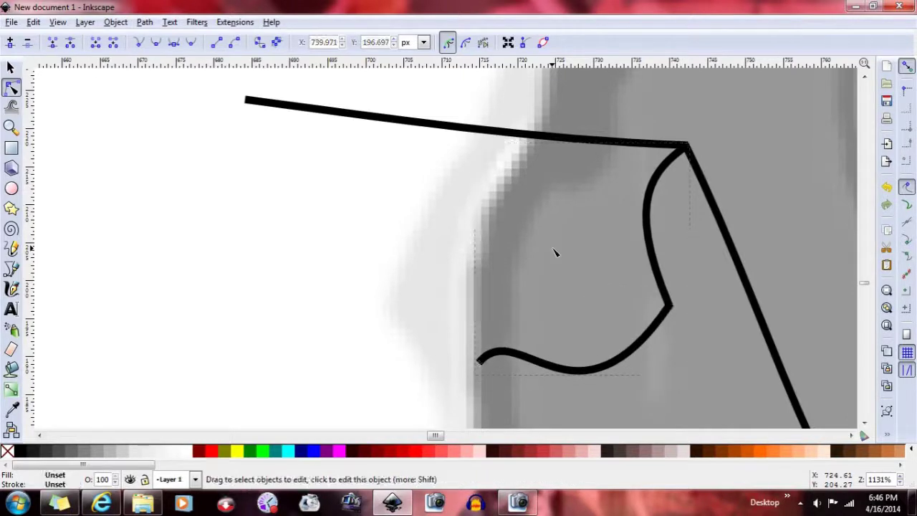
Flatten the lower curve's deep S-bend and raise it into an arch
drag(667, 336, 688, 363)
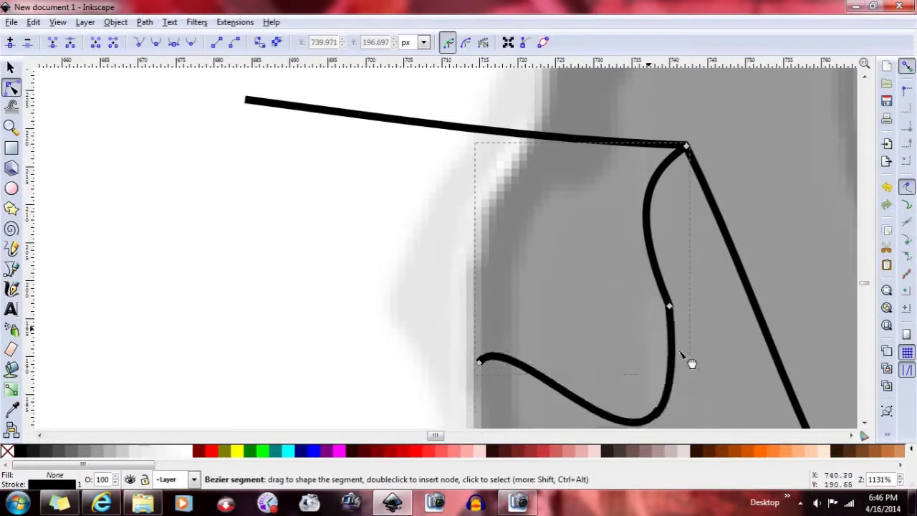
click(688, 319)
click(674, 329)
drag(689, 370, 628, 326)
click(666, 307)
drag(589, 372, 645, 333)
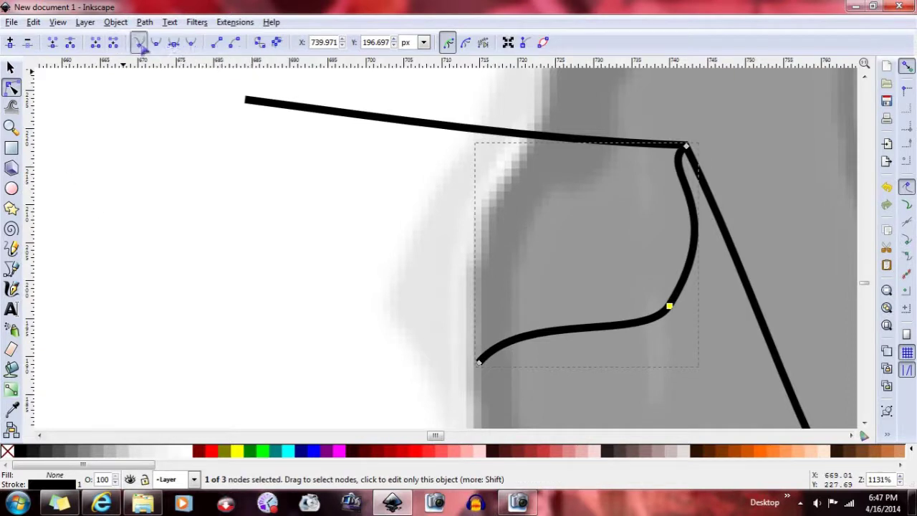
drag(601, 323, 606, 268)
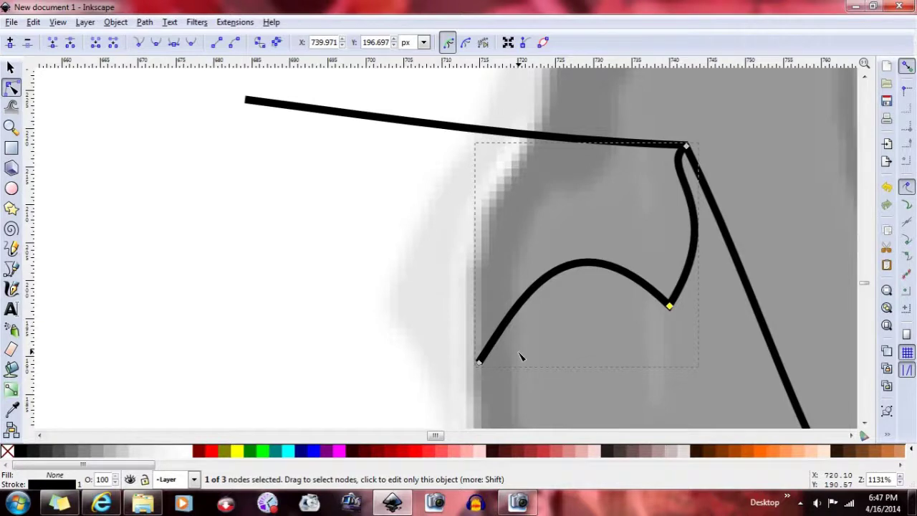
Check the arch's end up close and make its left side steeper
key(plus)
scroll(575, 268, down, 3)
key(plus)
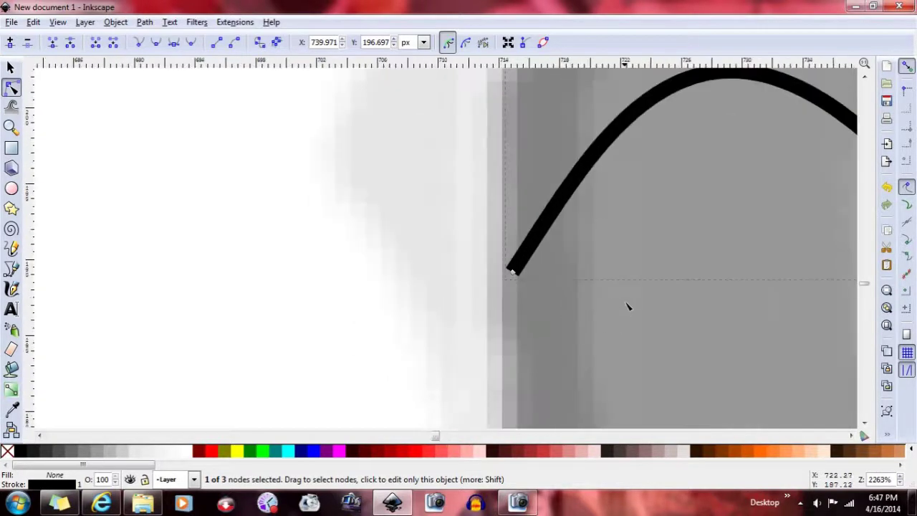
key(plus)
key(plus)
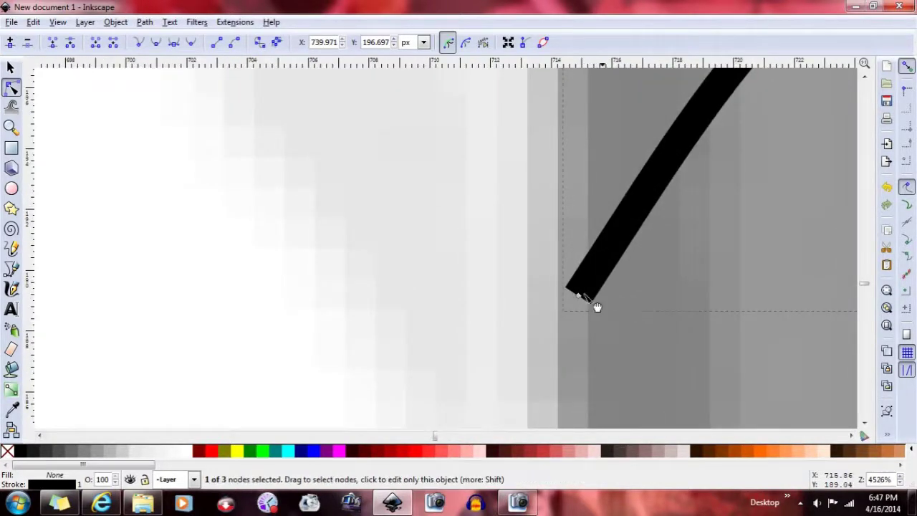
key(minus)
key(minus)
key(minus)
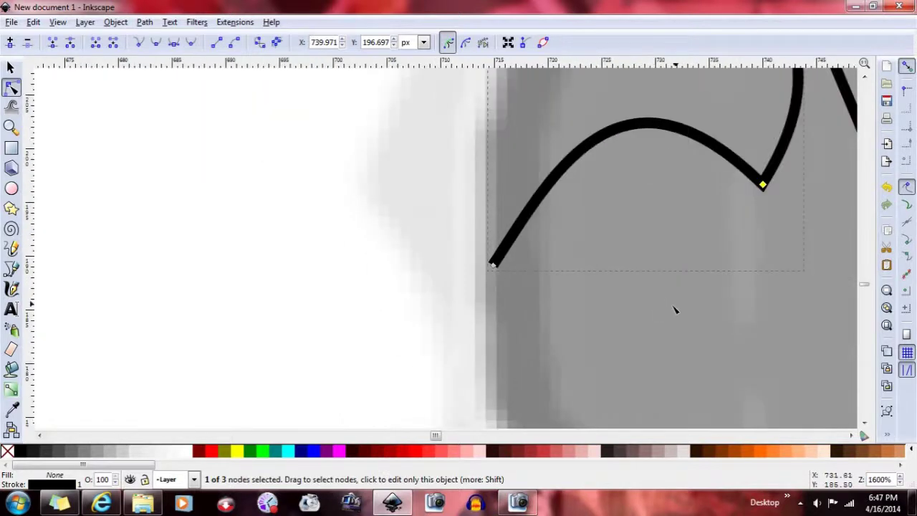
drag(729, 180, 796, 143)
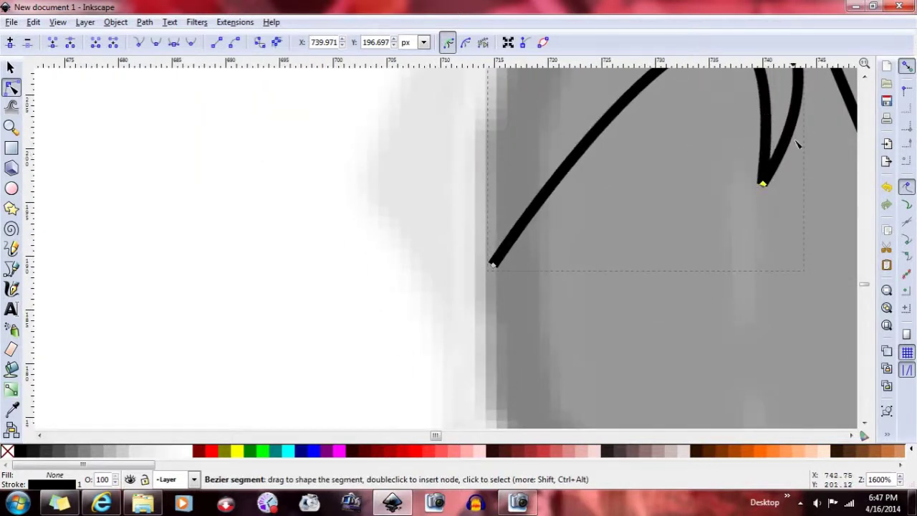
key(plus)
key(plus)
scroll(501, 229, right, 10)
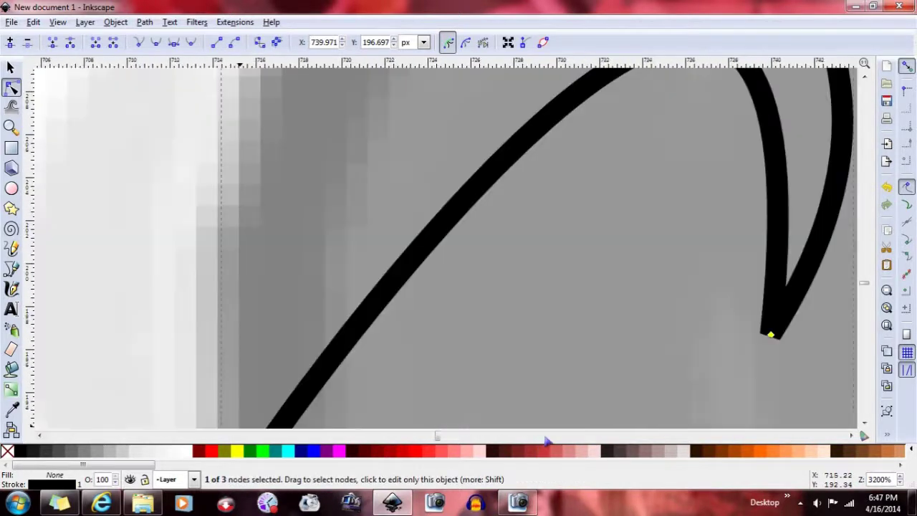
Reshape the V's left arm and snap the tip nodes together into a sharp point
drag(505, 218, 542, 213)
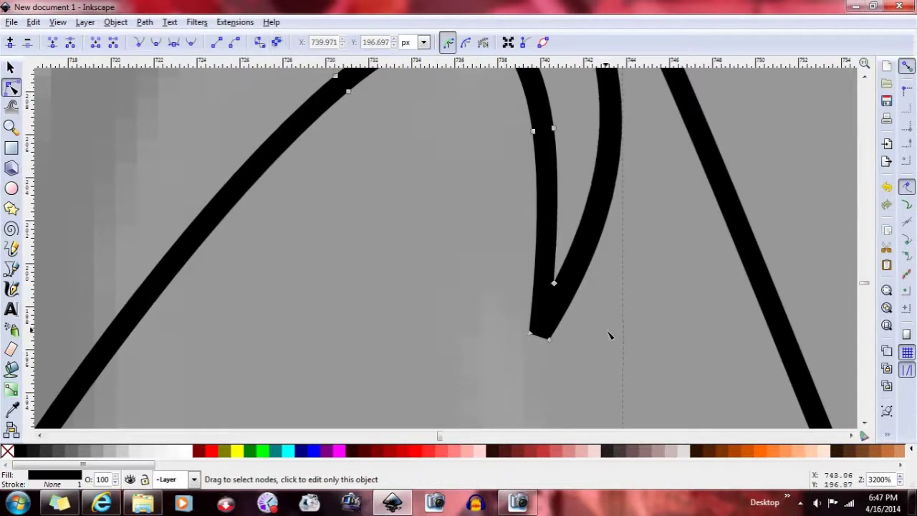
key(plus)
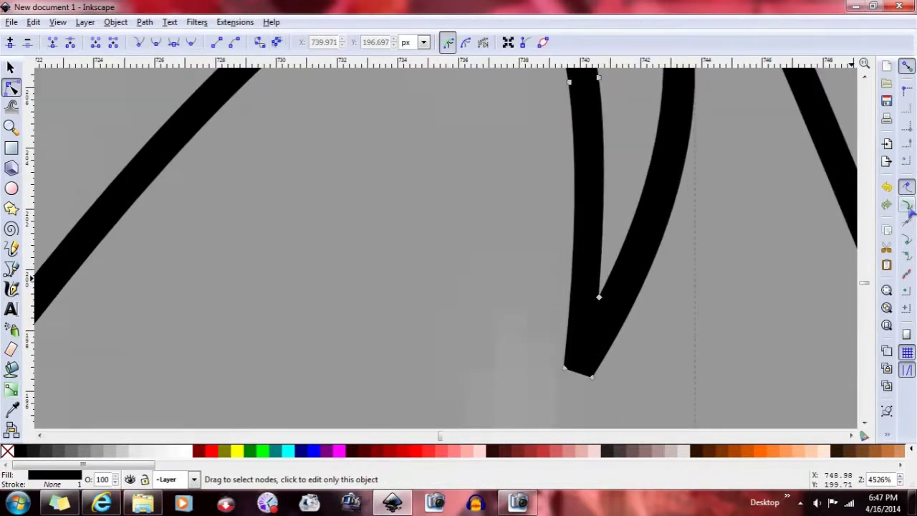
scroll(798, 313, down, 4)
key(plus)
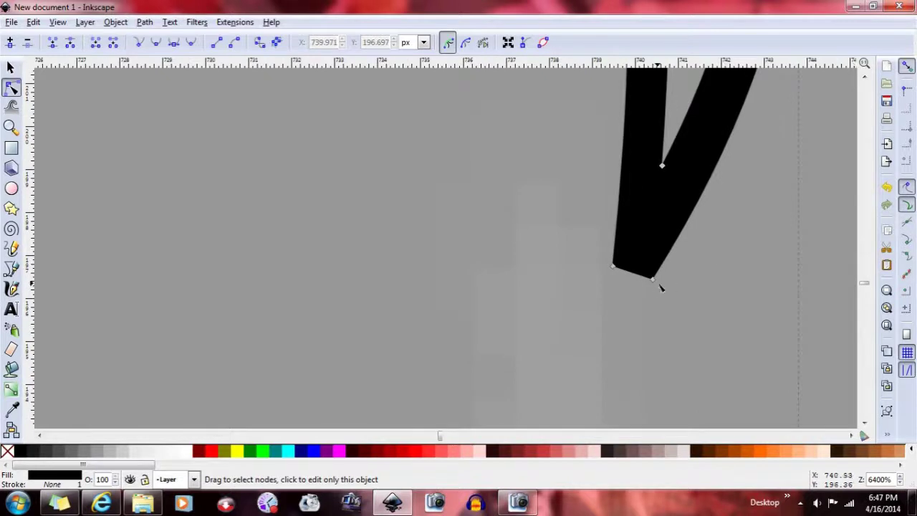
drag(656, 285, 617, 271)
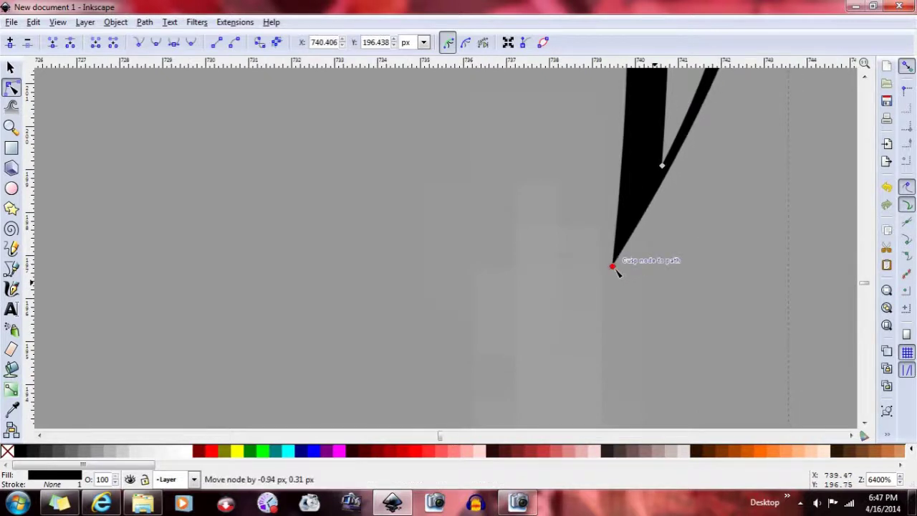
drag(570, 230, 571, 230)
drag(624, 278, 622, 323)
key(minus)
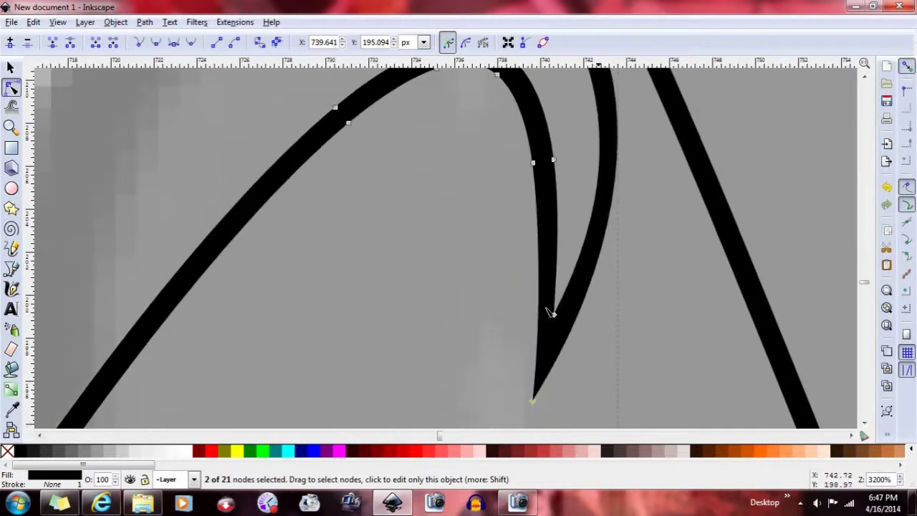
drag(555, 315, 560, 298)
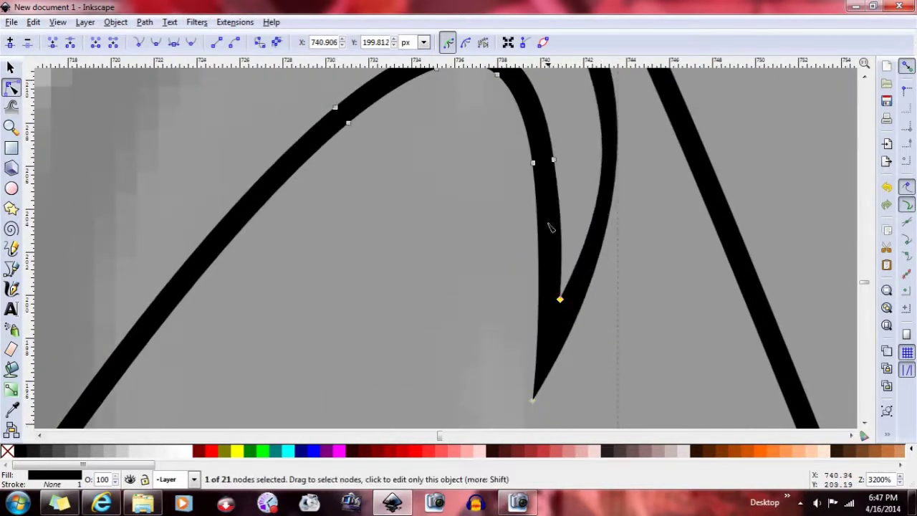
Drag the upper curve out into a smooth bulge and deselect the path
click(553, 159)
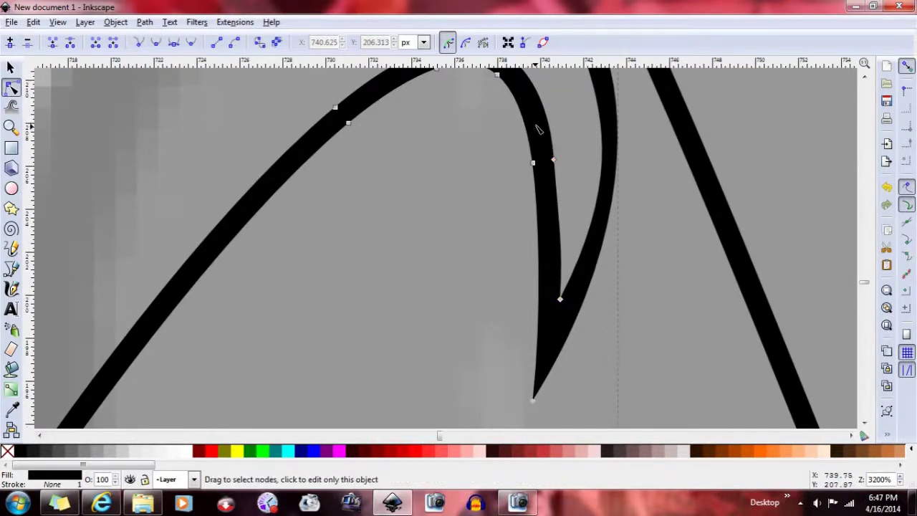
drag(544, 137, 616, 143)
key(minus)
key(minus)
key(minus)
key(minus)
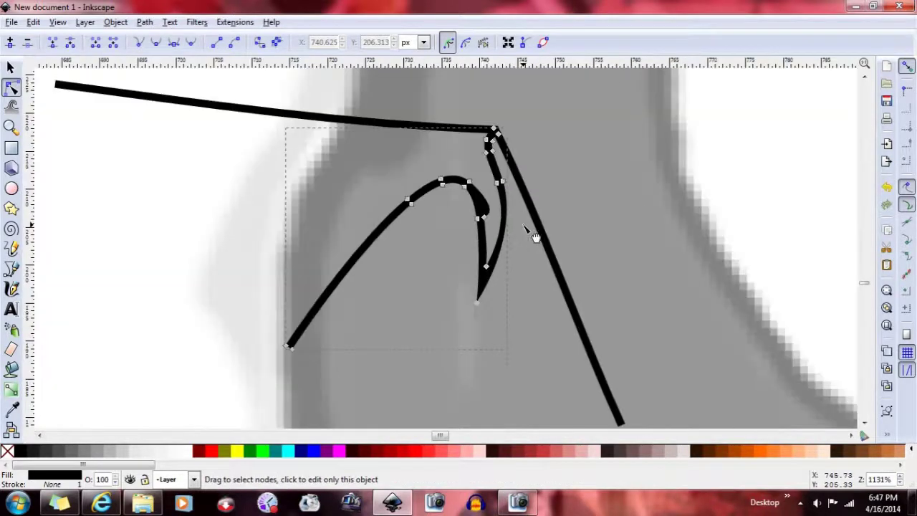
click(184, 96)
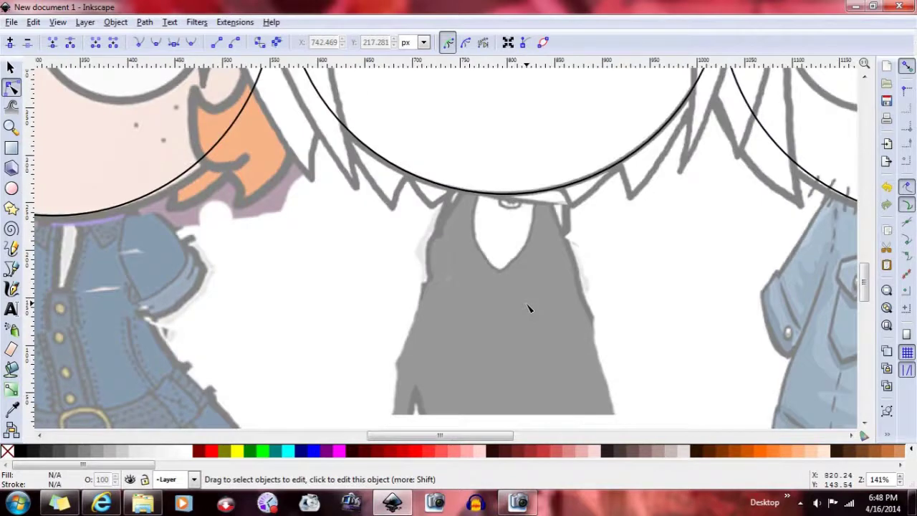
scroll(529, 308, down, 2)
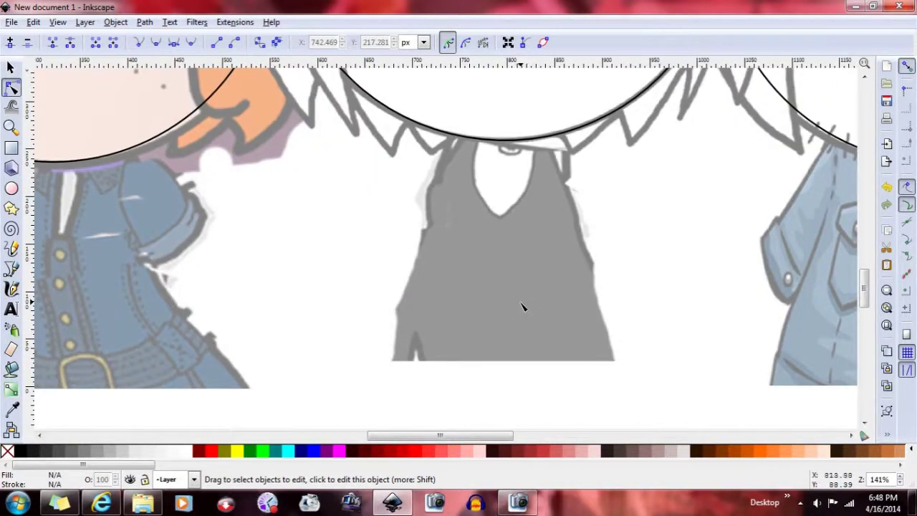
Toggle the layer's drawing on and off to compare the outlines with the sketch
key(p)
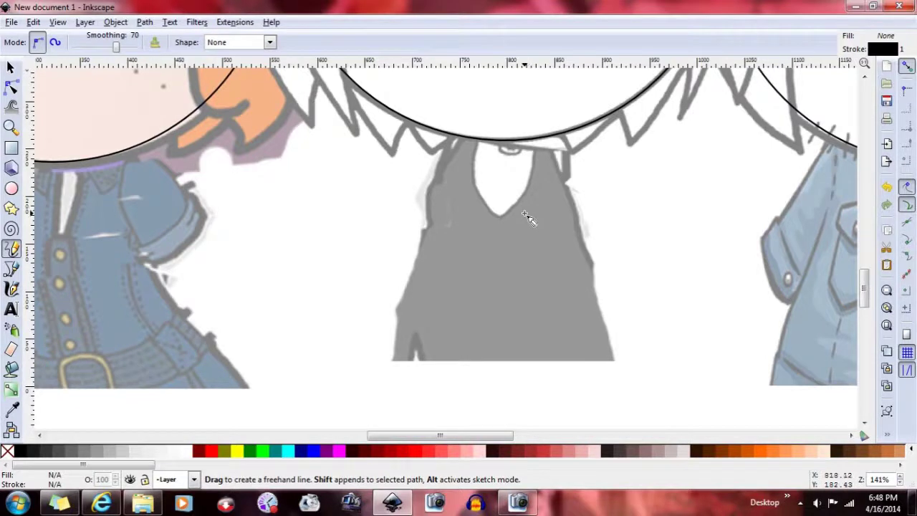
key(n)
click(356, 281)
click(129, 479)
click(130, 480)
click(129, 479)
click(129, 480)
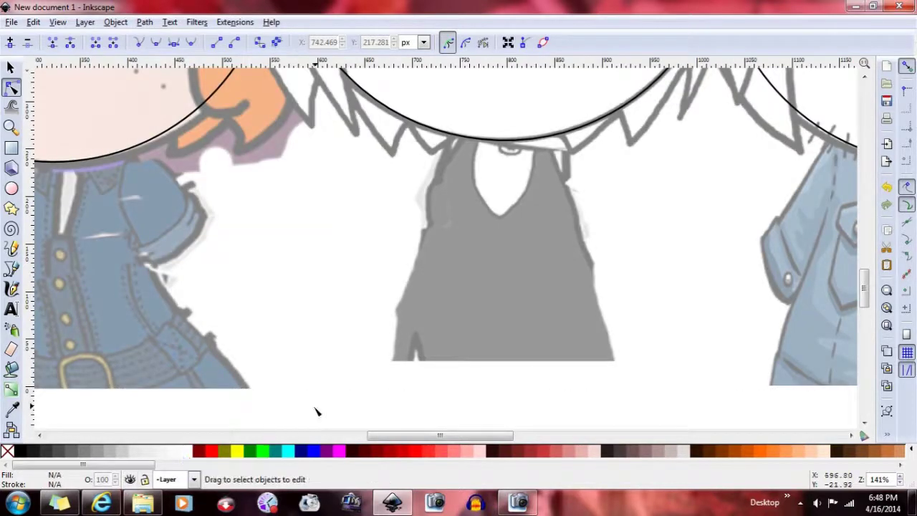
key(Escape)
click(130, 479)
click(130, 479)
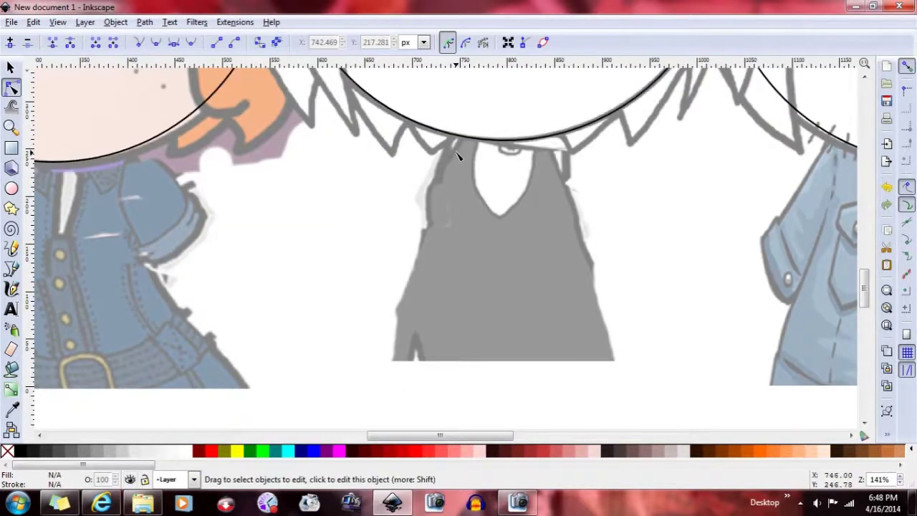
Pencil two lines from the head circle down the shirt's left and right edges
click(16, 248)
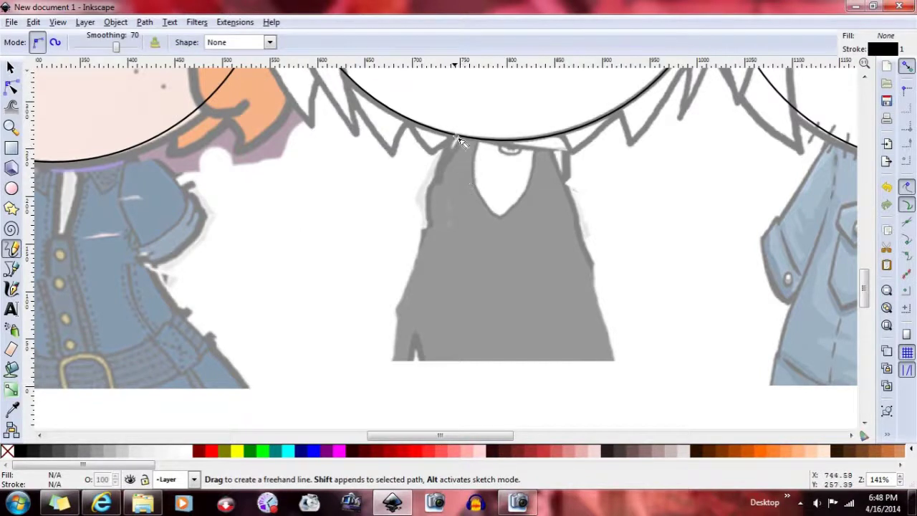
drag(454, 137, 418, 266)
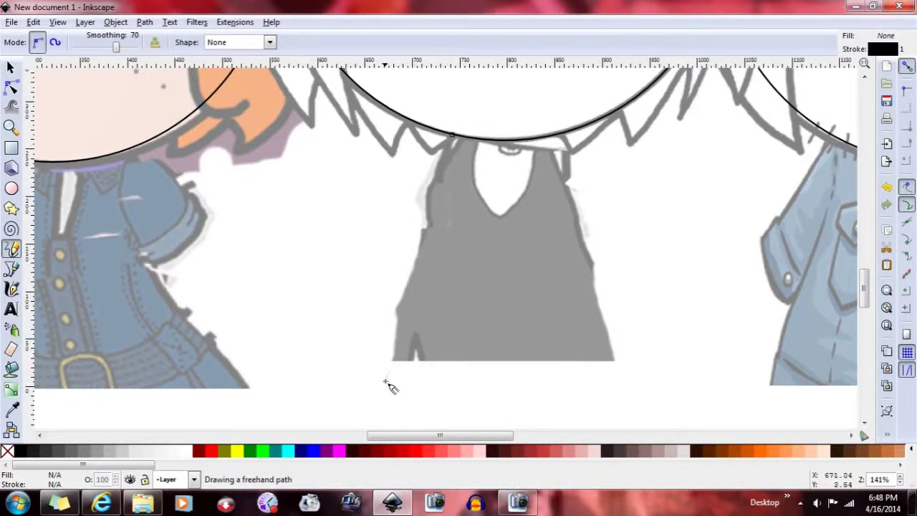
key(minus)
drag(384, 406, 393, 337)
drag(523, 168, 557, 266)
drag(573, 340, 573, 338)
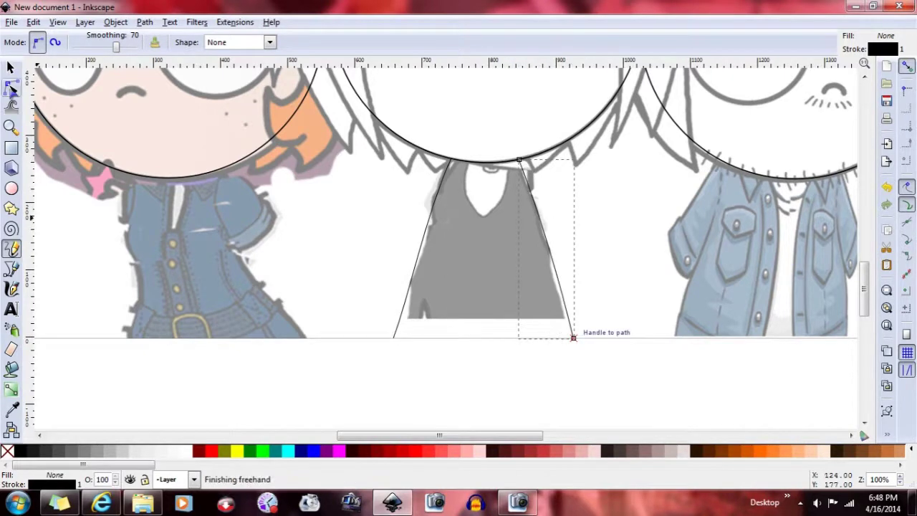
Snap both lines' top ends onto the head circle and straighten the right line
key(n)
scroll(501, 148, up, 4)
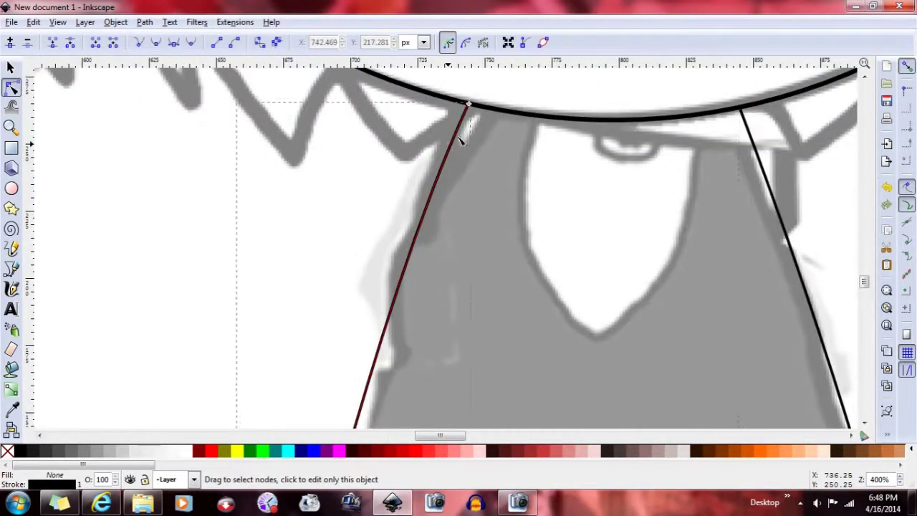
drag(467, 105, 484, 107)
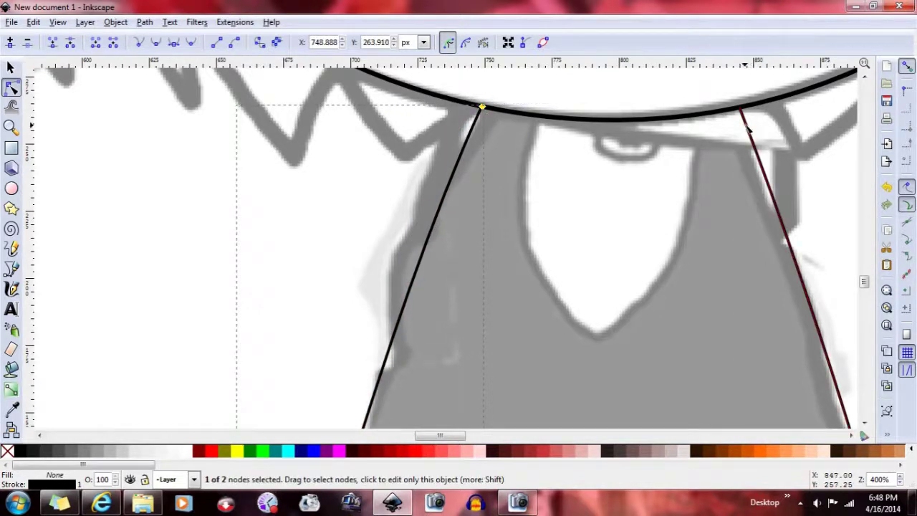
drag(741, 108, 727, 109)
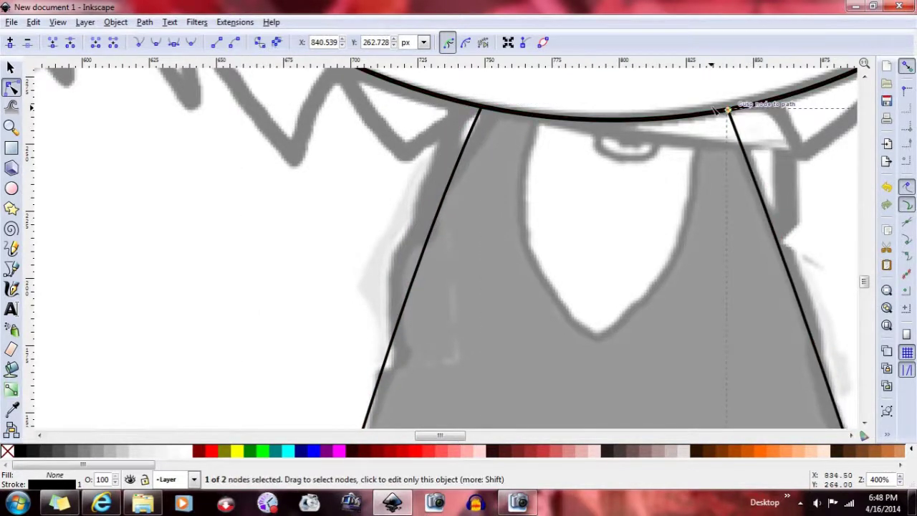
scroll(602, 187, down, 5)
scroll(602, 184, up, 4)
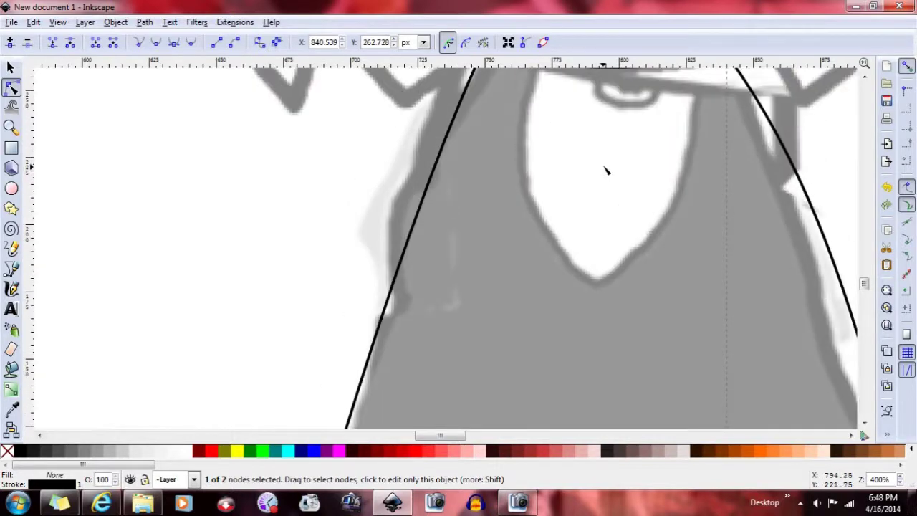
key(shift+l)
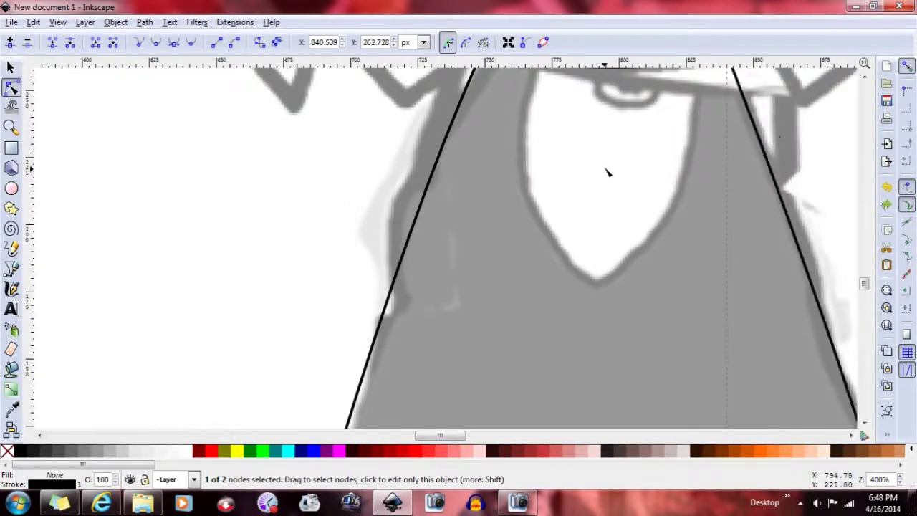
scroll(608, 174, down, 2)
scroll(608, 172, down, 4)
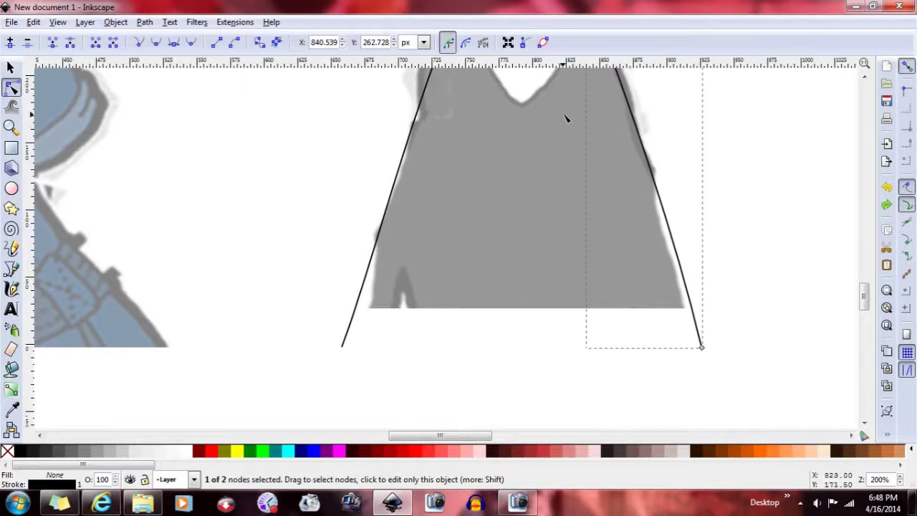
key(ctrl+z)
key(ctrl+shift+z)
Align both lines' bottom ends at the hem, keeping the left straight and bending the right slightly inward
drag(342, 346, 355, 348)
drag(409, 189, 418, 188)
key(ctrl+z)
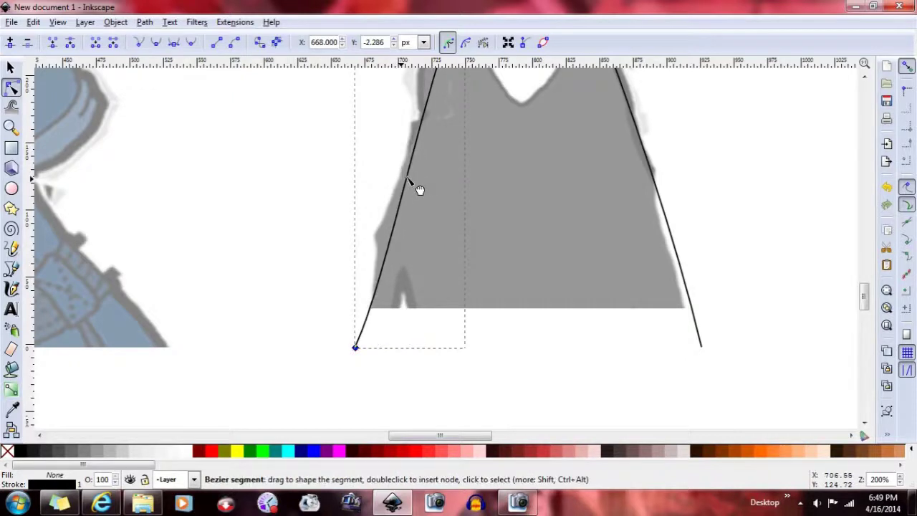
click(662, 199)
drag(702, 348, 691, 348)
drag(640, 169, 638, 169)
scroll(616, 205, up, 2)
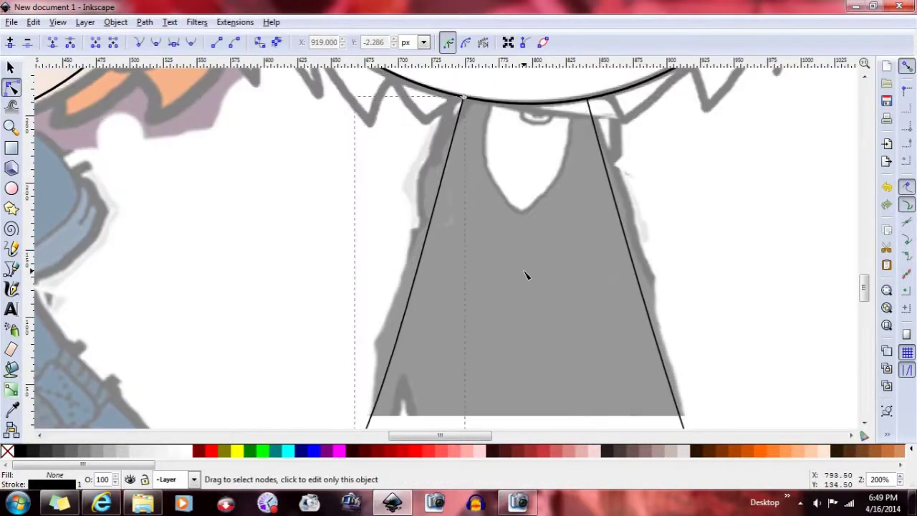
scroll(526, 276, down, 1)
scroll(403, 289, up, 1)
scroll(477, 250, down, 1)
scroll(464, 265, up, 2)
scroll(465, 268, down, 1)
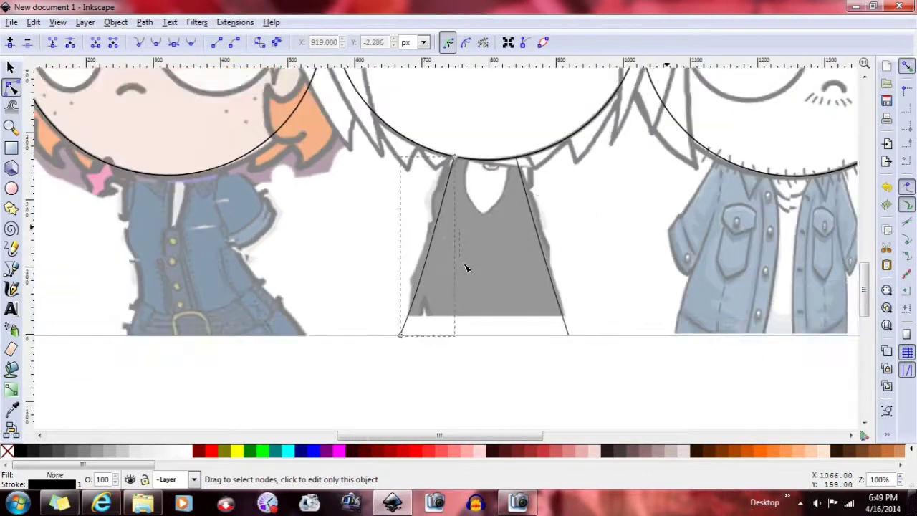
scroll(469, 270, up, 1)
scroll(507, 284, up, 1)
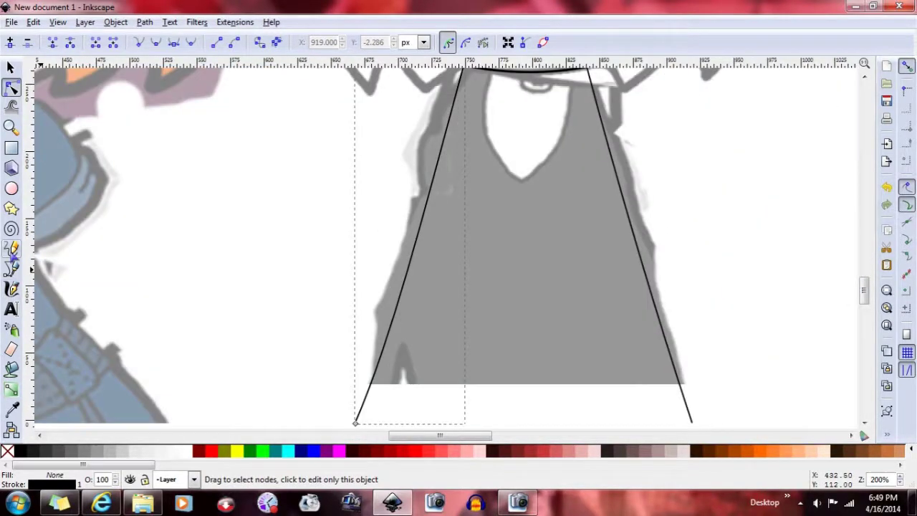
click(11, 247)
scroll(466, 197, up, 4)
Pencil a V from the head circle down to a point and back up
drag(482, 178, 503, 258)
drag(521, 288, 519, 288)
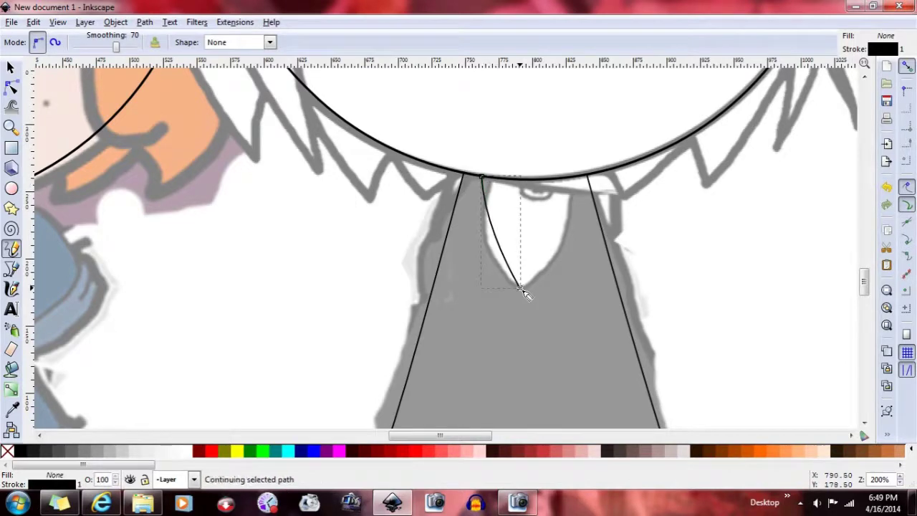
drag(577, 184, 571, 177)
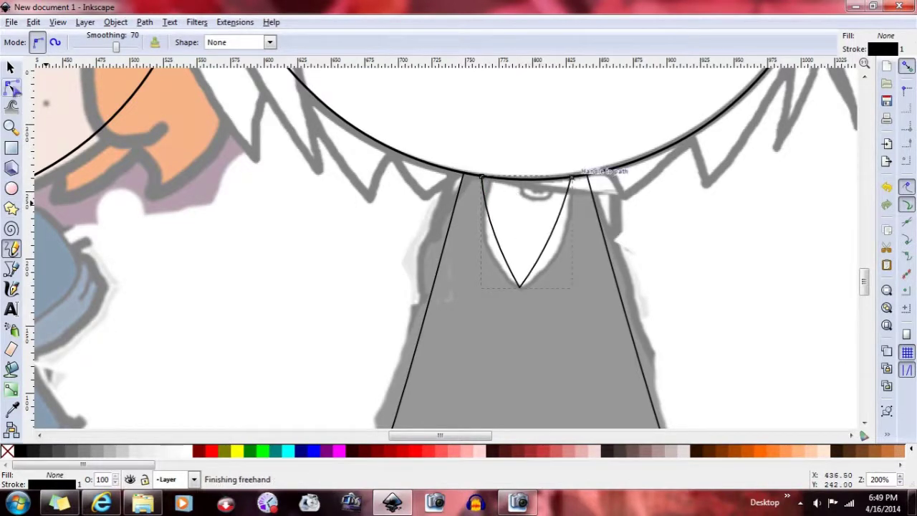
Curve both V sides outward, nudge the tip right, and keep the top-left end on the head circle
key(n)
key(plus)
key(plus)
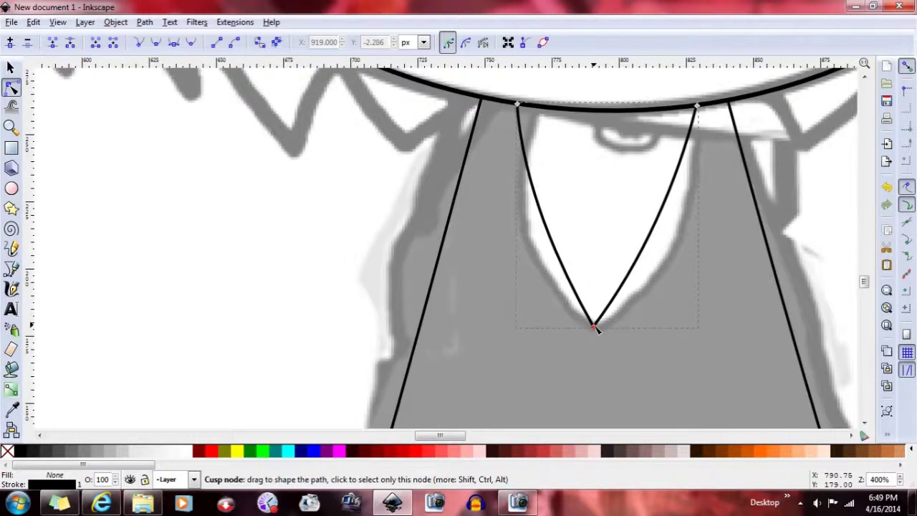
drag(593, 328, 598, 328)
drag(559, 239, 549, 263)
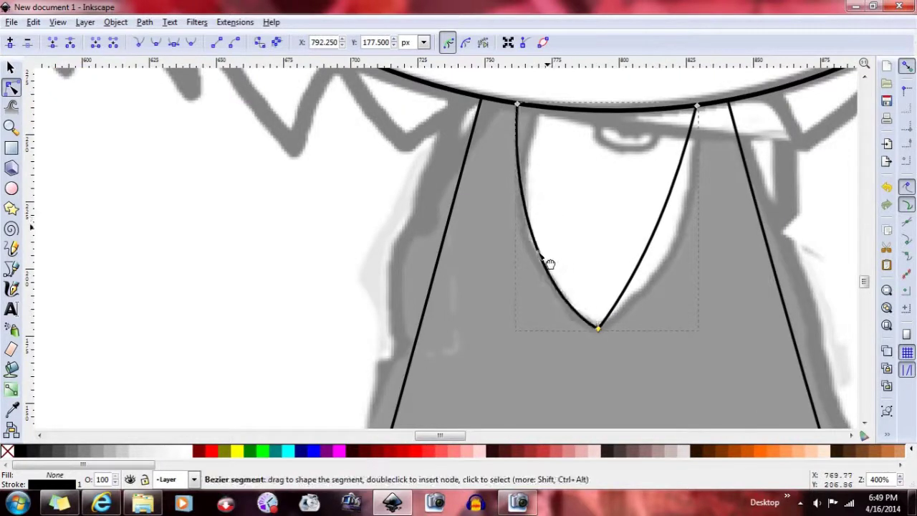
drag(517, 105, 526, 106)
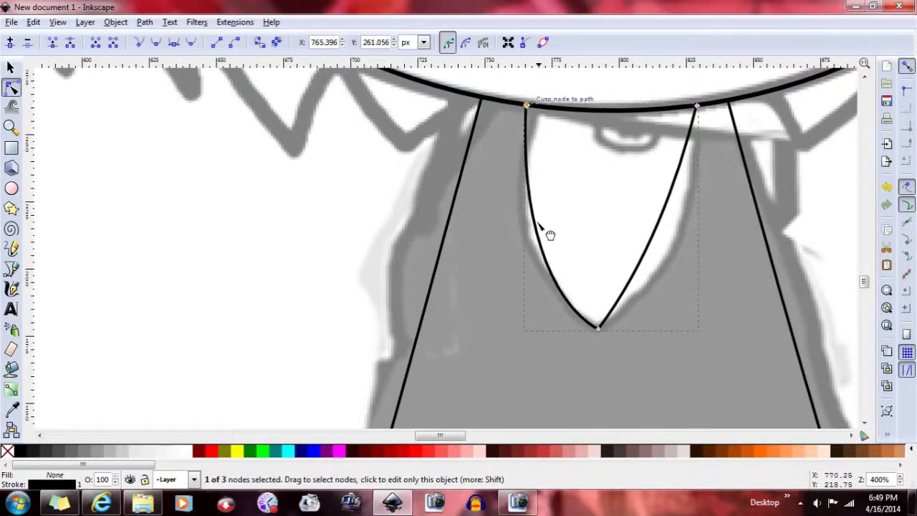
drag(544, 226, 540, 227)
drag(653, 247, 680, 250)
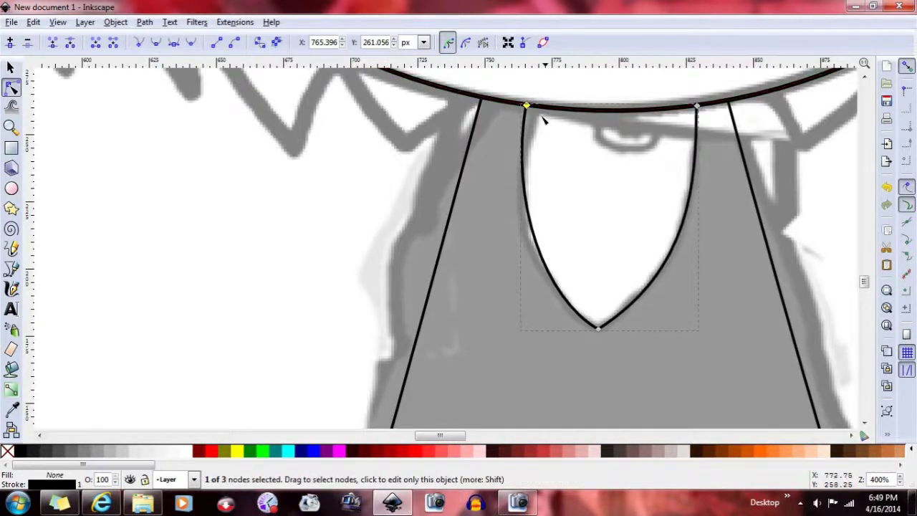
drag(525, 105, 517, 106)
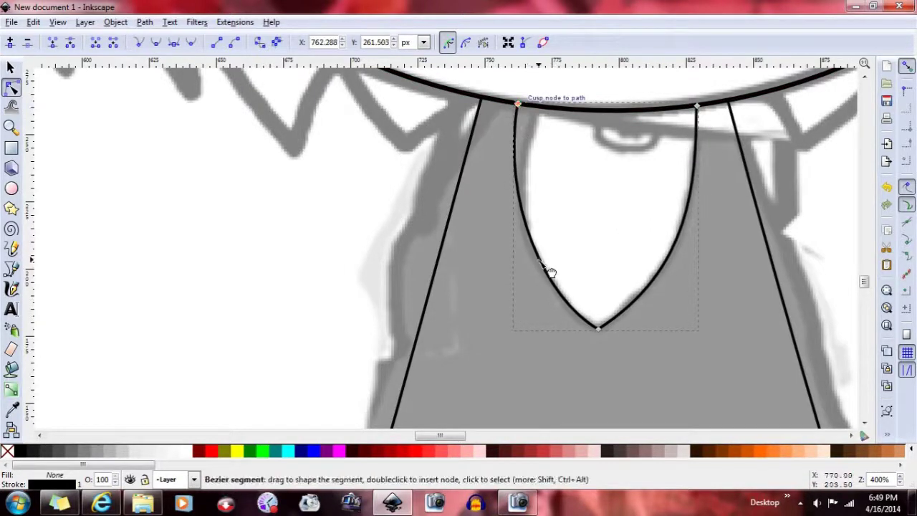
click(11, 248)
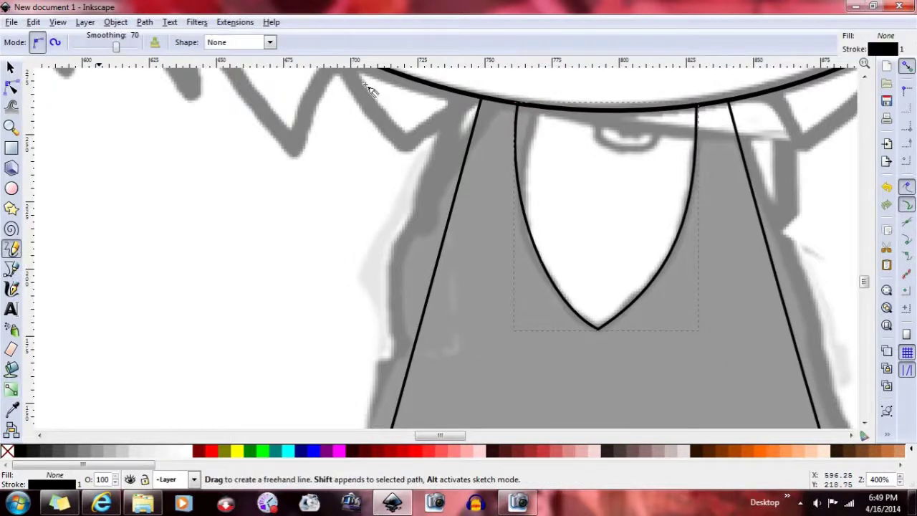
Draw a collar band beneath the head circle and move its left nodes onto the head outline
mouse_move(465, 95)
mouse_down()
mouse_move(458, 117)
mouse_move(725, 131)
mouse_move(747, 129)
mouse_move(752, 104)
mouse_up()
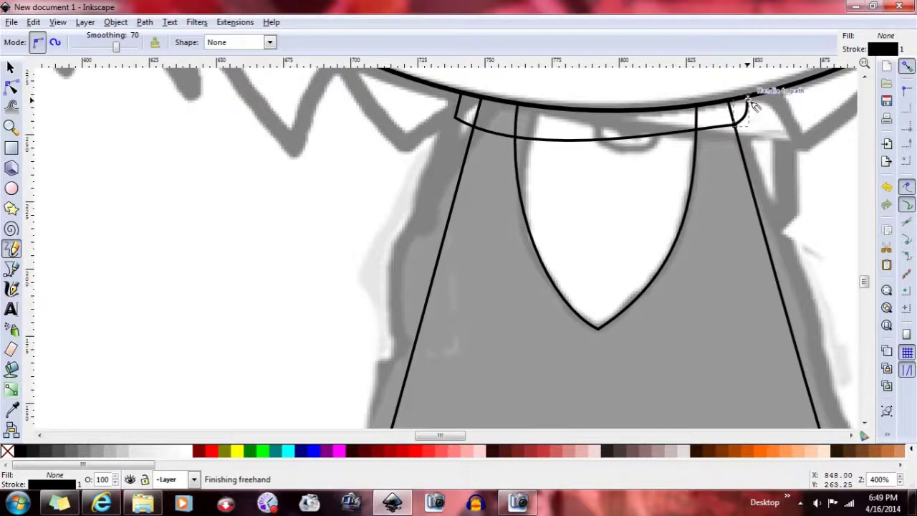
click(12, 86)
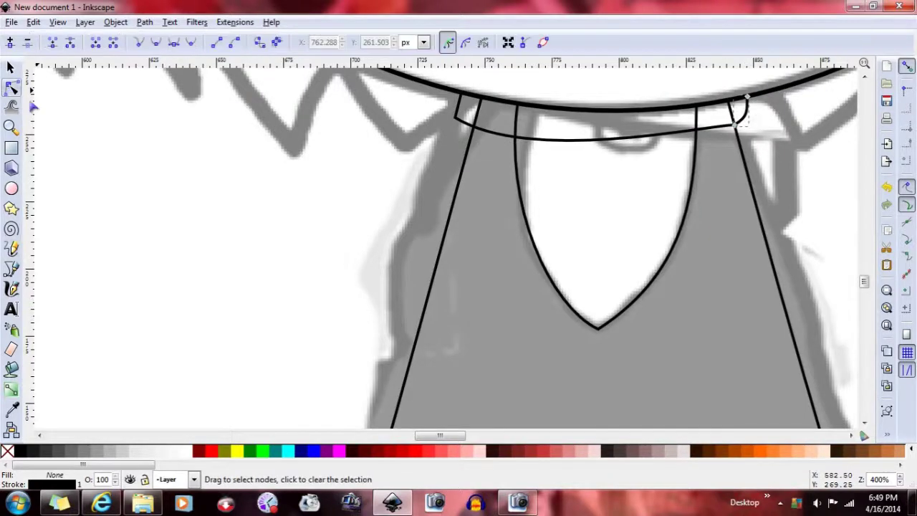
key(plus)
scroll(544, 194, down, 1)
scroll(545, 194, up, 4)
click(460, 228)
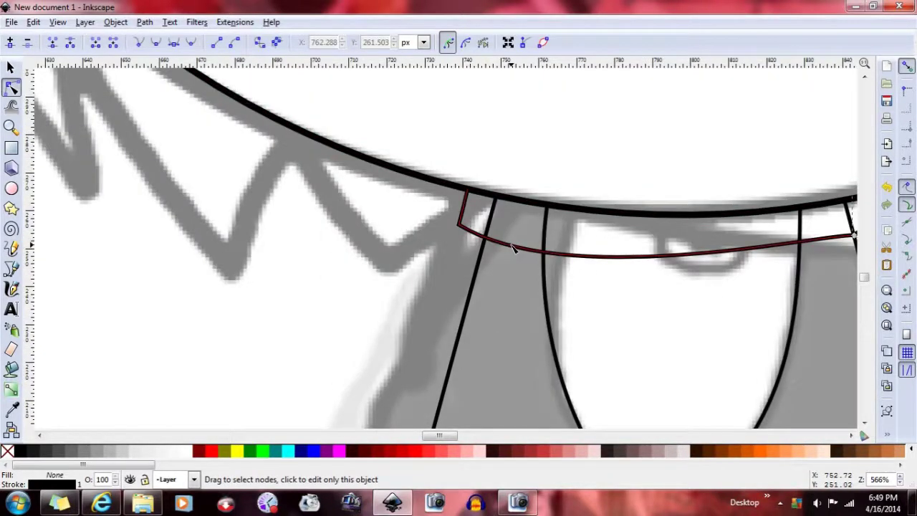
drag(461, 227, 485, 237)
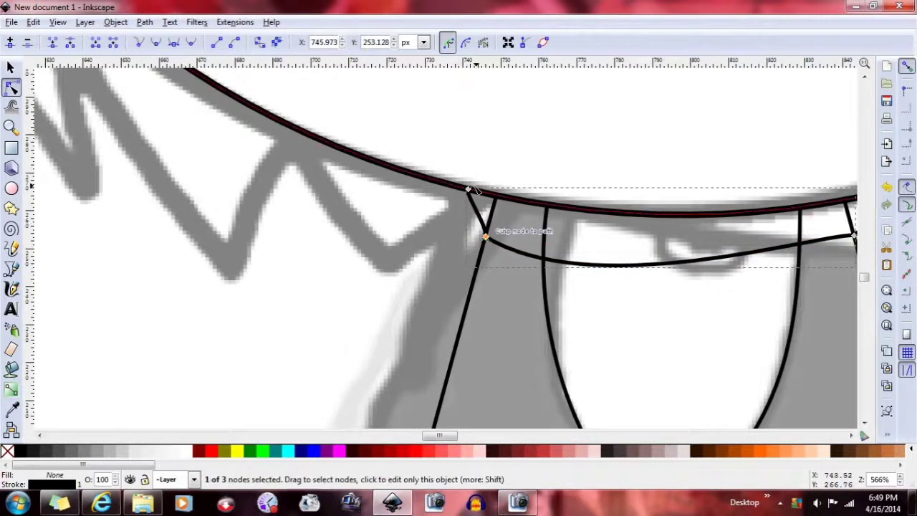
drag(468, 190, 483, 193)
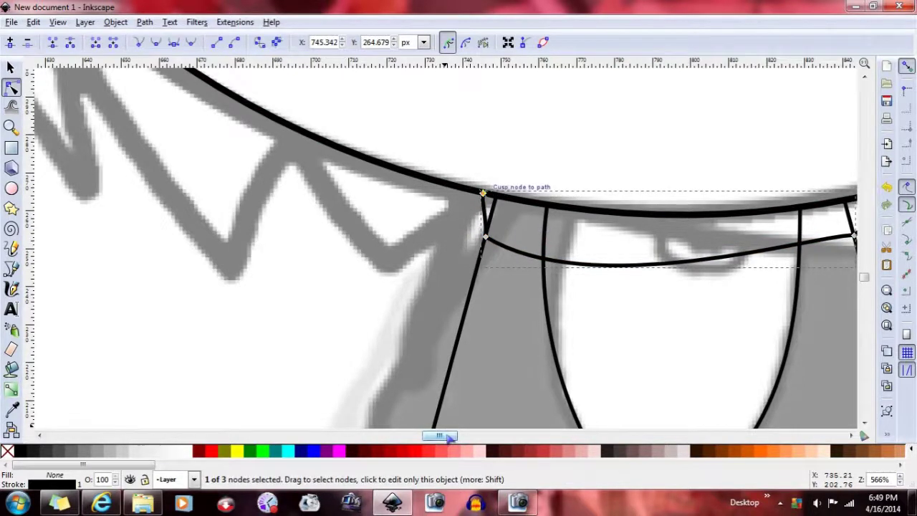
Attach the band's right end to the head outline, join the end nodes, and nudge the nodes into place
scroll(448, 437, right, 5)
mouse_move(630, 238)
mouse_down()
mouse_move(637, 241)
mouse_move(624, 242)
mouse_move(630, 237)
mouse_up()
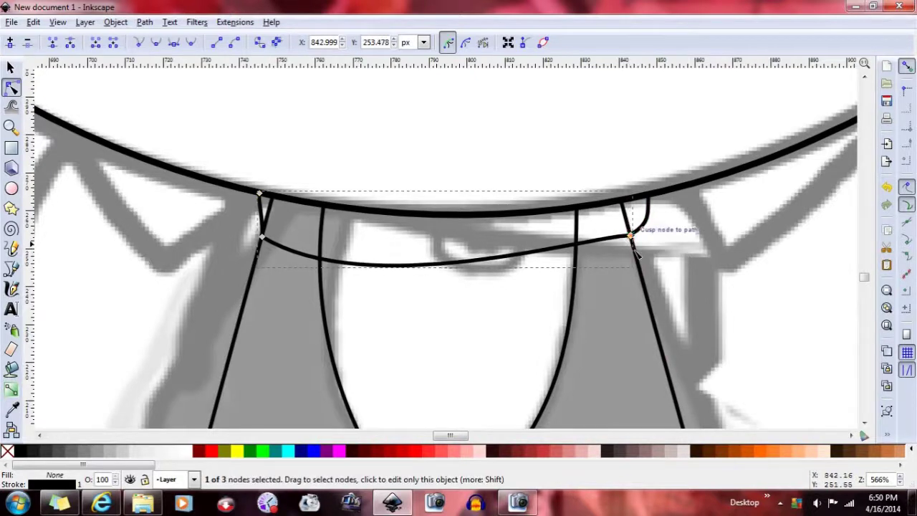
click(648, 194)
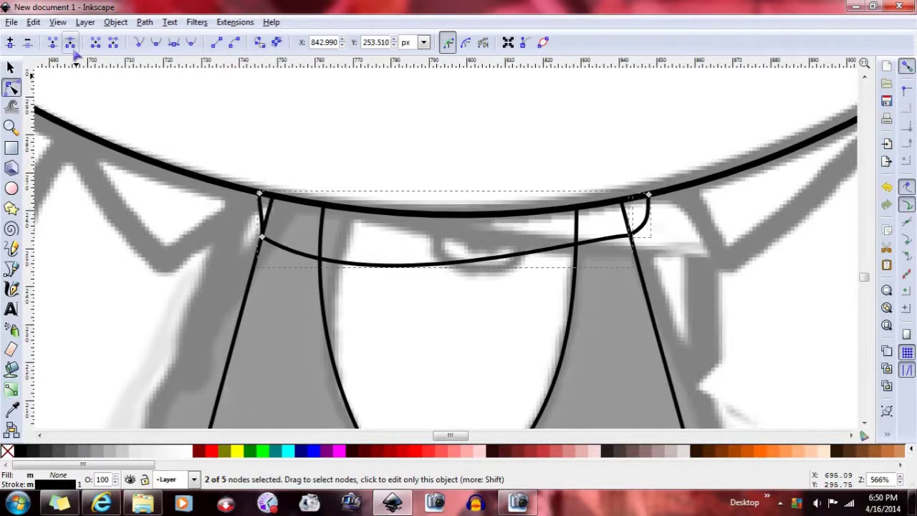
click(53, 43)
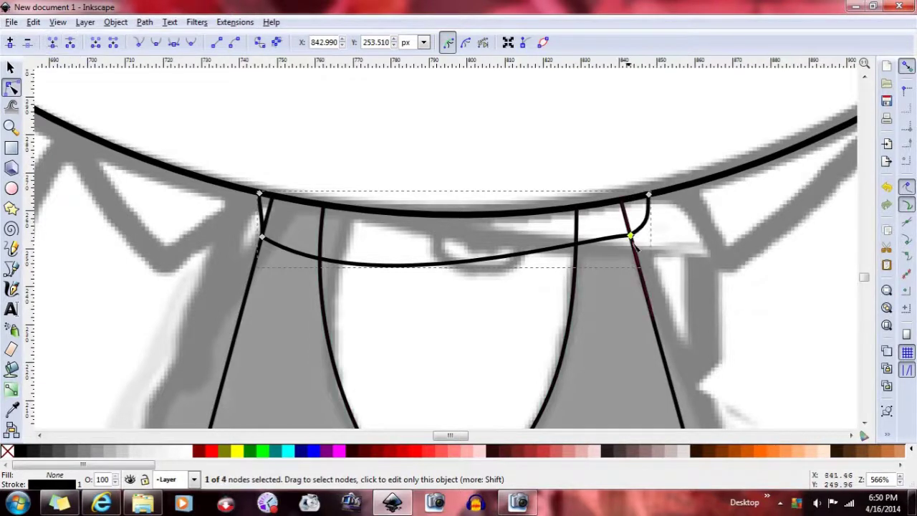
drag(262, 237, 265, 227)
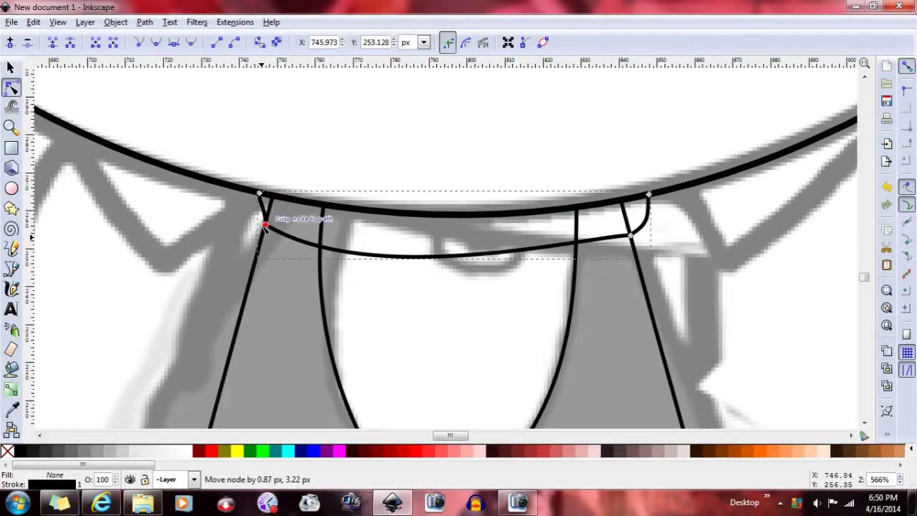
drag(633, 237, 629, 228)
drag(648, 193, 632, 197)
Make the band's two lower nodes smooth
drag(222, 168, 661, 307)
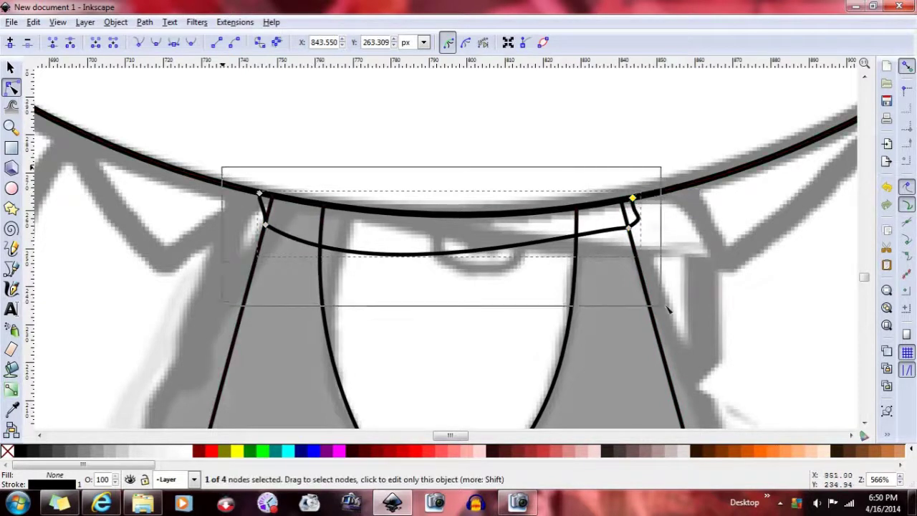
shift+click(259, 194)
shift+click(632, 197)
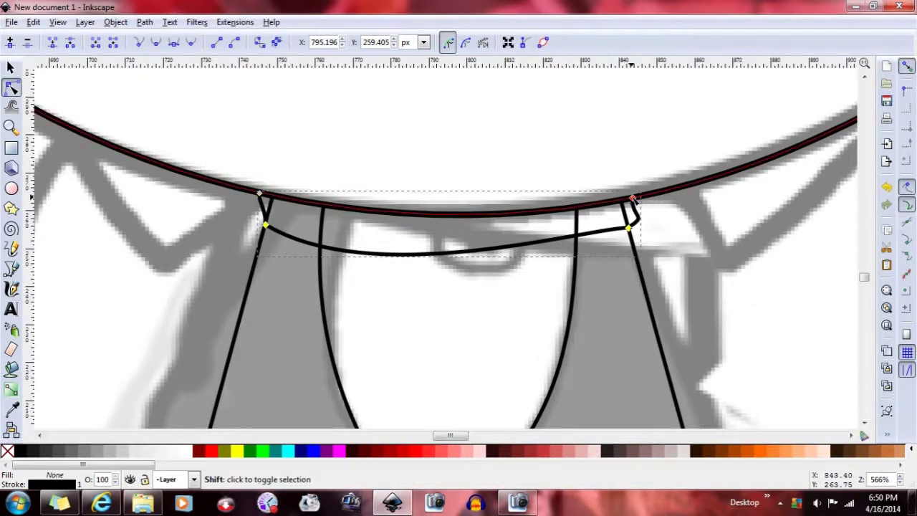
click(157, 45)
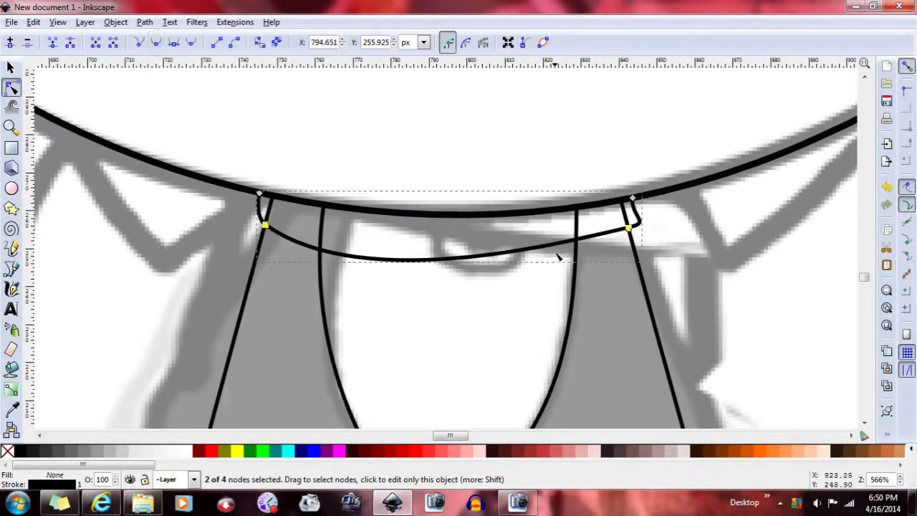
Curve the band's lower edge further down and fine-tune its nodes
key(plus)
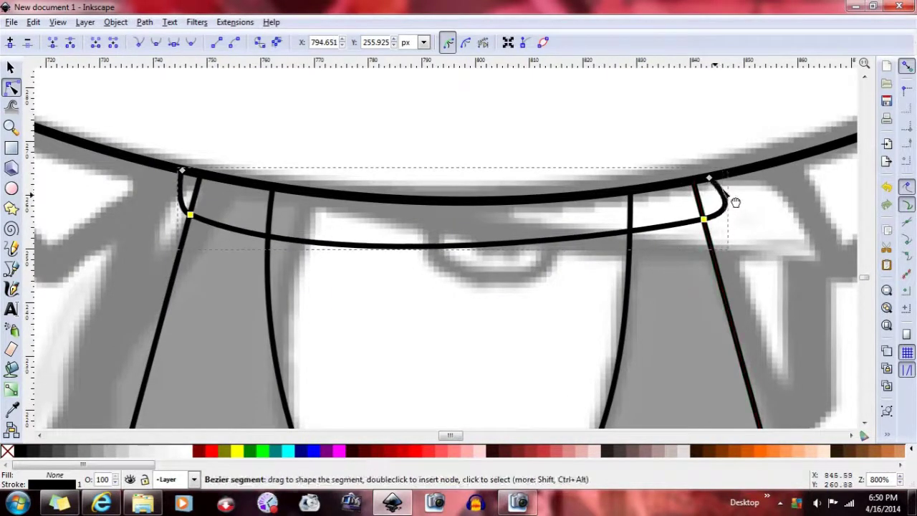
mouse_move(686, 229)
mouse_down()
mouse_move(681, 239)
mouse_move(697, 229)
mouse_move(706, 242)
mouse_move(700, 228)
mouse_up()
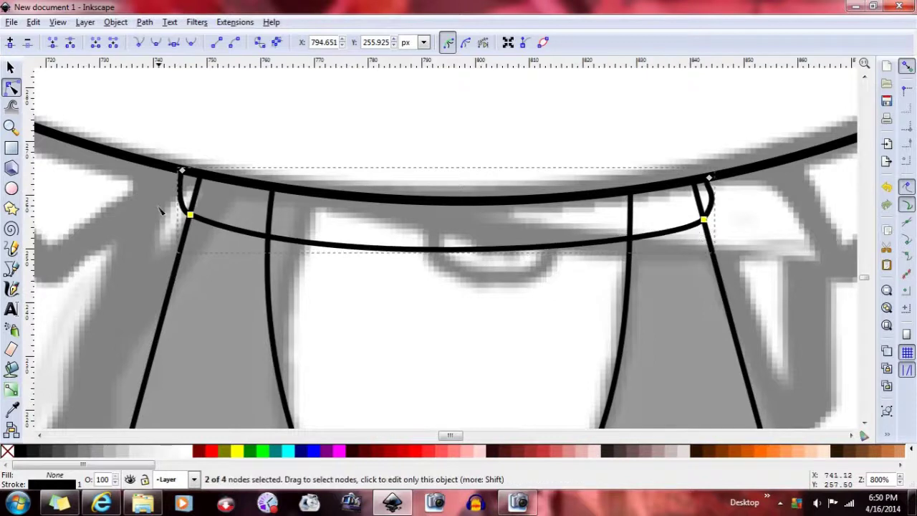
drag(182, 172, 187, 170)
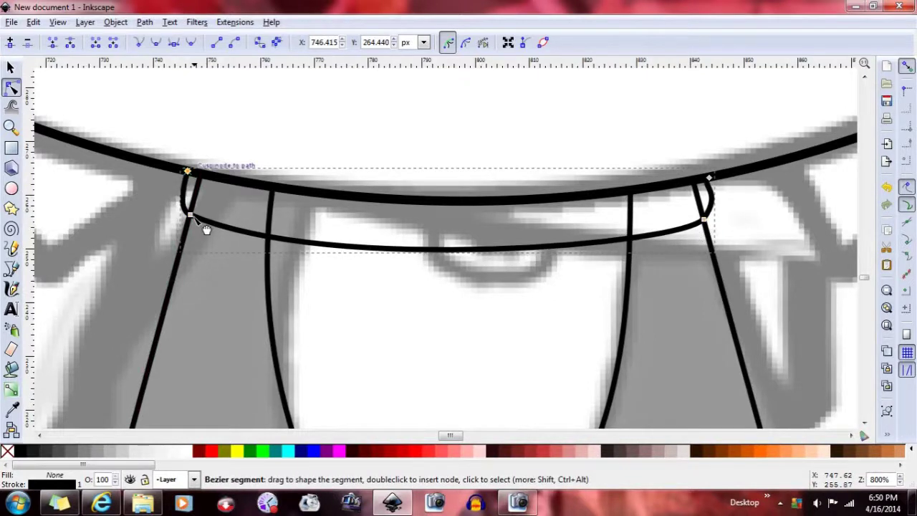
mouse_move(705, 221)
mouse_down()
mouse_move(730, 203)
mouse_move(719, 229)
mouse_up()
drag(501, 251, 490, 256)
scroll(297, 270, down, 3)
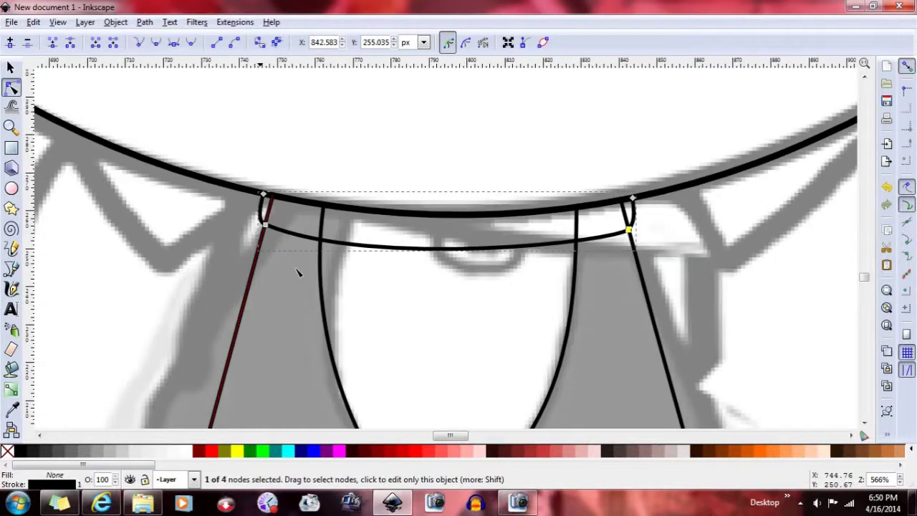
key(Escape)
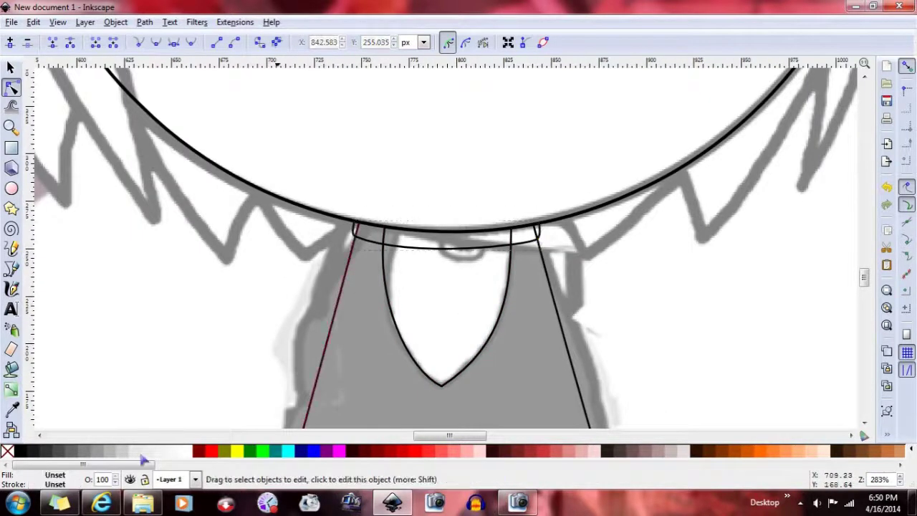
Hide the grey background sketch and select the band's left end node
click(131, 479)
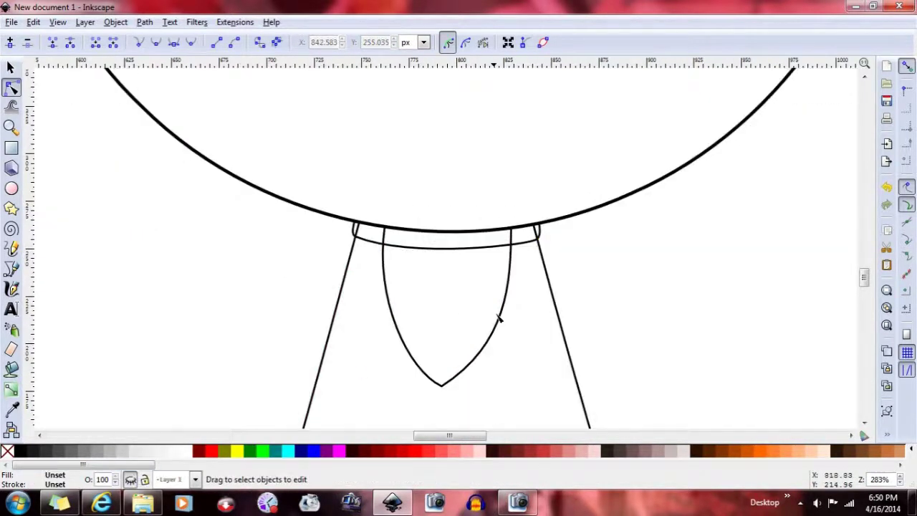
scroll(543, 322, down, 3)
scroll(543, 322, up, 6)
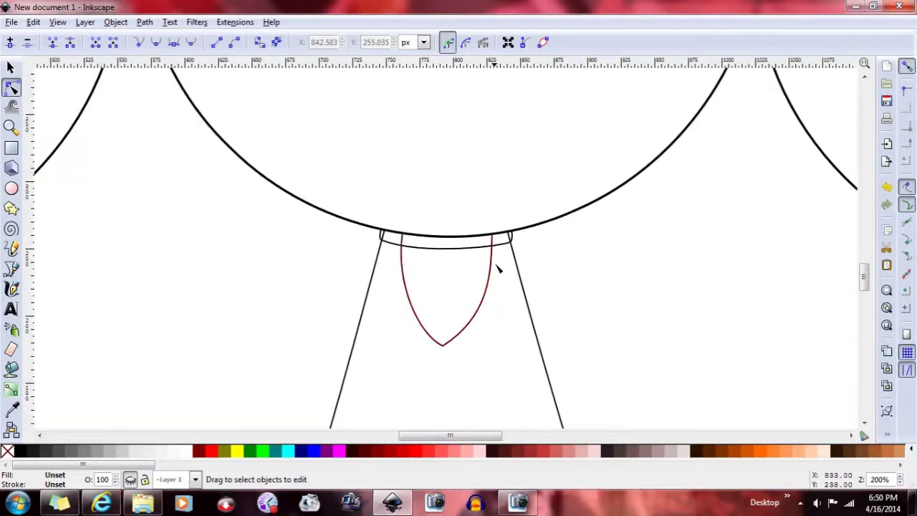
click(187, 180)
scroll(467, 276, down, 3)
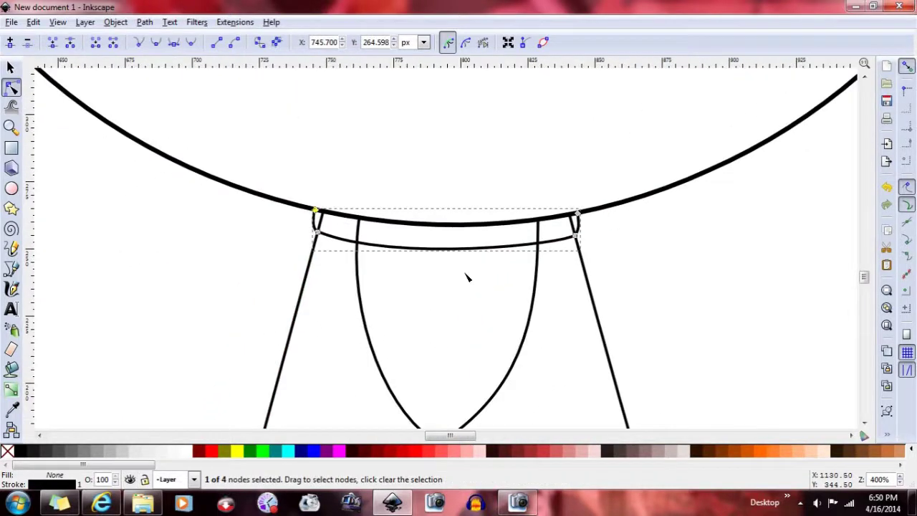
drag(474, 436, 467, 436)
scroll(475, 206, up, 6)
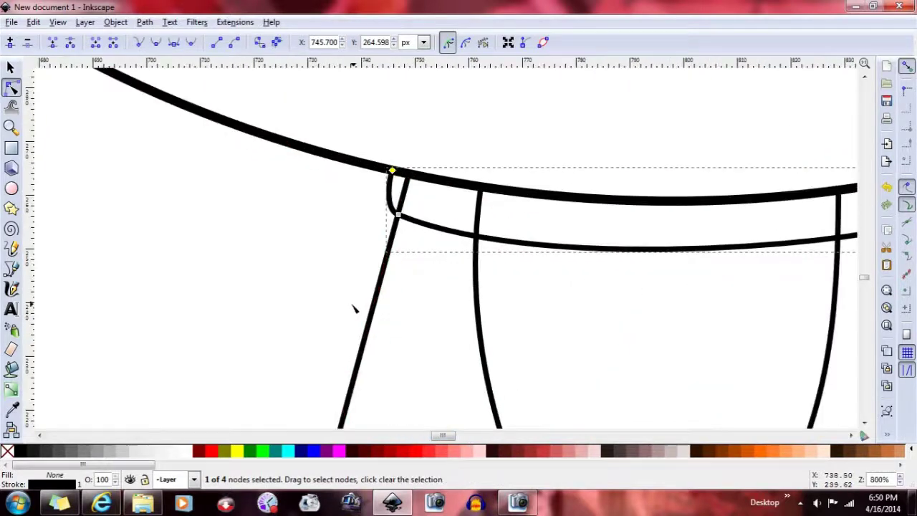
Break the left leg line where it meets the band and delete the overshooting segment
click(329, 220)
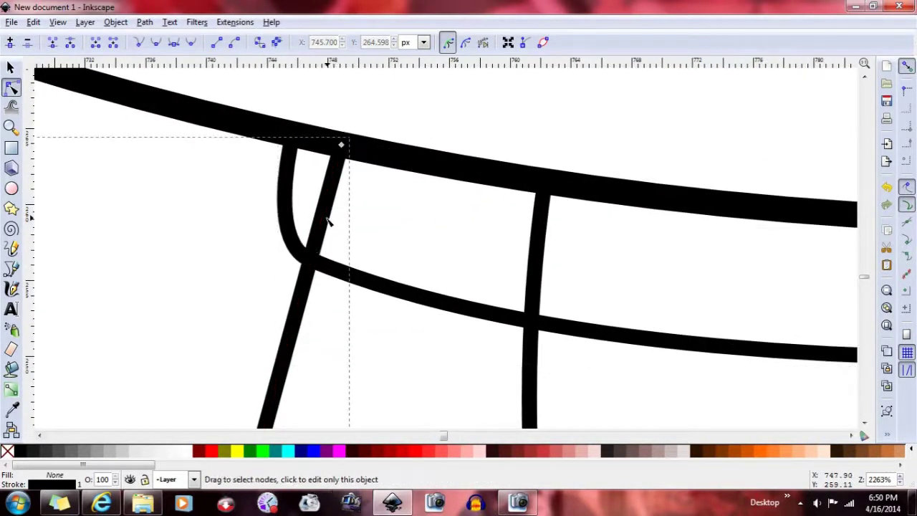
key(plus)
click(253, 261)
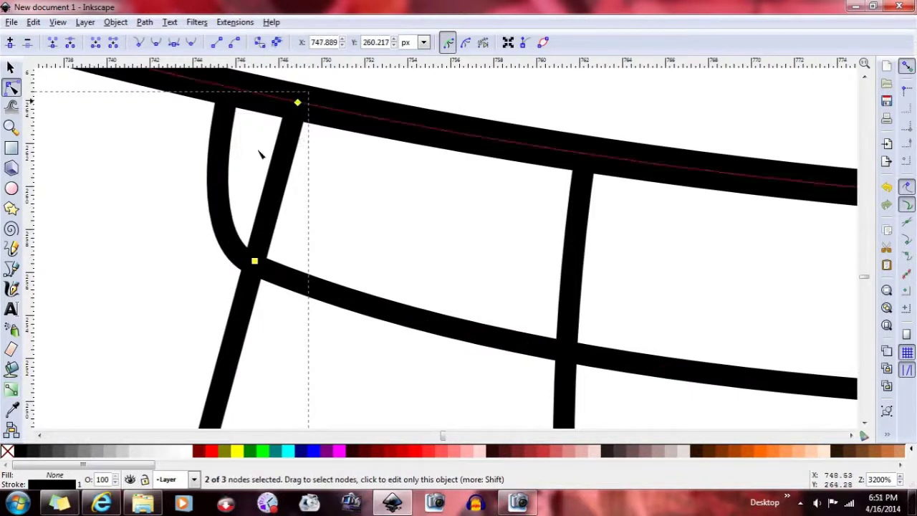
click(113, 43)
key(minus)
click(541, 323)
Delete the vertical stroke's part above the band
click(538, 296)
click(113, 46)
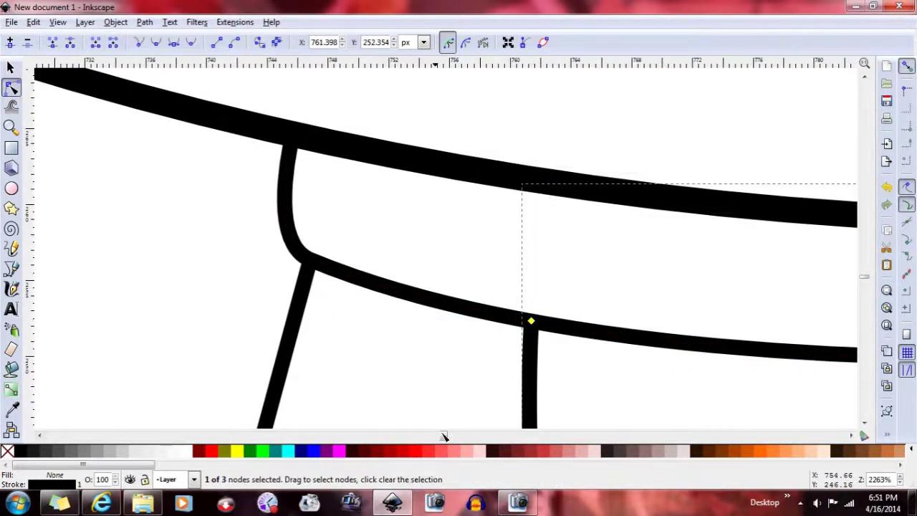
key(minus)
key(minus)
key(minus)
key(minus)
key(minus)
key(minus)
key(minus)
key(minus)
key(minus)
key(minus)
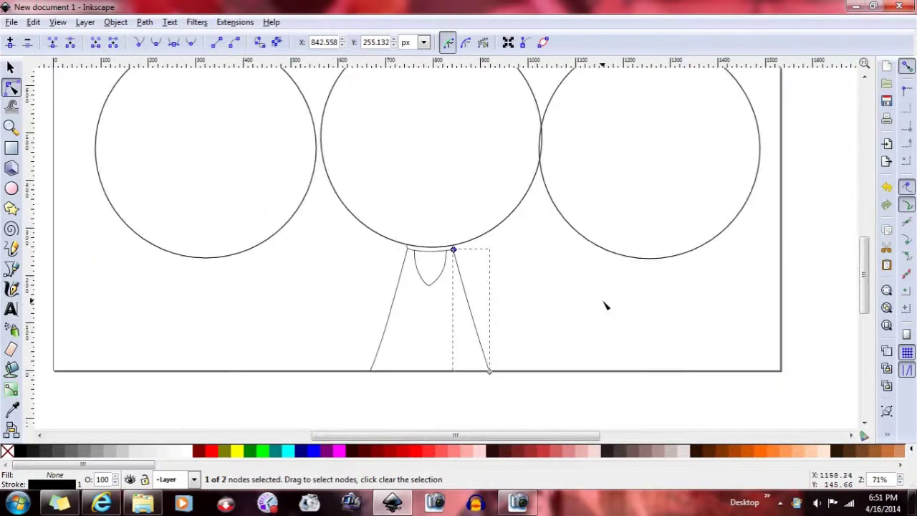
scroll(606, 306, up, 2)
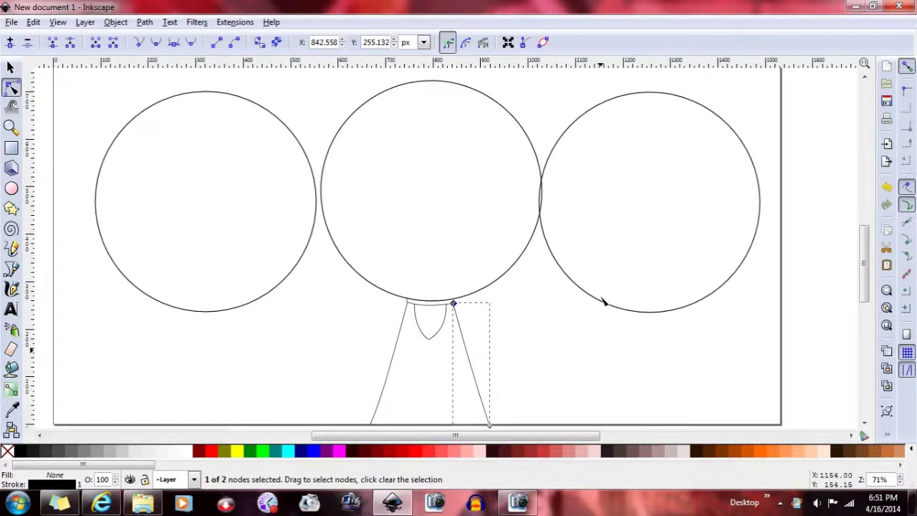
key(plus)
key(plus)
key(plus)
key(plus)
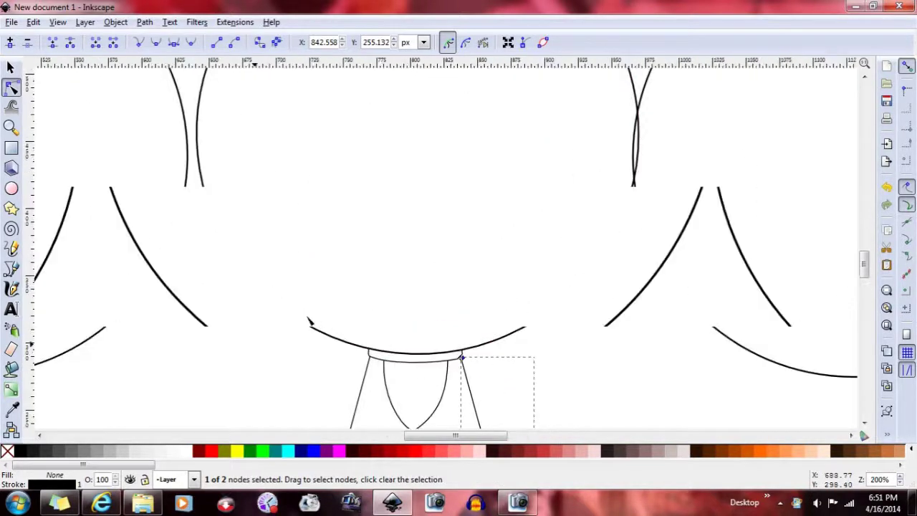
Select the left leg line
click(272, 341)
scroll(321, 280, down, 5)
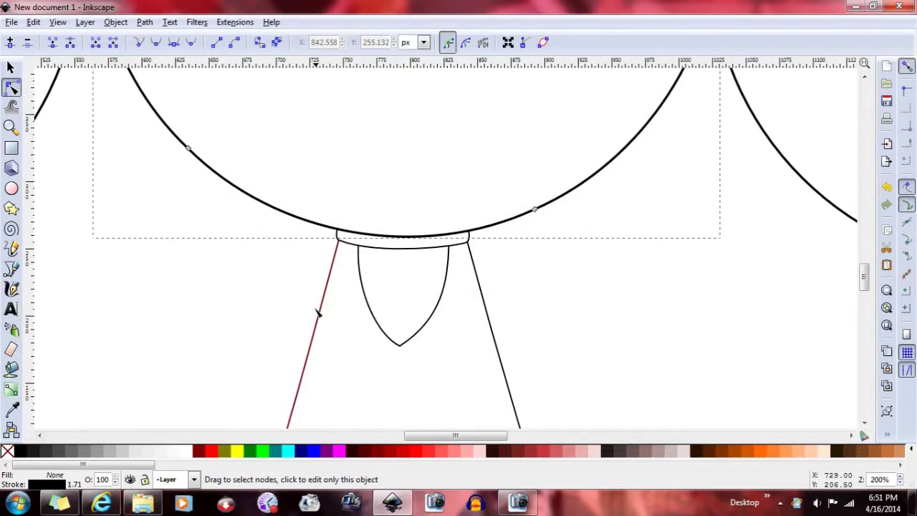
click(318, 311)
click(114, 23)
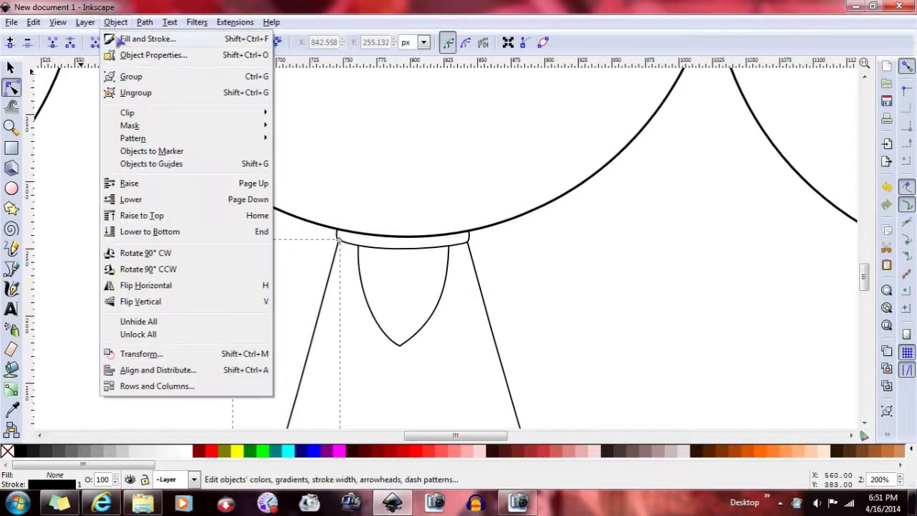
Give the left leg line a flat stroke colour, trying lightness and semi-transparency
click(115, 40)
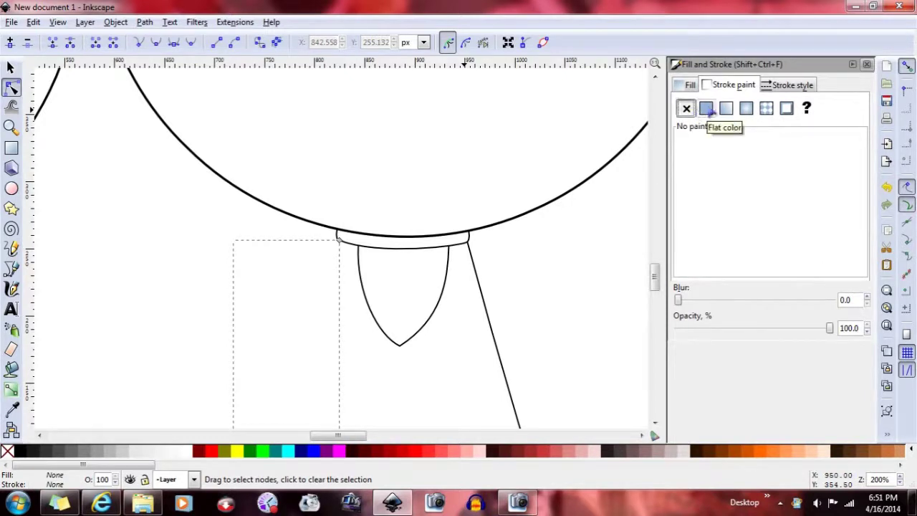
click(706, 108)
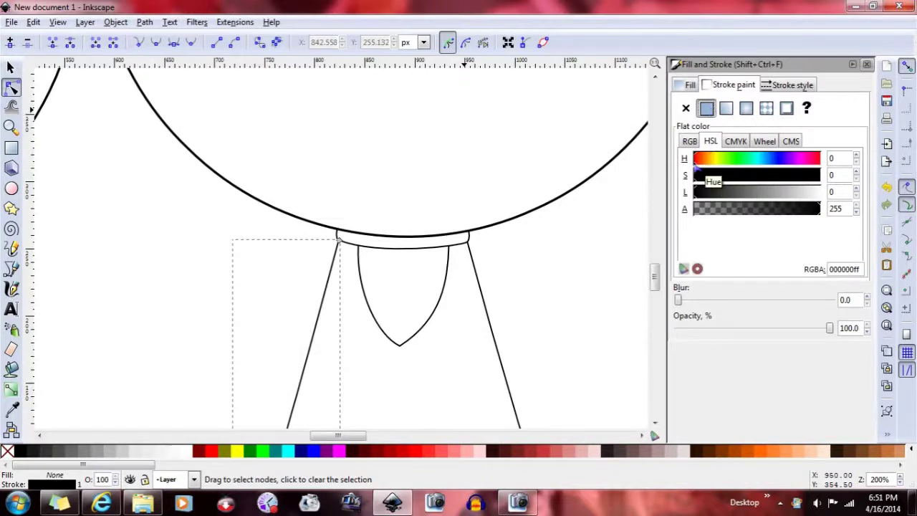
click(696, 162)
mouse_move(696, 199)
mouse_down()
mouse_move(752, 194)
mouse_move(683, 203)
mouse_up()
mouse_move(792, 211)
mouse_down()
mouse_move(756, 217)
mouse_move(887, 225)
mouse_up()
Try purple and magenta stroke colours, then darken the stroke back to black
drag(698, 193, 725, 203)
drag(700, 162, 800, 165)
mouse_move(707, 175)
mouse_down()
mouse_move(790, 184)
mouse_move(806, 170)
mouse_move(806, 187)
mouse_up()
drag(724, 199, 751, 199)
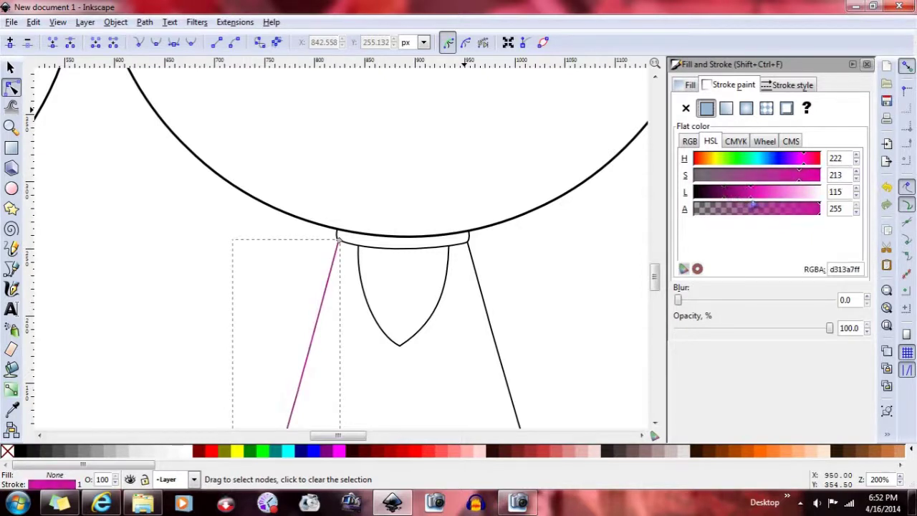
drag(747, 203, 572, 205)
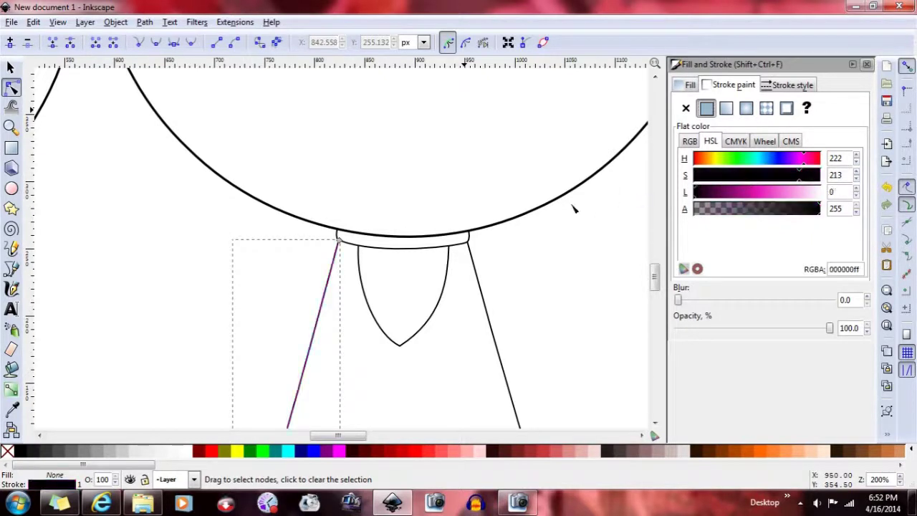
click(803, 85)
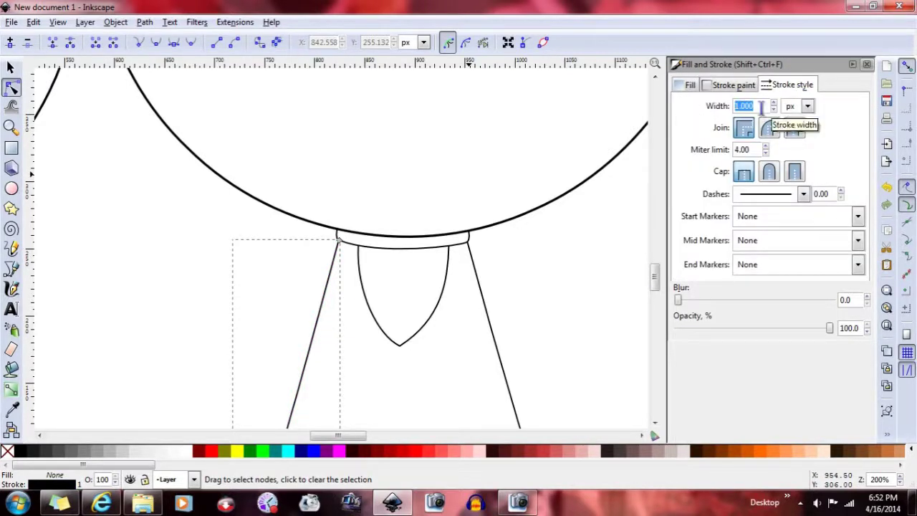
click(735, 86)
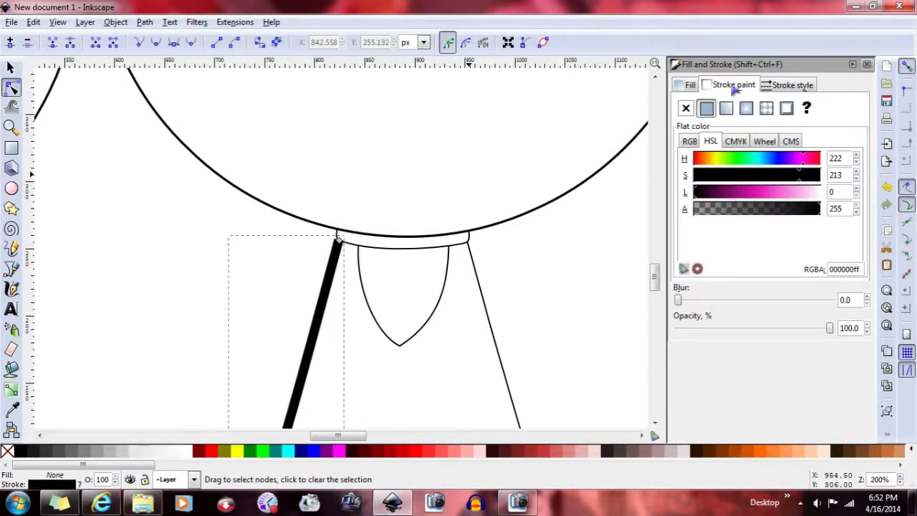
click(801, 84)
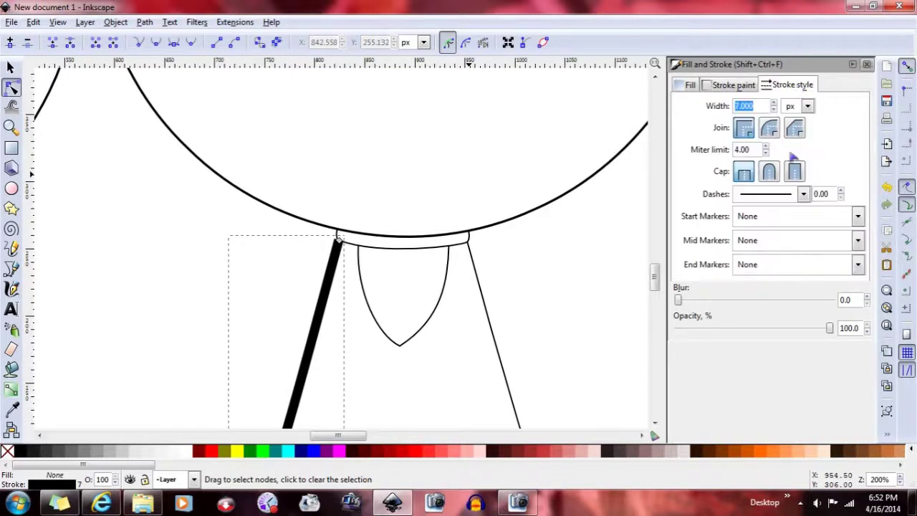
click(804, 196)
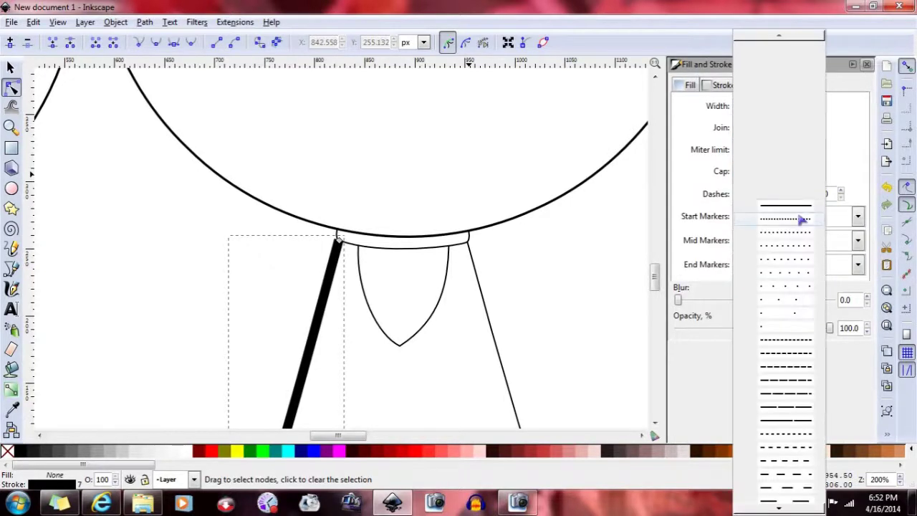
click(790, 340)
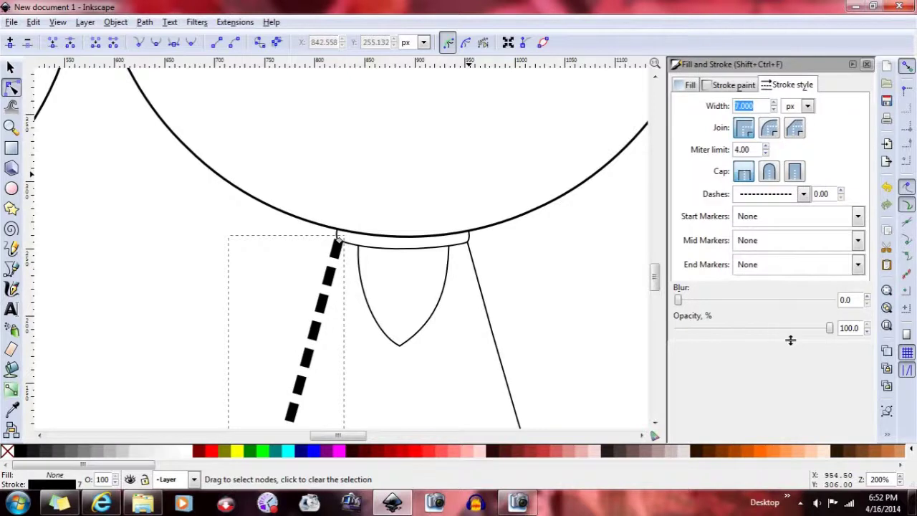
click(802, 201)
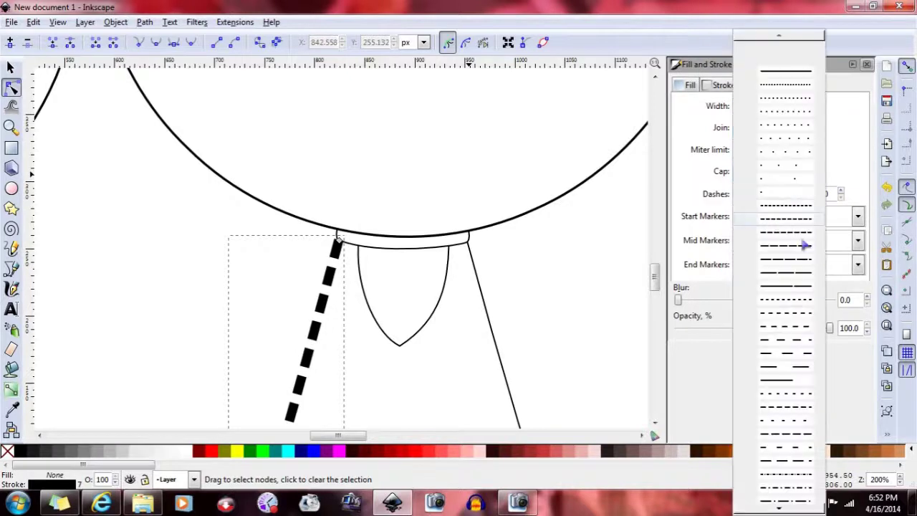
click(783, 378)
scroll(651, 299, down, 5)
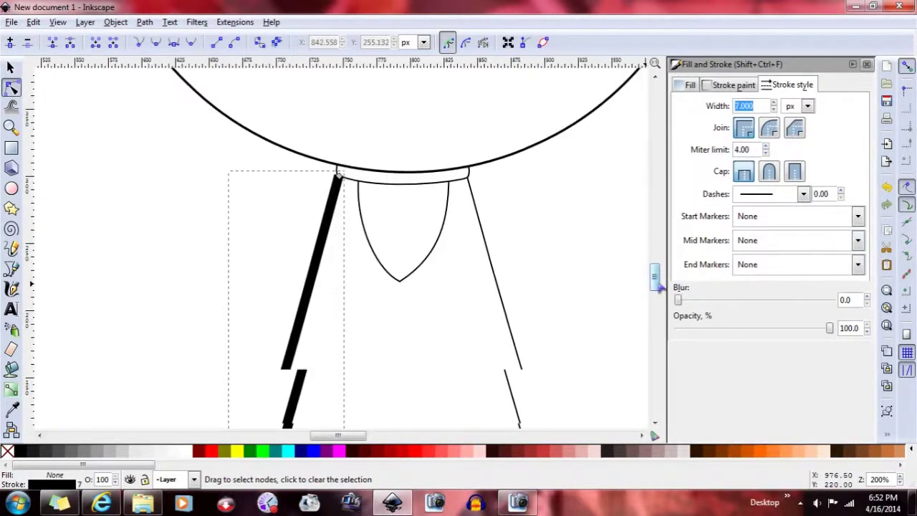
click(805, 196)
click(795, 292)
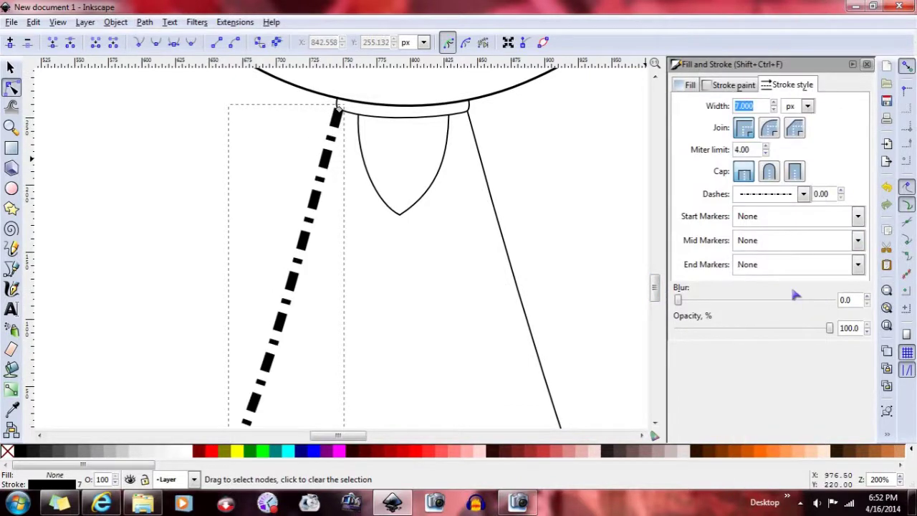
click(804, 195)
click(794, 246)
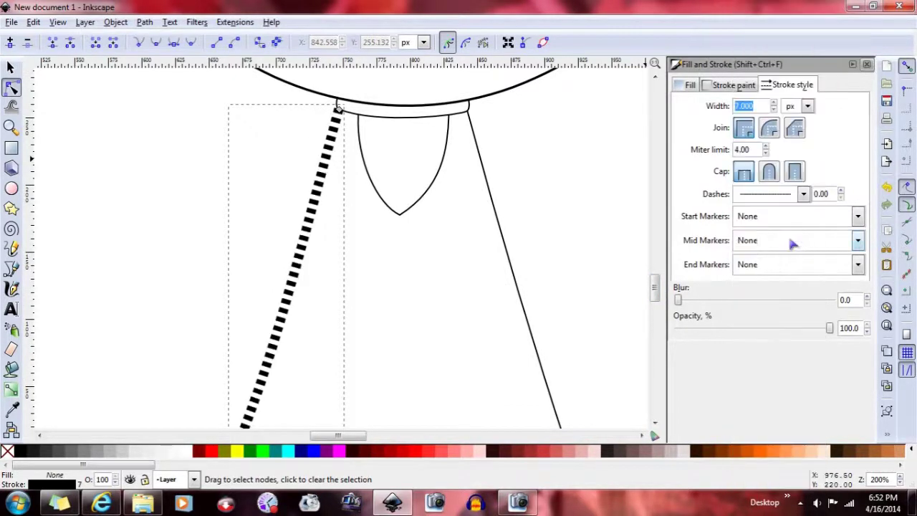
click(803, 194)
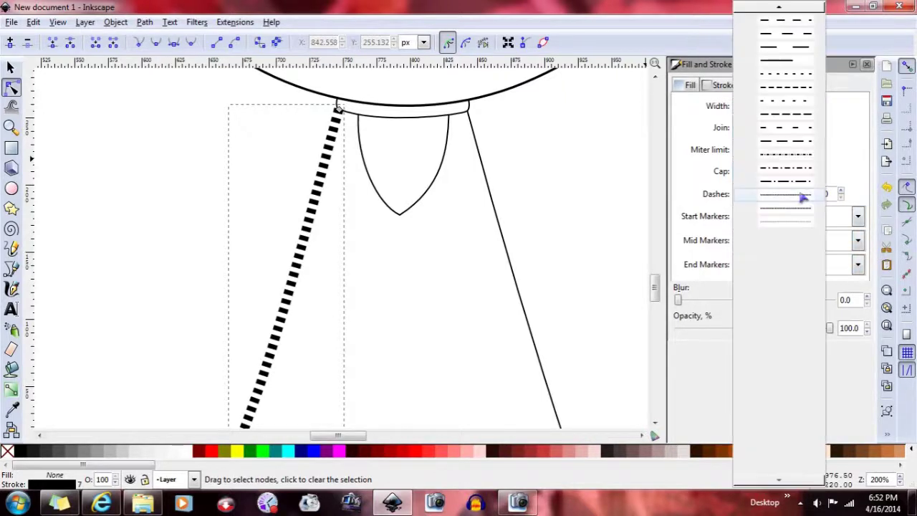
click(785, 21)
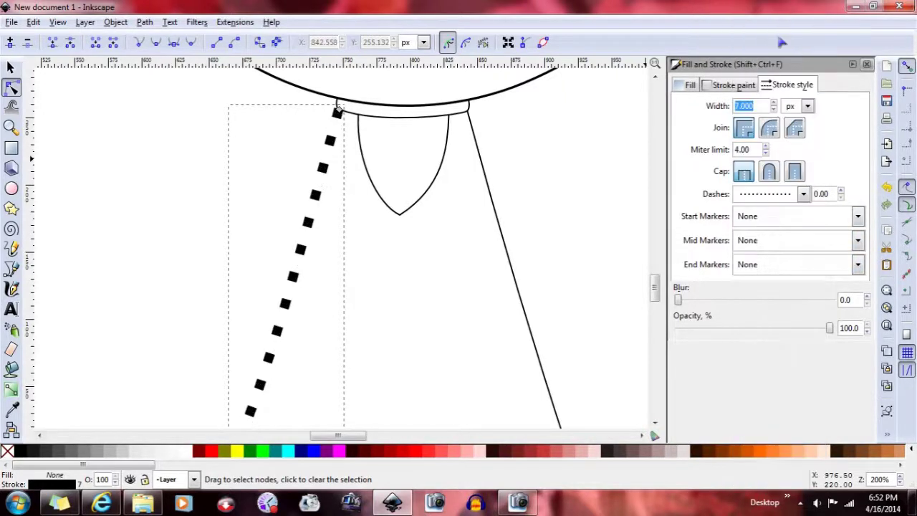
click(803, 194)
click(787, 179)
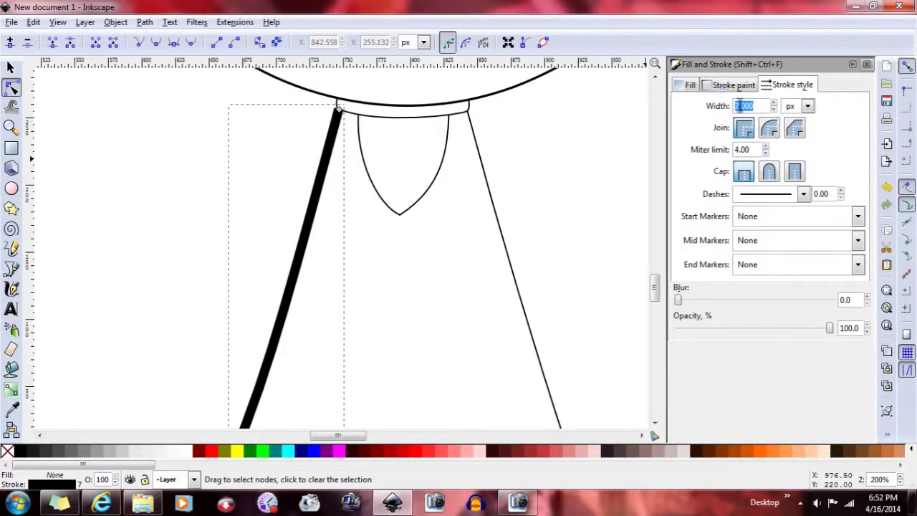
text(1)
key(Return)
click(536, 207)
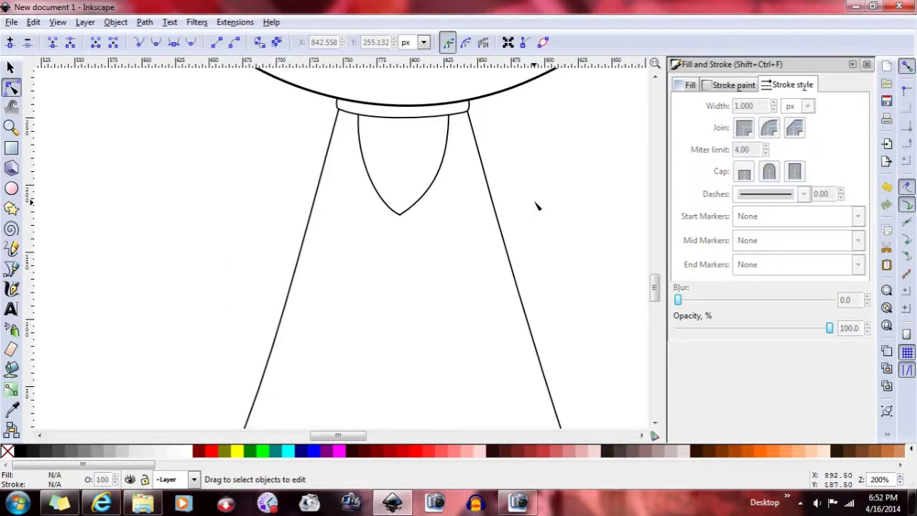
scroll(530, 204, down, 2)
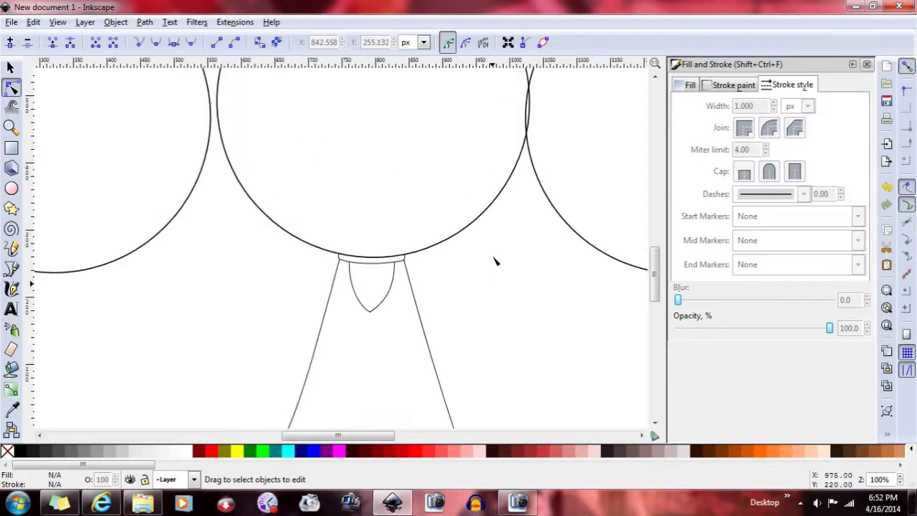
scroll(486, 335, up, 2)
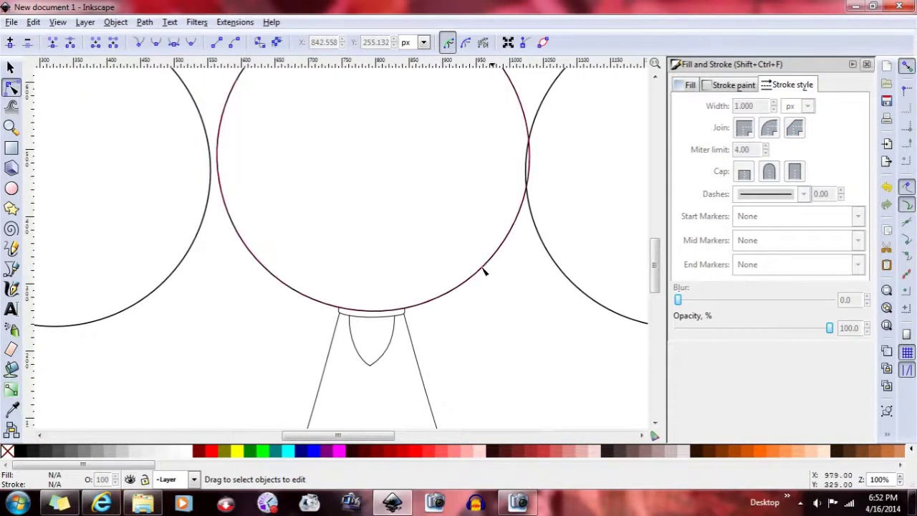
scroll(480, 308, up, 1)
scroll(471, 367, down, 4)
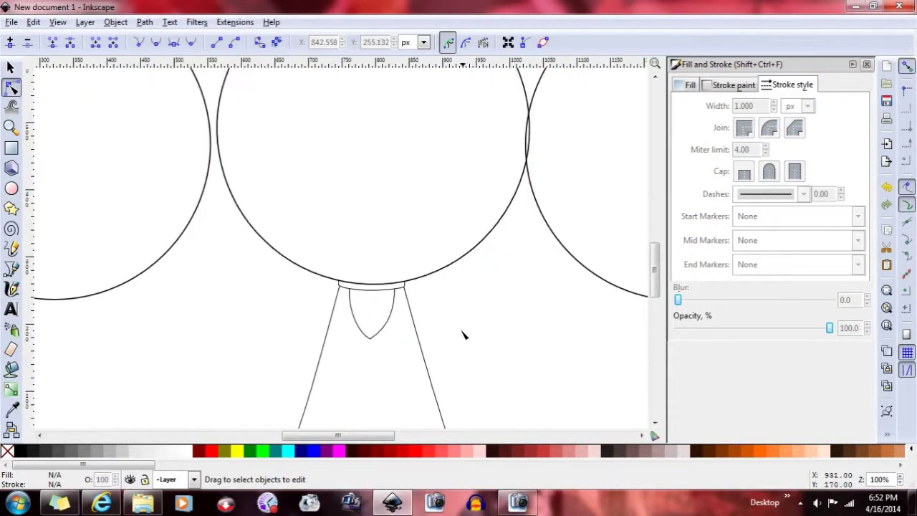
click(427, 317)
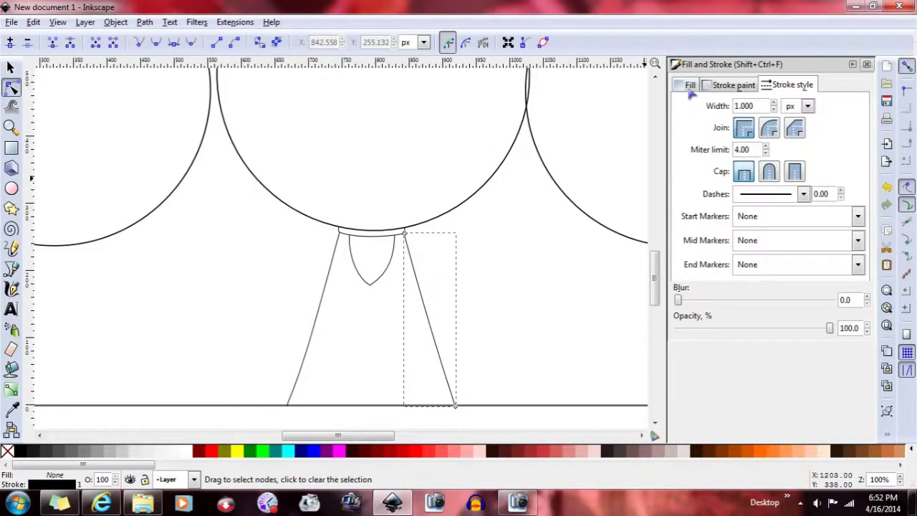
click(689, 85)
click(706, 108)
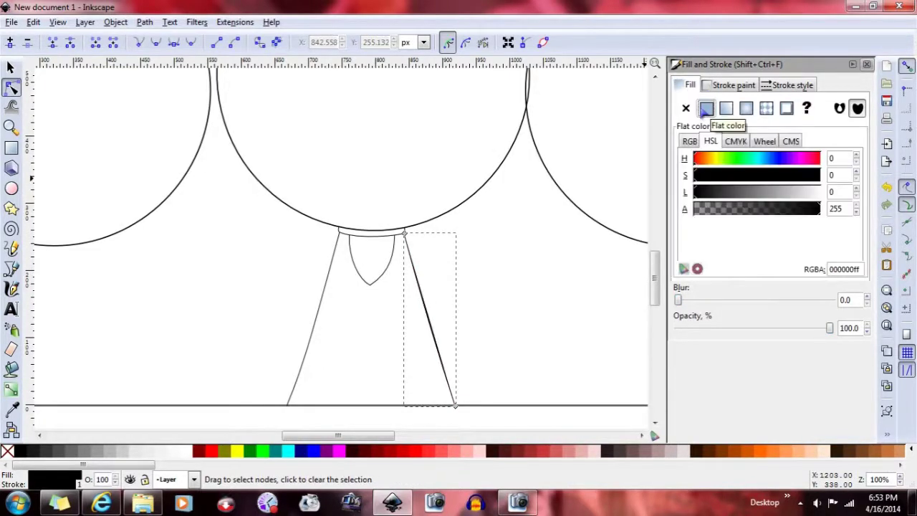
click(685, 109)
click(368, 282)
click(705, 109)
key(plus)
key(plus)
key(plus)
key(plus)
key(plus)
key(plus)
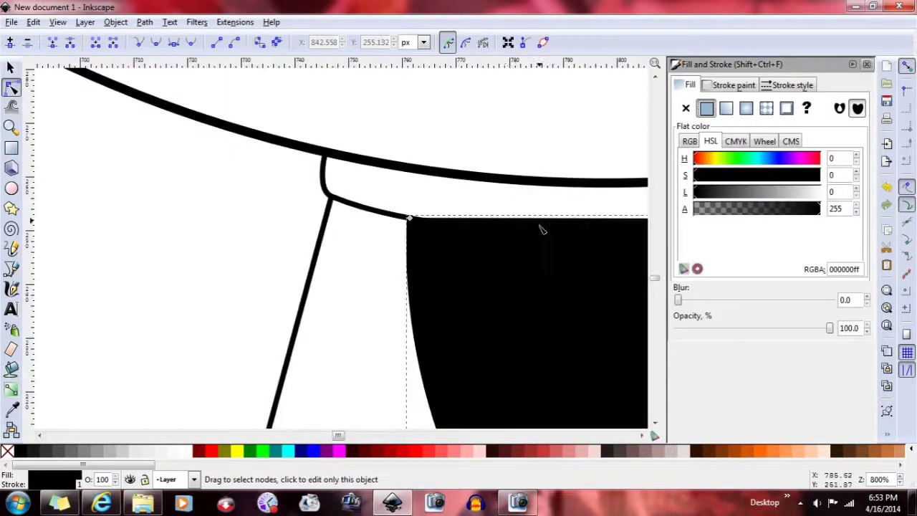
scroll(428, 437, right, 4)
scroll(428, 437, right, 2)
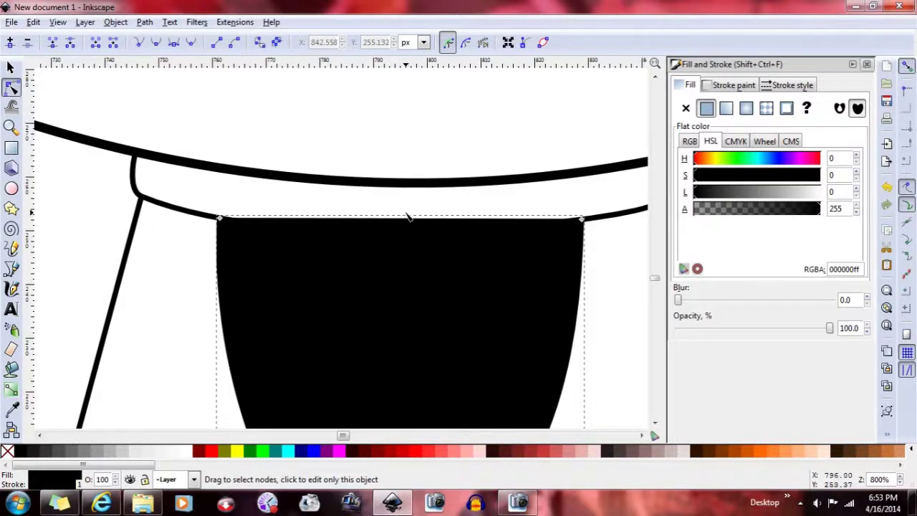
key(minus)
key(minus)
key(minus)
click(686, 109)
key(minus)
key(minus)
key(minus)
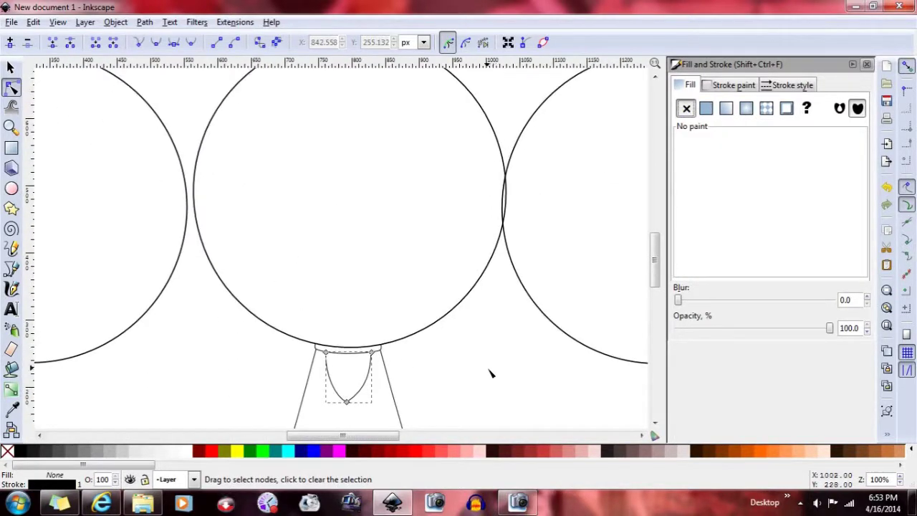
Give the middle head circle a flat fill, shifting it from red to yellow
click(465, 315)
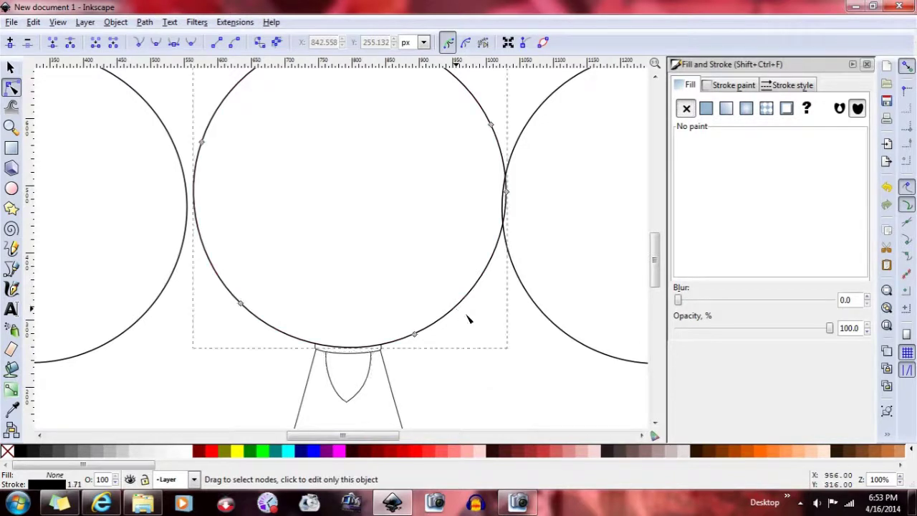
click(706, 108)
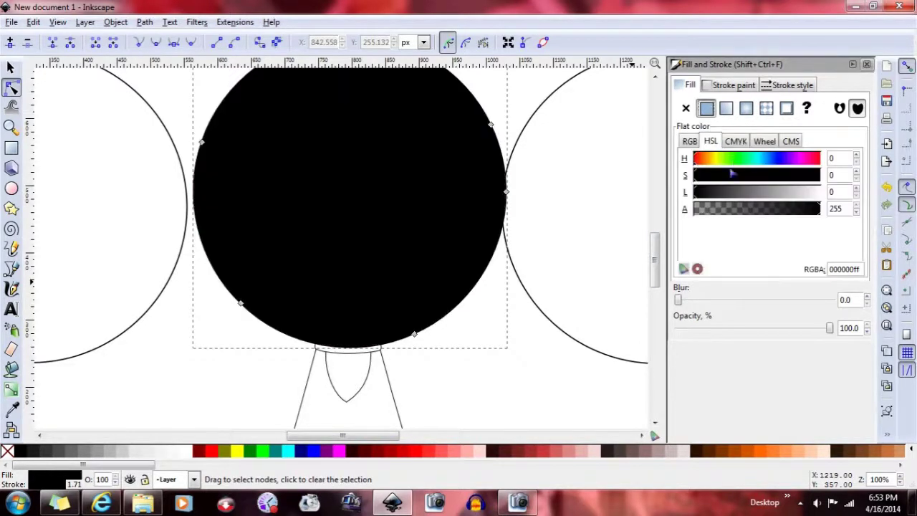
drag(729, 195, 759, 192)
scroll(761, 175, up, 10)
click(714, 159)
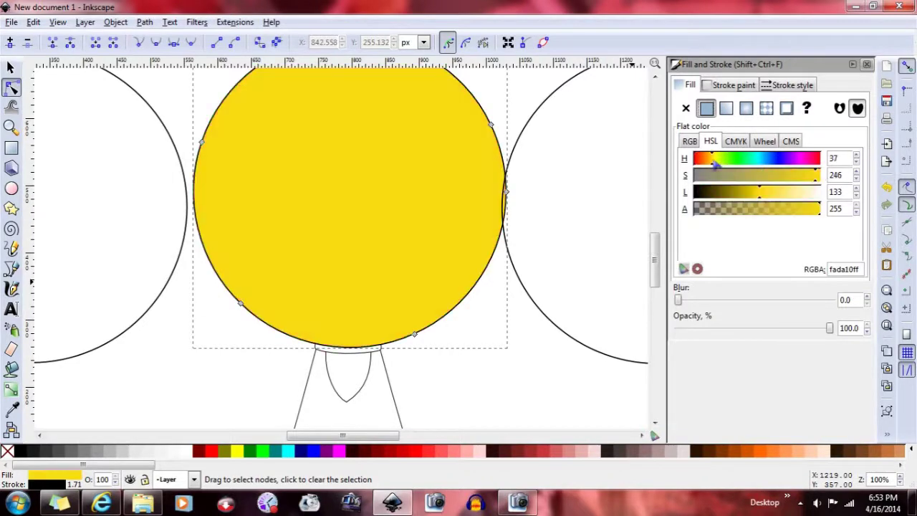
drag(659, 277, 660, 268)
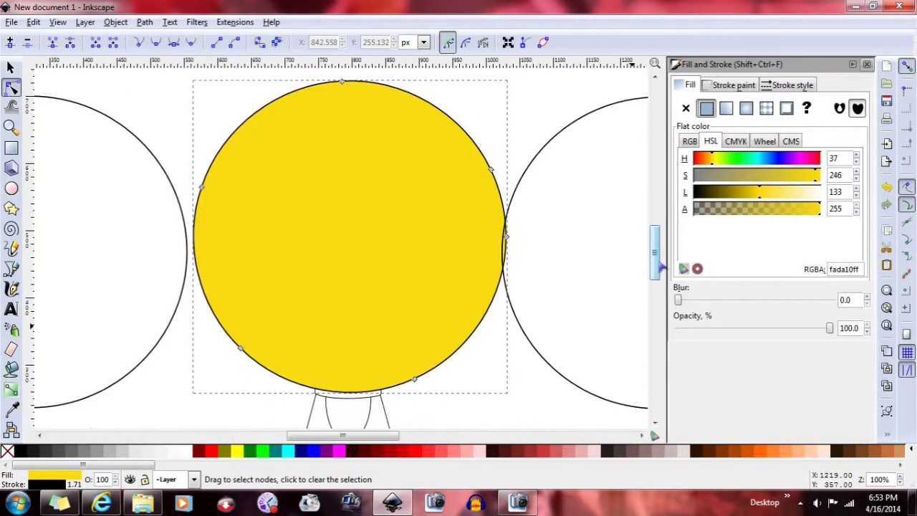
key(minus)
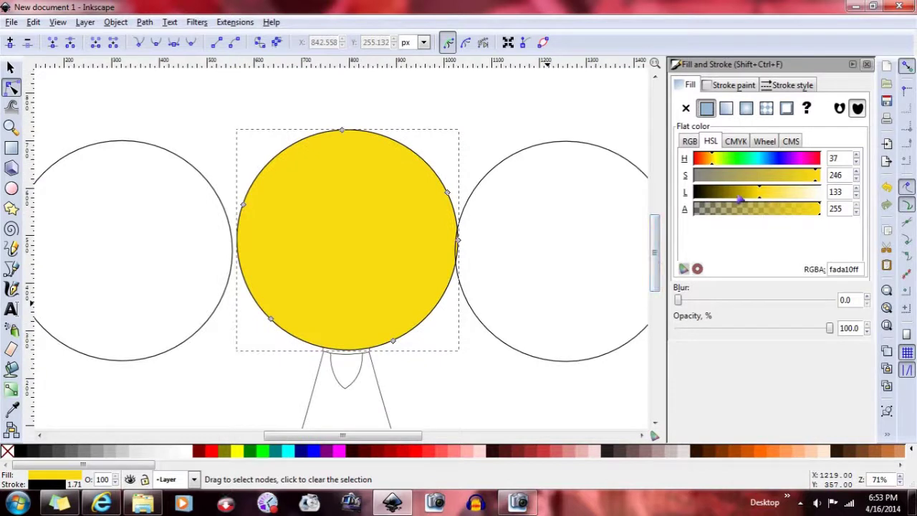
Try radial gradient, stripe pattern and swatch fills, then remove the fill and deselect
click(685, 107)
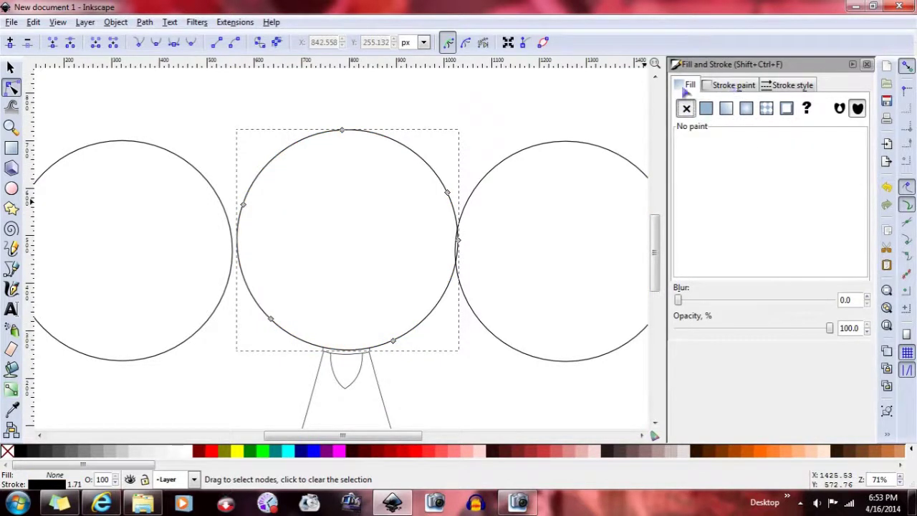
click(706, 108)
click(746, 108)
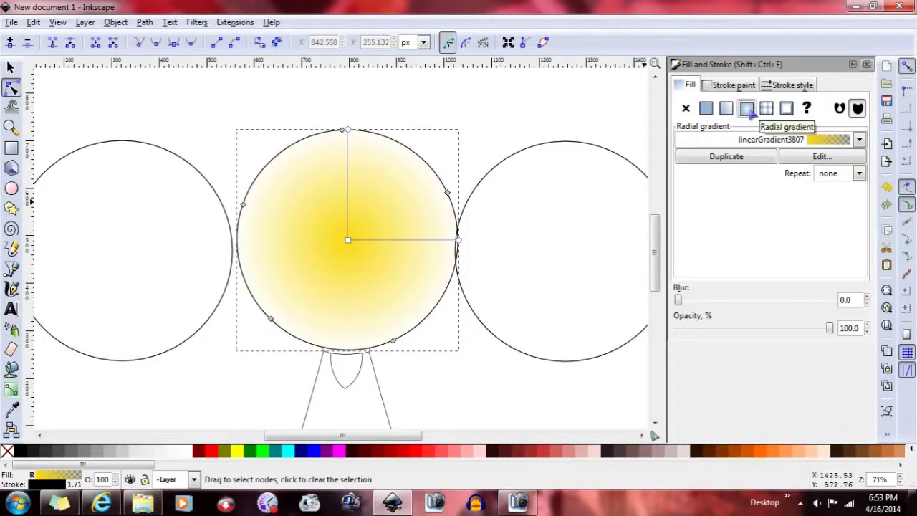
click(766, 108)
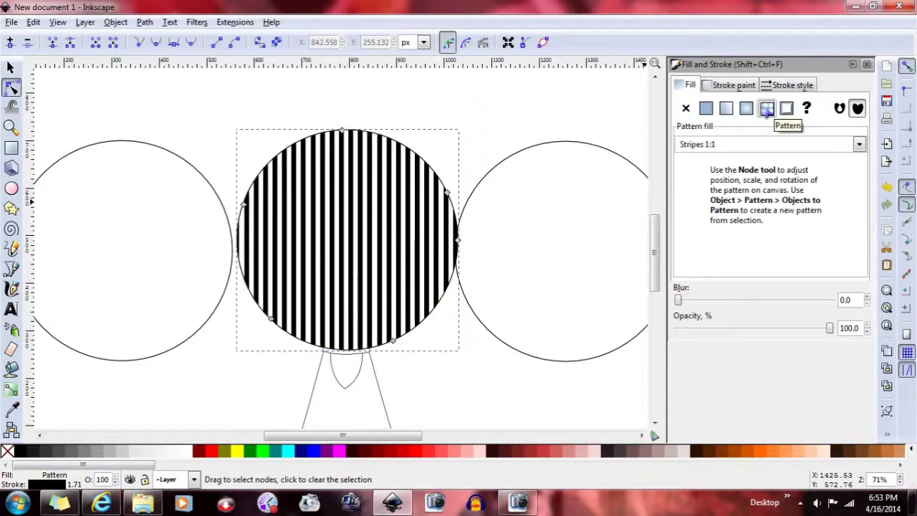
click(786, 108)
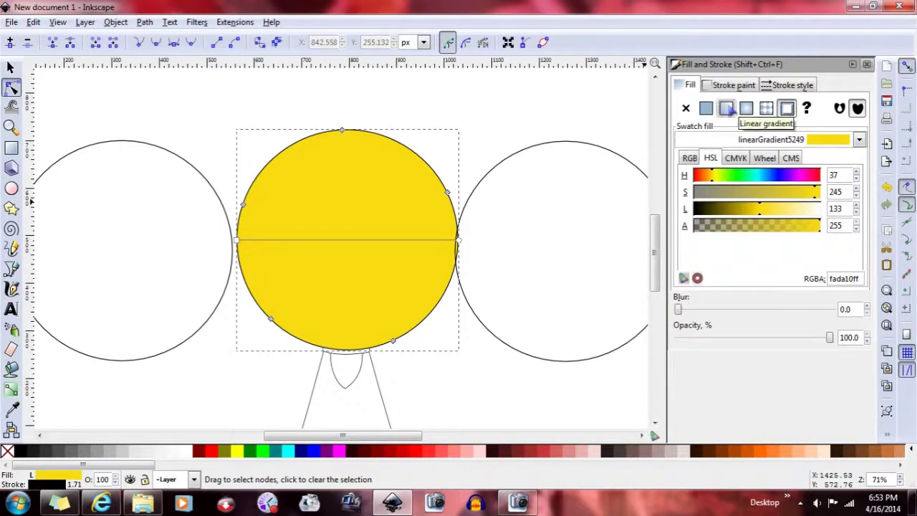
click(705, 108)
click(685, 108)
click(512, 241)
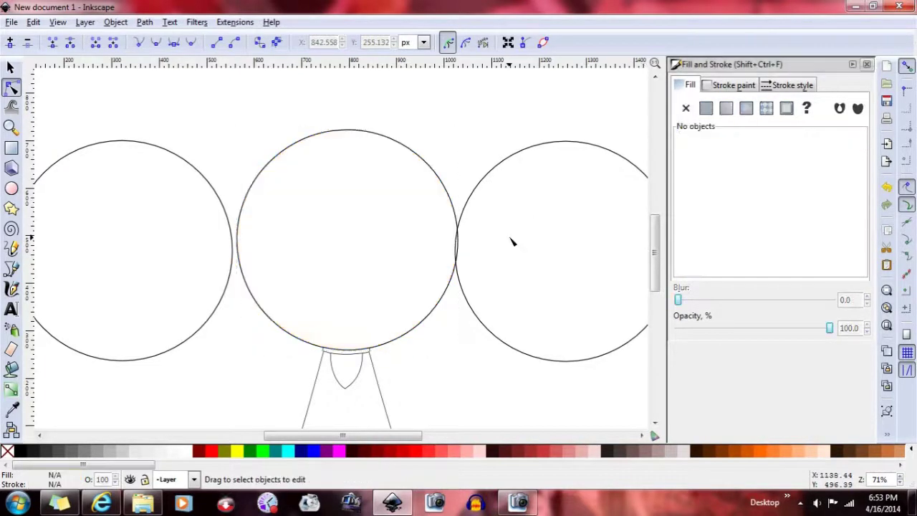
scroll(509, 260, down, 3)
scroll(372, 358, up, 1)
scroll(334, 291, up, 1)
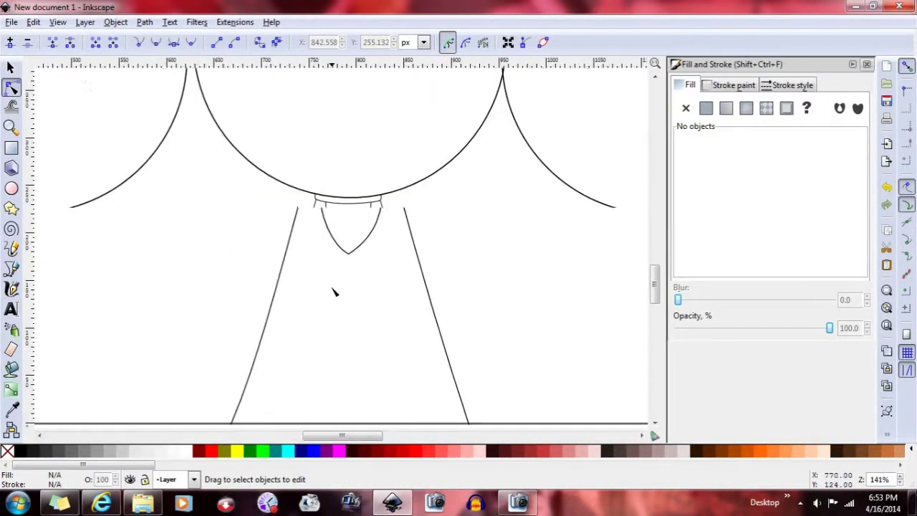
scroll(293, 298, down, 3)
click(254, 276)
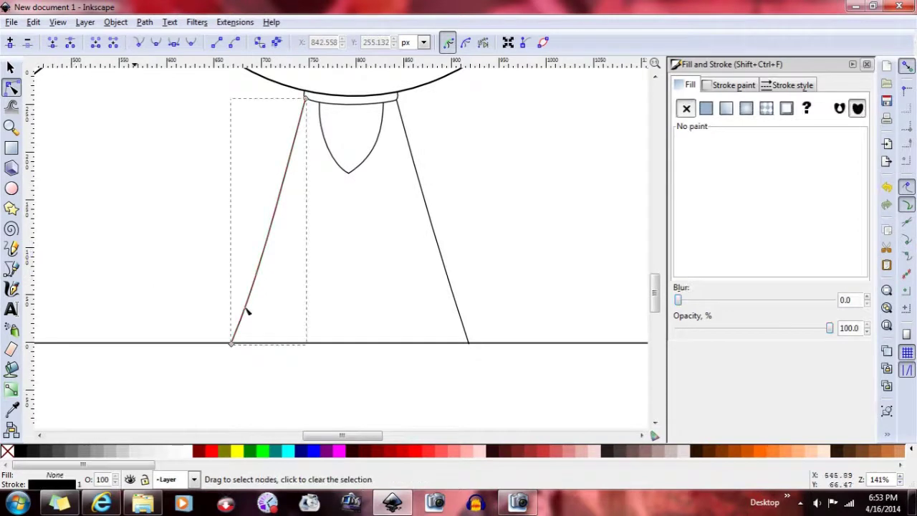
scroll(231, 273, up, 1)
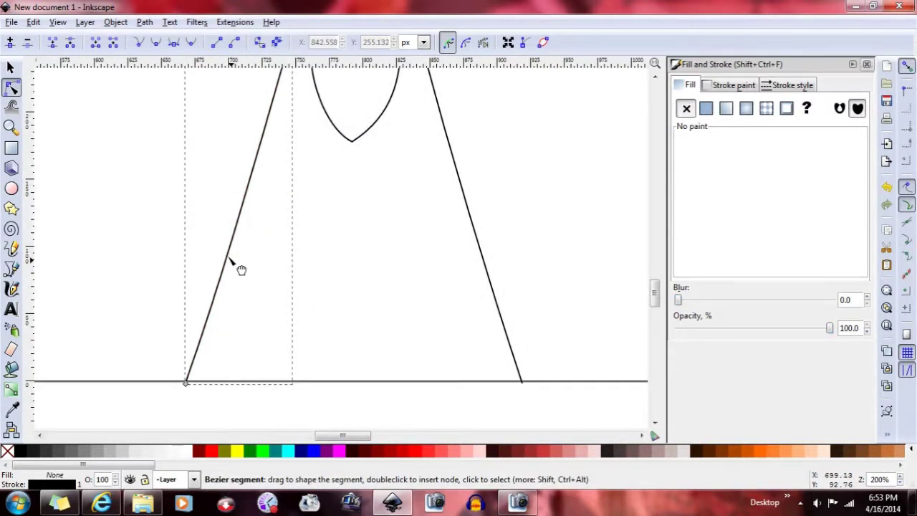
scroll(321, 254, down, 2)
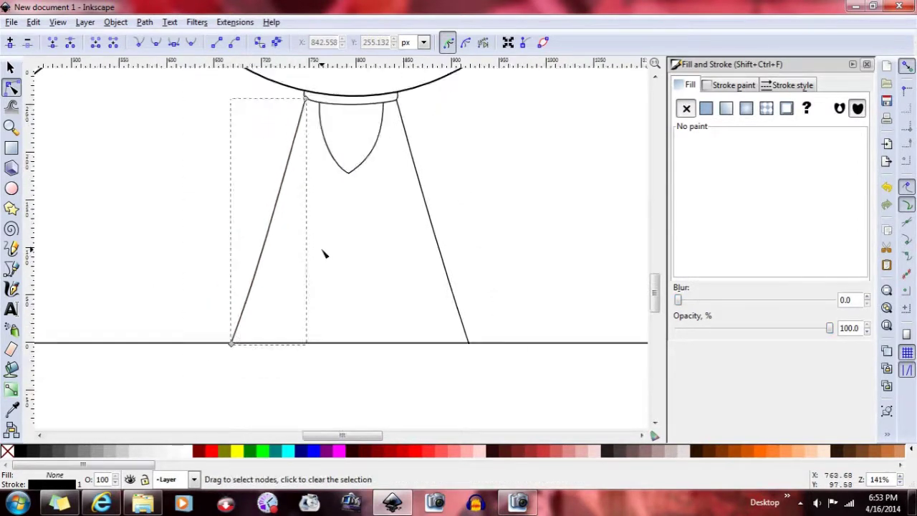
click(12, 268)
click(464, 156)
click(524, 225)
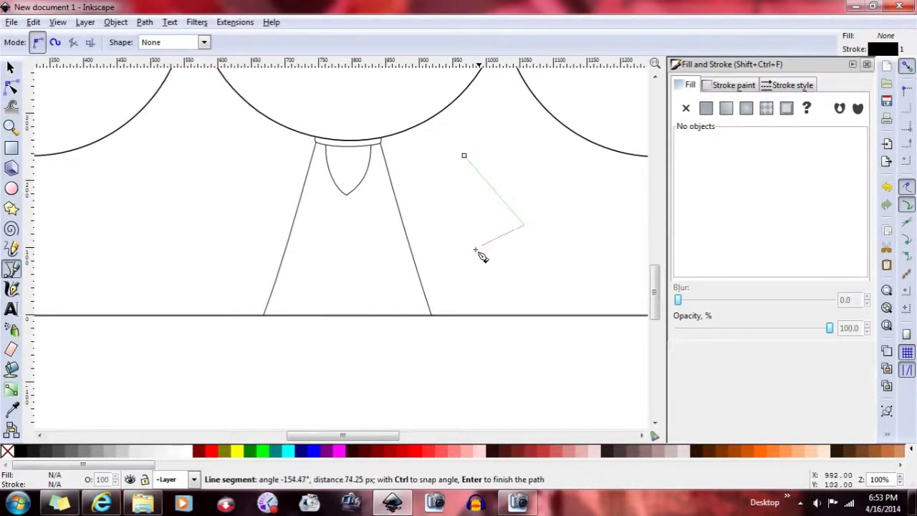
click(462, 260)
click(422, 176)
click(524, 179)
click(568, 230)
double_click(582, 186)
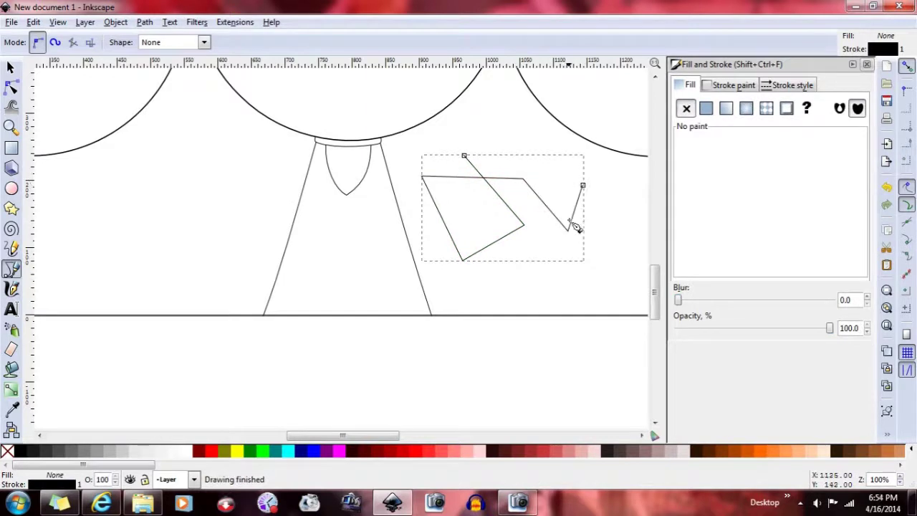
key(plus)
key(minus)
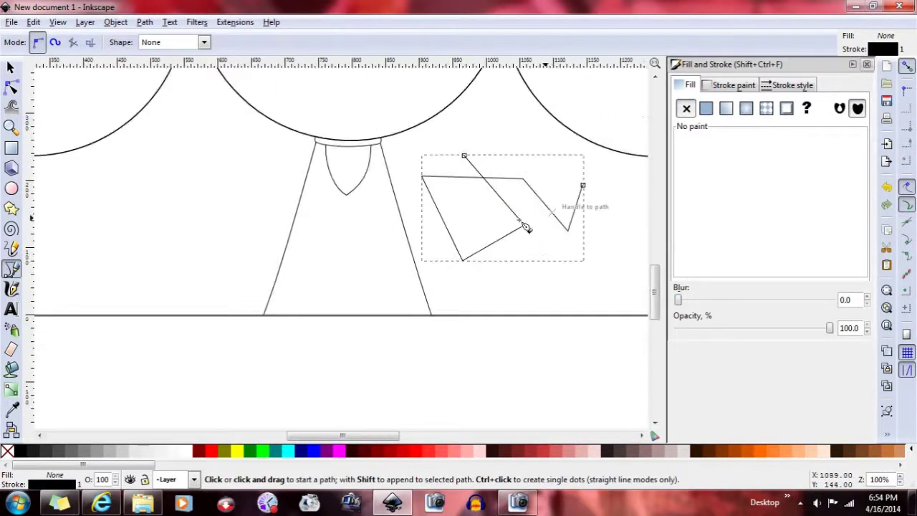
click(10, 86)
drag(468, 180, 473, 223)
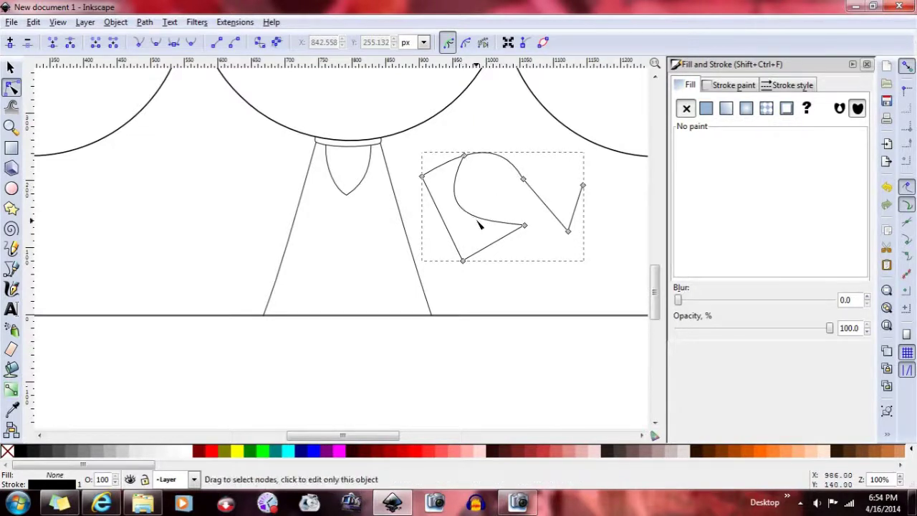
key(s)
right_click(520, 227)
click(552, 342)
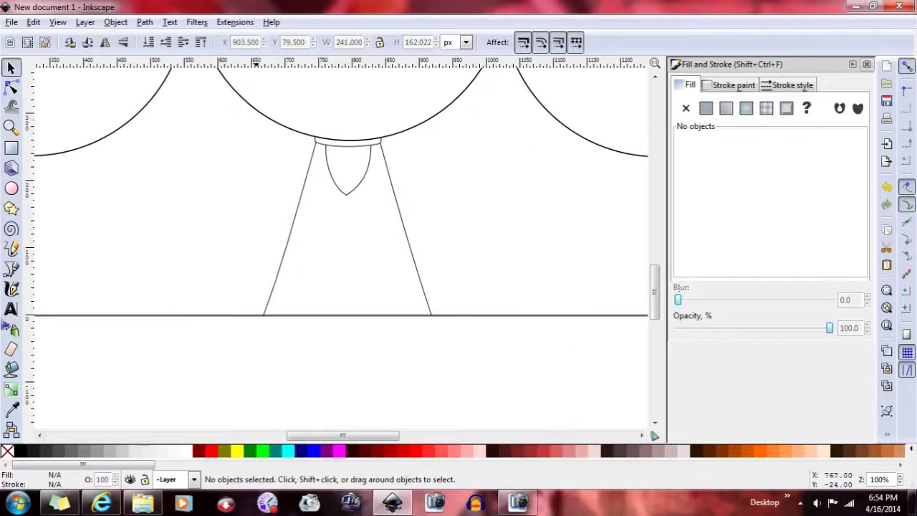
click(11, 308)
click(84, 225)
text(hddgbf)
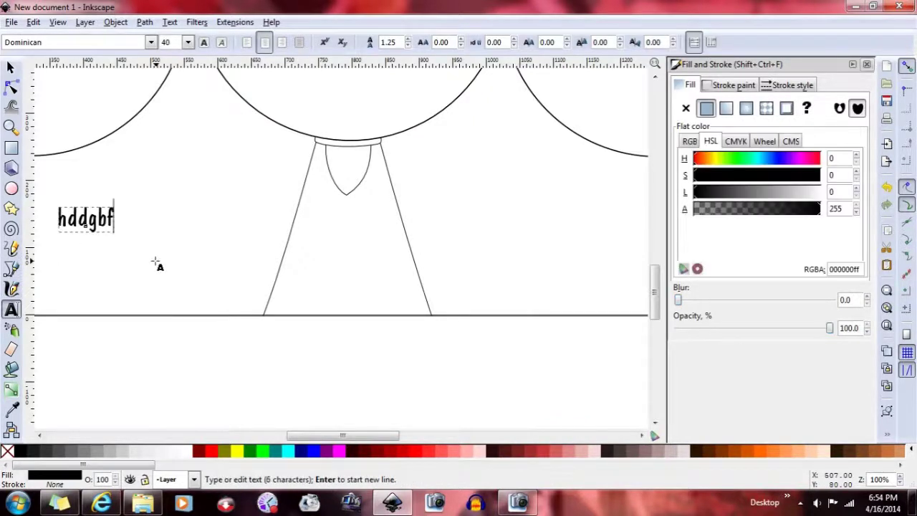
text(penis)
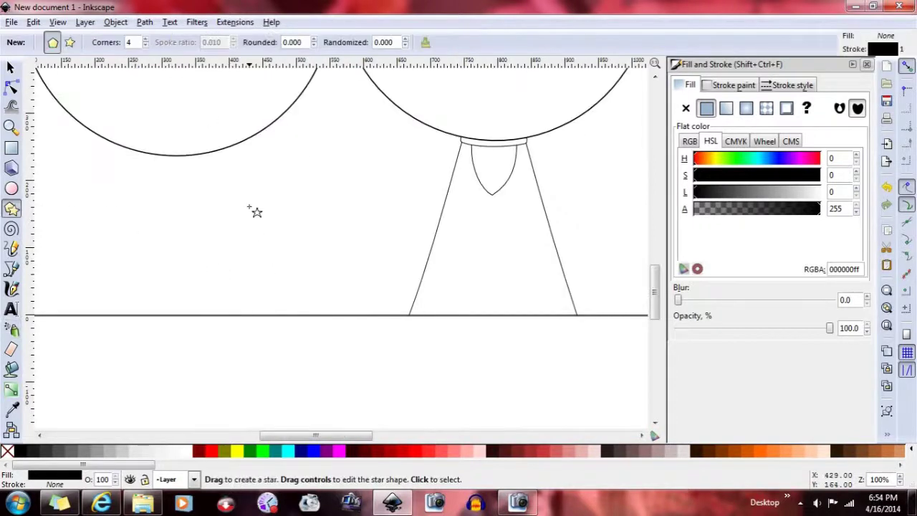
drag(248, 206, 298, 256)
key(ctrl+z)
key(ctrl+z)
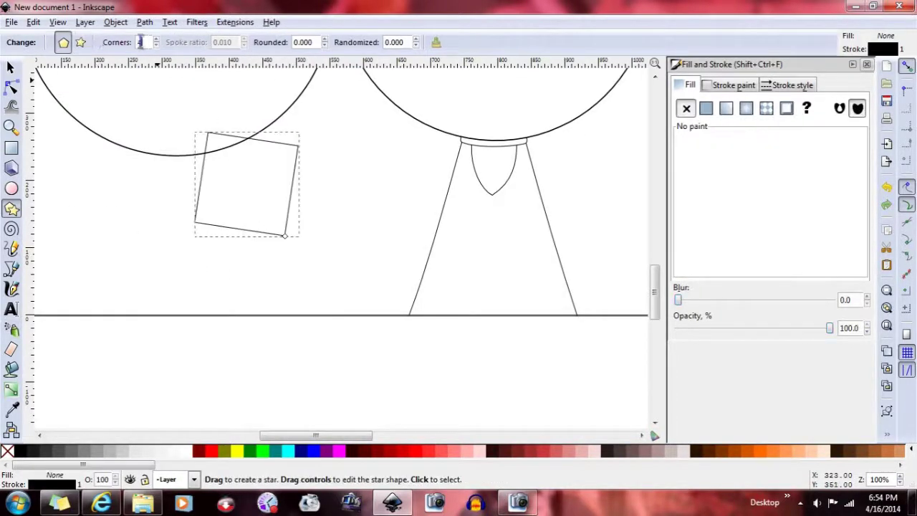
text(3)
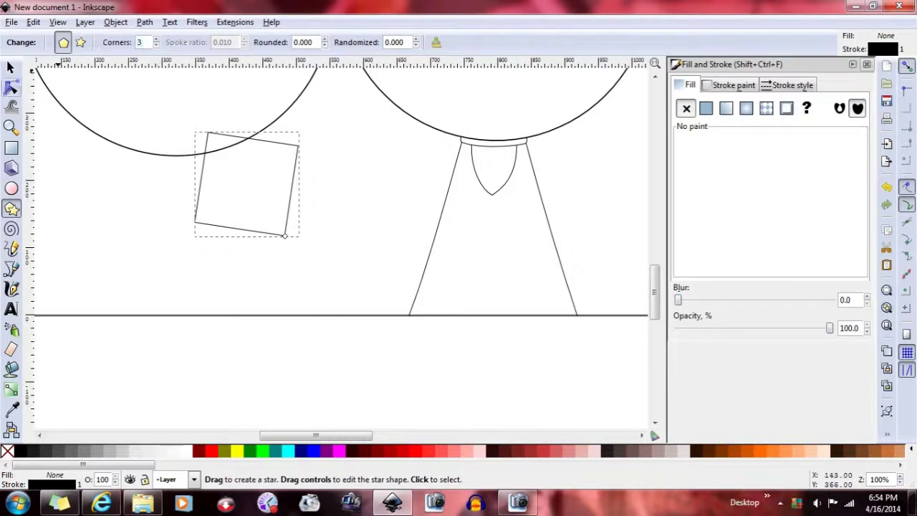
click(11, 87)
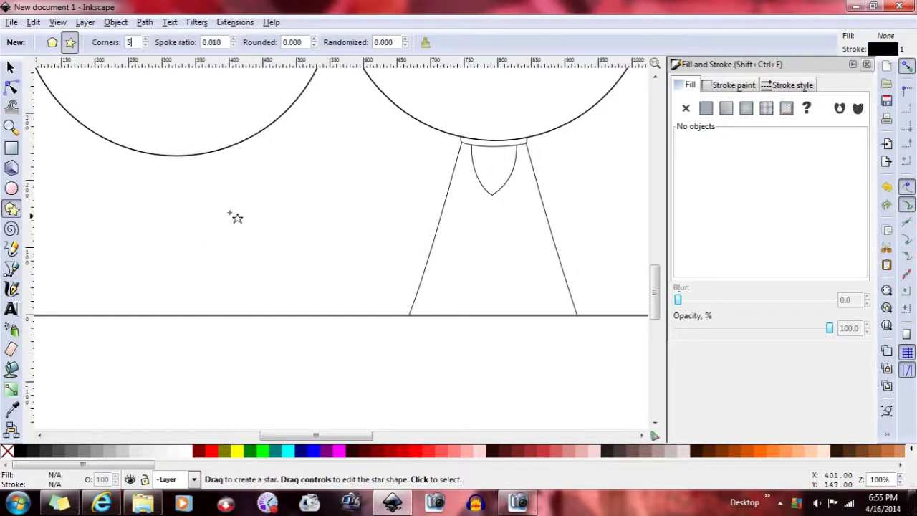
mouse_move(229, 212)
mouse_down()
mouse_move(280, 266)
mouse_move(281, 289)
mouse_up()
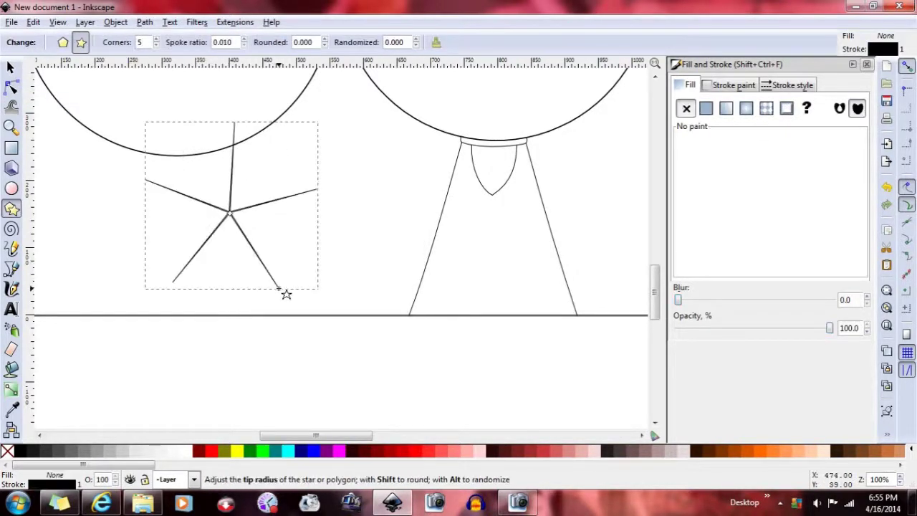
click(324, 40)
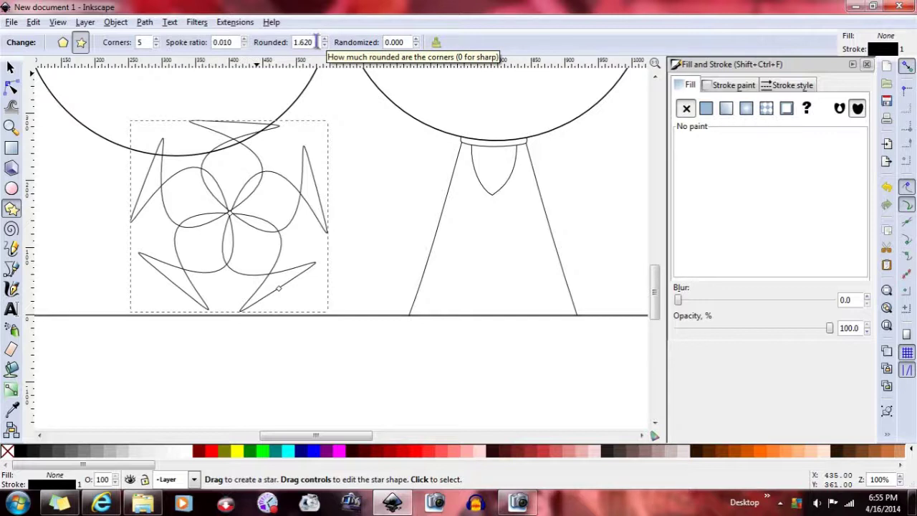
click(436, 41)
click(244, 39)
click(244, 45)
click(244, 39)
click(244, 44)
click(244, 44)
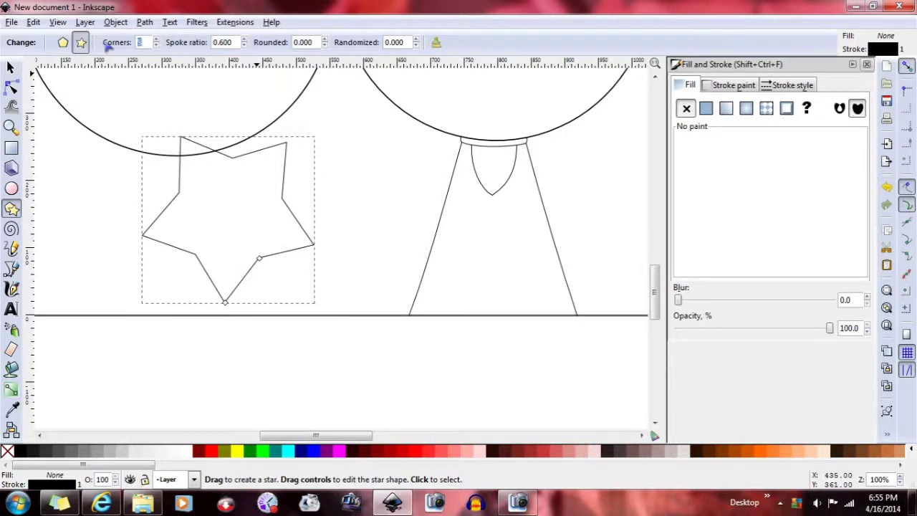
text(70)
click(221, 41)
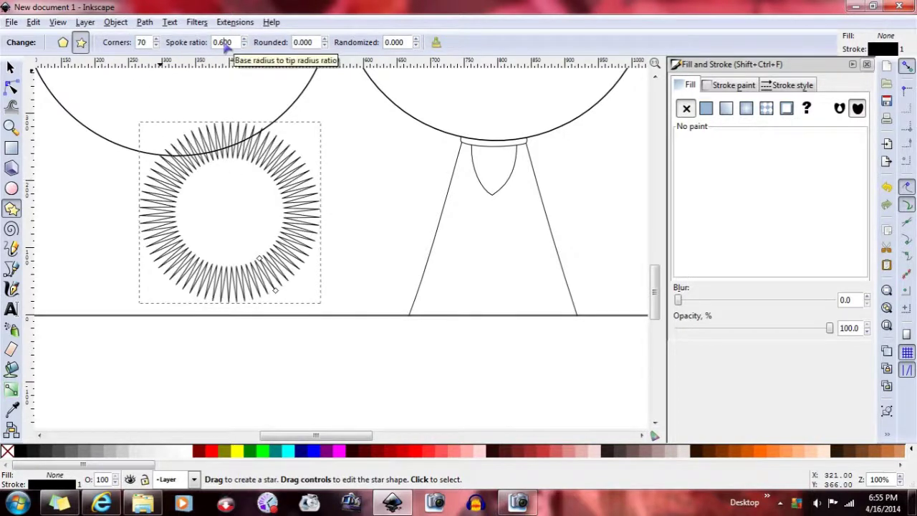
click(324, 40)
click(325, 40)
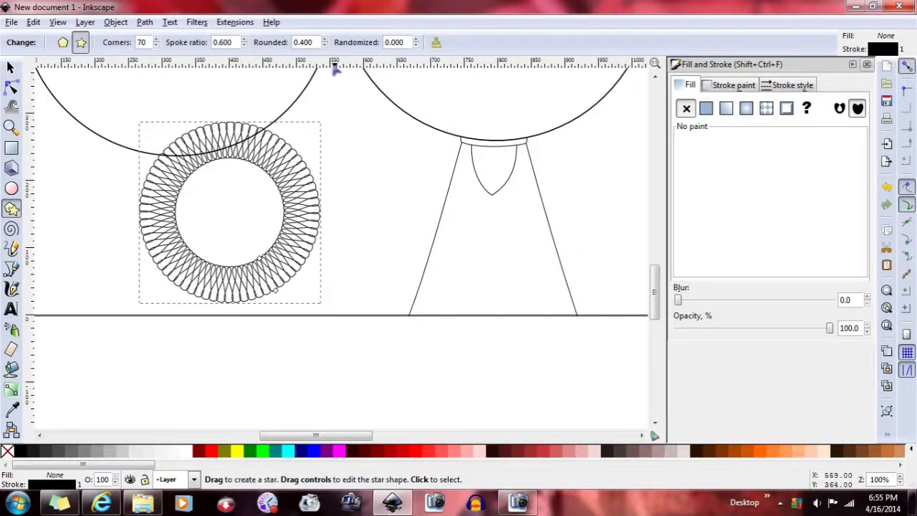
right_click(292, 247)
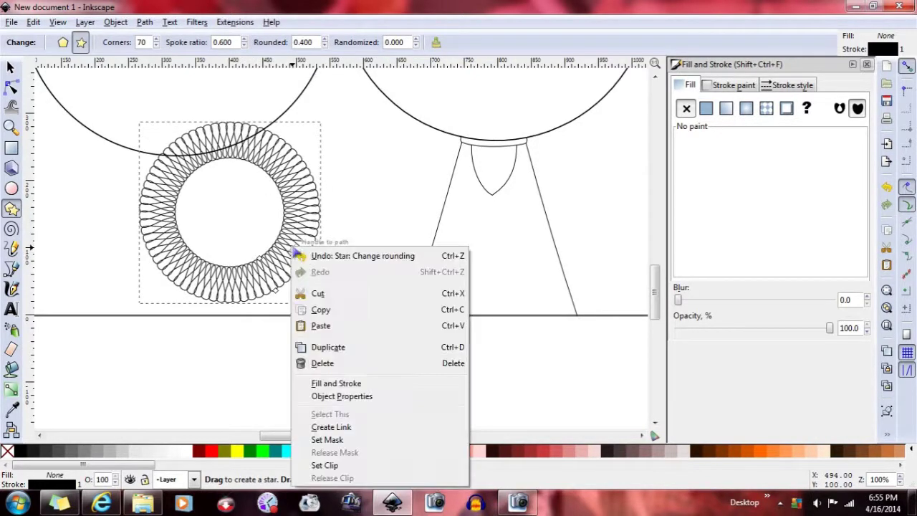
click(343, 363)
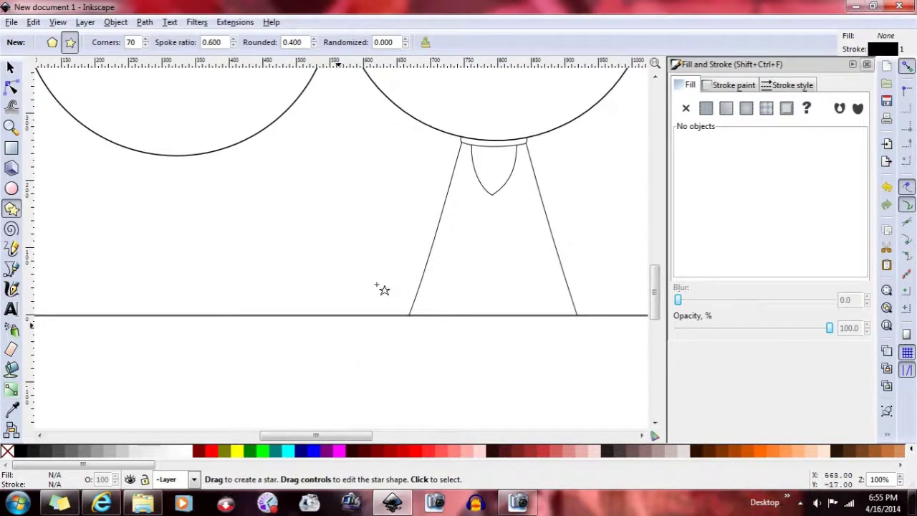
scroll(375, 290, up, 5)
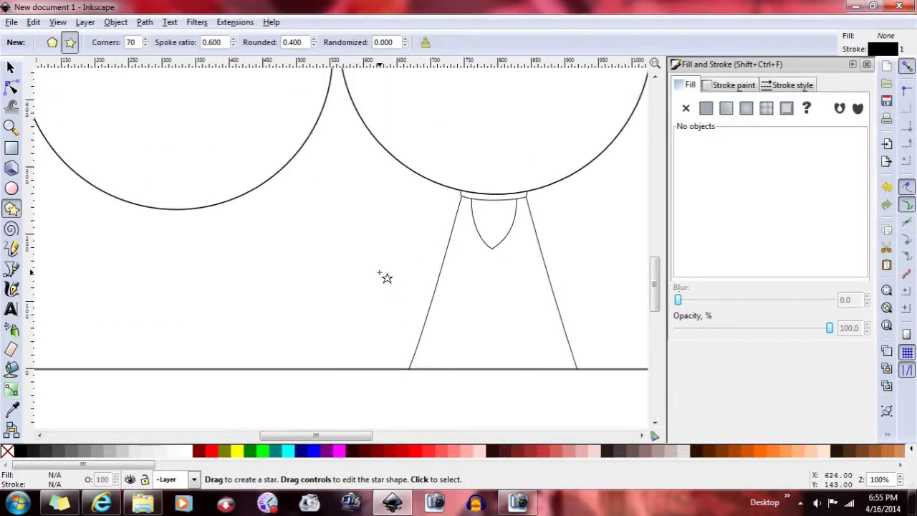
Unhide Layer 1 to show the character drawing, then return to the circle layer
click(194, 479)
click(170, 462)
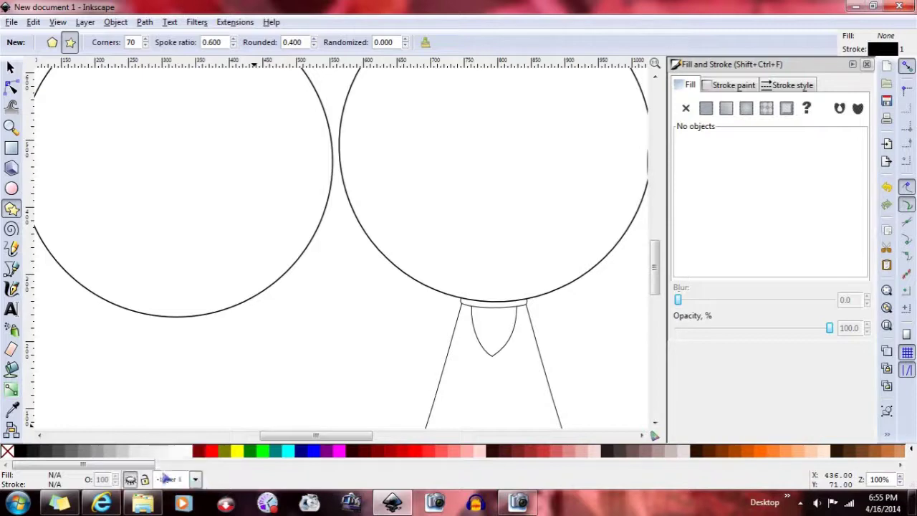
click(130, 480)
click(194, 479)
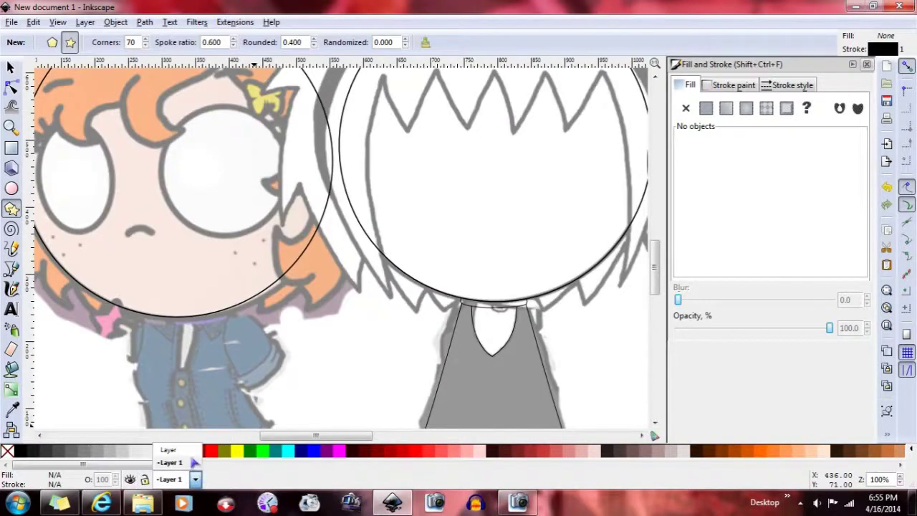
click(186, 465)
Draw a small circle in the middle head, reposition it, then delete it and zoom out
key(e)
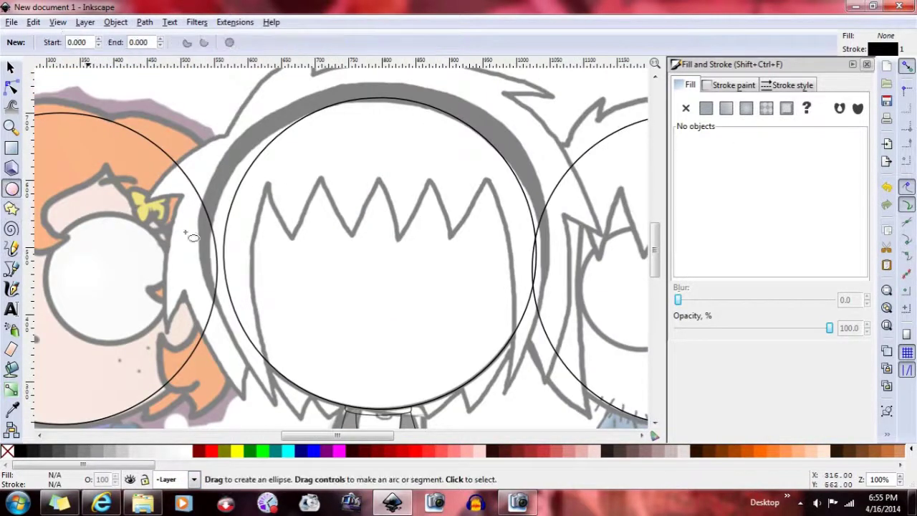
mouse_move(252, 217)
mouse_down()
mouse_move(309, 295)
mouse_move(378, 349)
mouse_up()
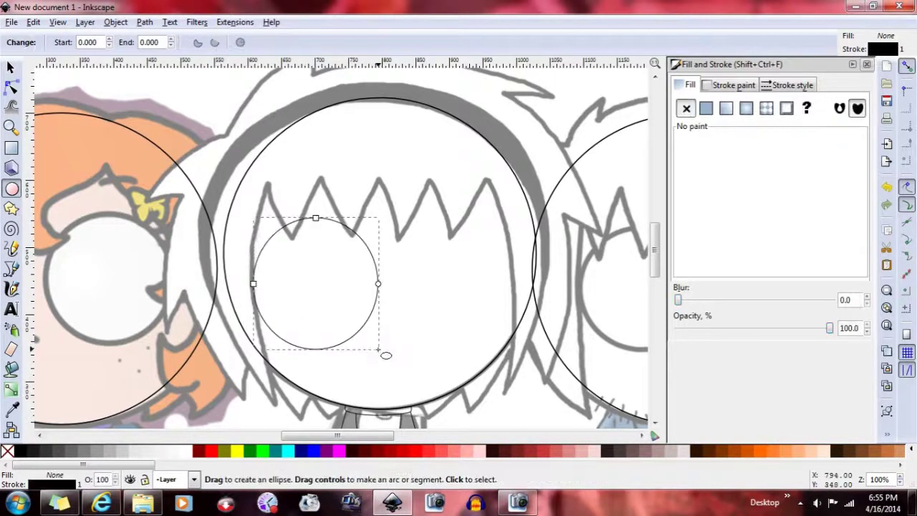
key(n)
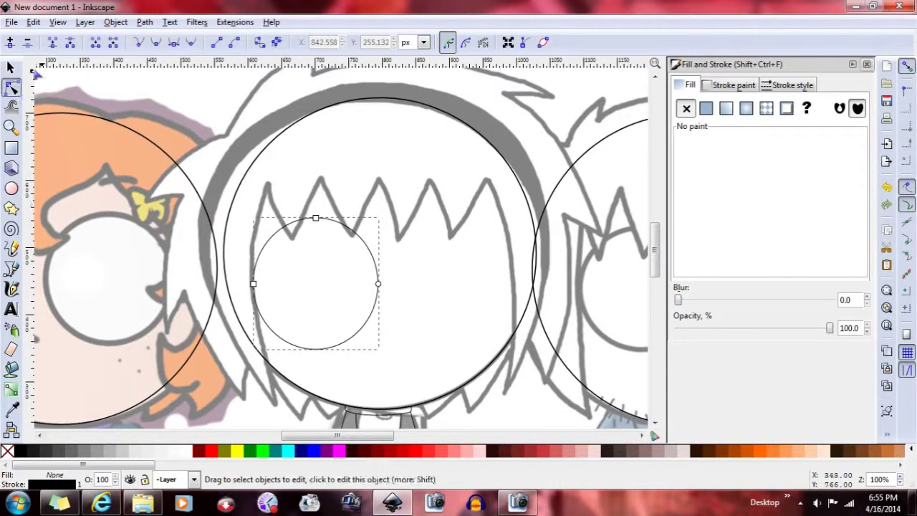
key(s)
drag(359, 237, 330, 209)
drag(343, 298, 349, 319)
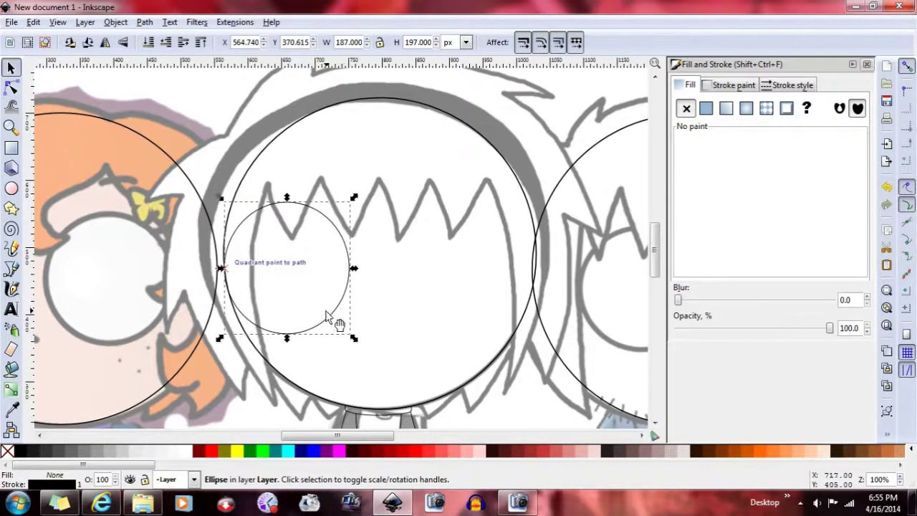
drag(344, 316, 355, 331)
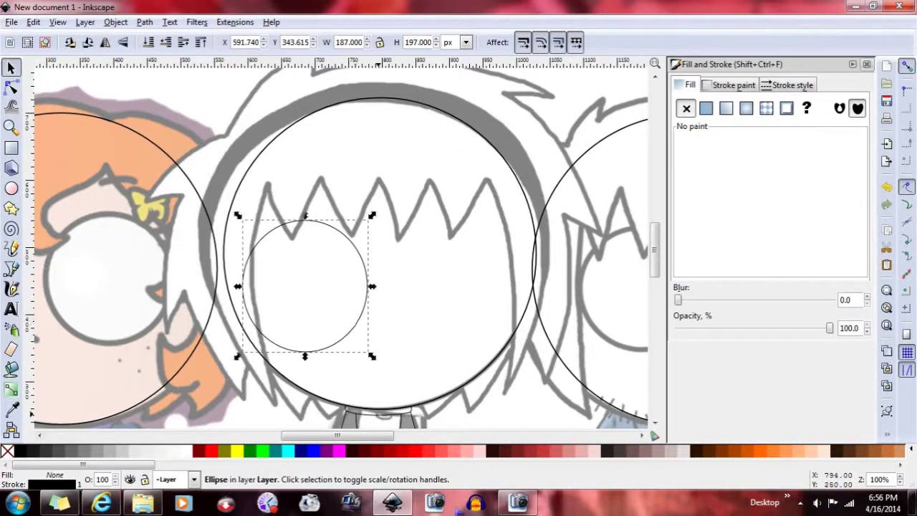
right_click(339, 344)
key(Escape)
key(Escape)
key(2)
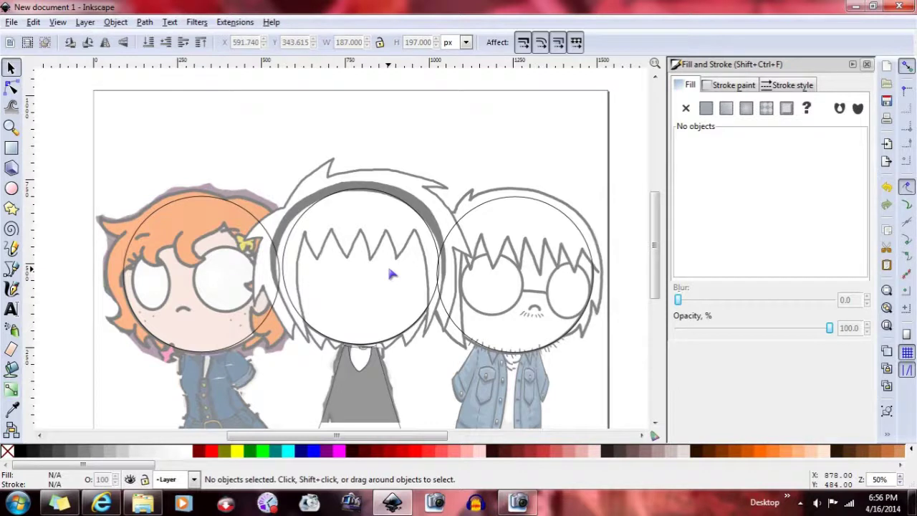
Draw a spiral, increase its turns, move it onto the middle face, then delete it
click(10, 229)
drag(152, 124, 197, 180)
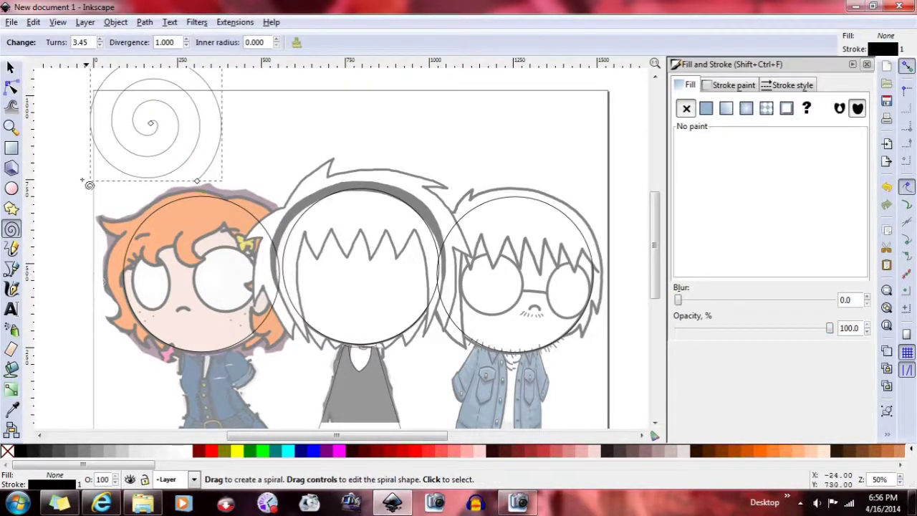
click(102, 40)
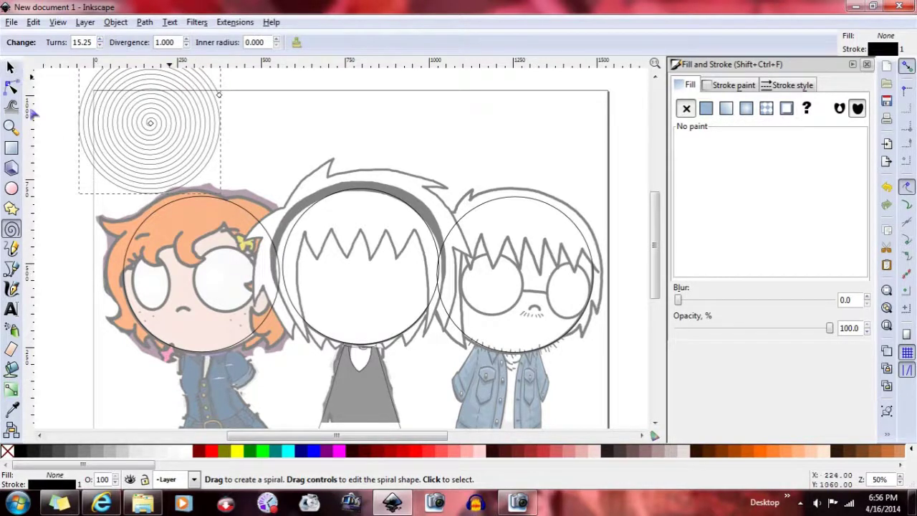
click(10, 66)
drag(219, 182, 451, 332)
right_click(408, 324)
click(437, 182)
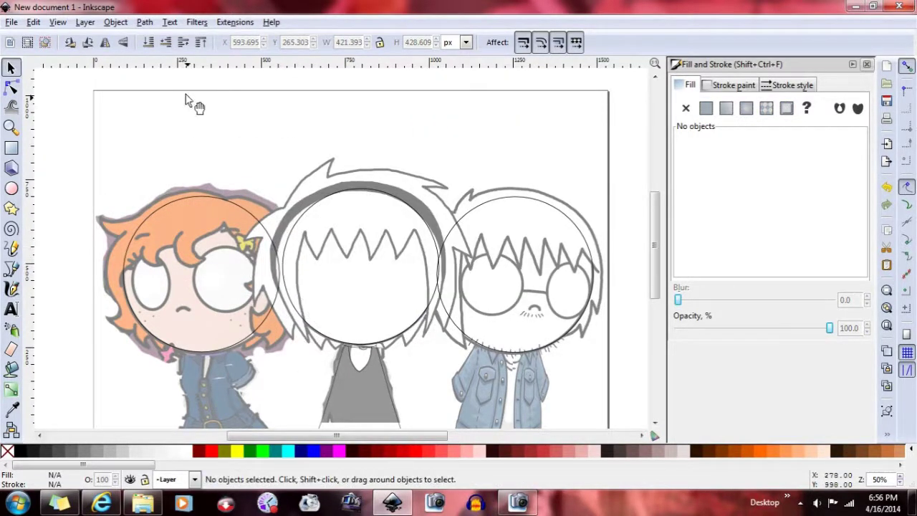
Open the Layers dialog and try the layer opacity slider at 100.0
click(84, 23)
click(144, 259)
mouse_move(817, 178)
mouse_down()
mouse_move(719, 178)
mouse_move(817, 177)
mouse_up()
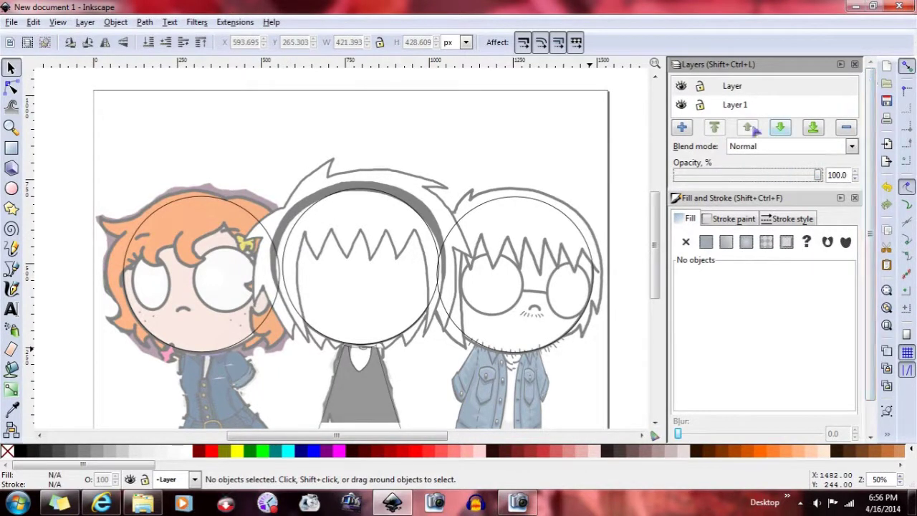
Reorder the circle layer below and back above the drawing, then close the Layers list
click(816, 129)
click(758, 129)
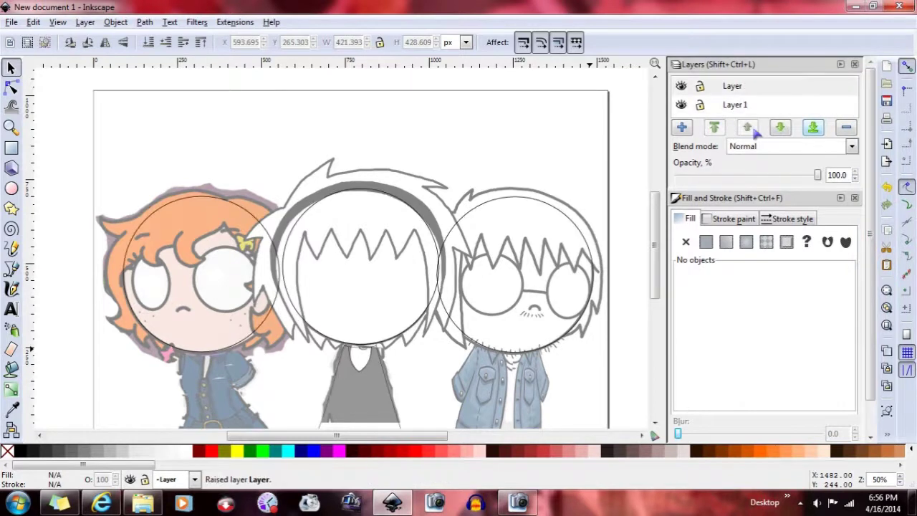
click(854, 63)
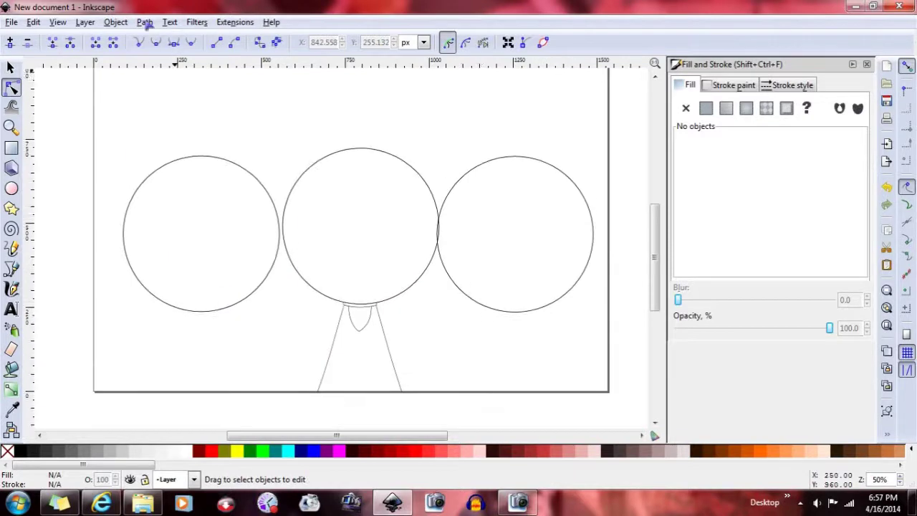
click(146, 22)
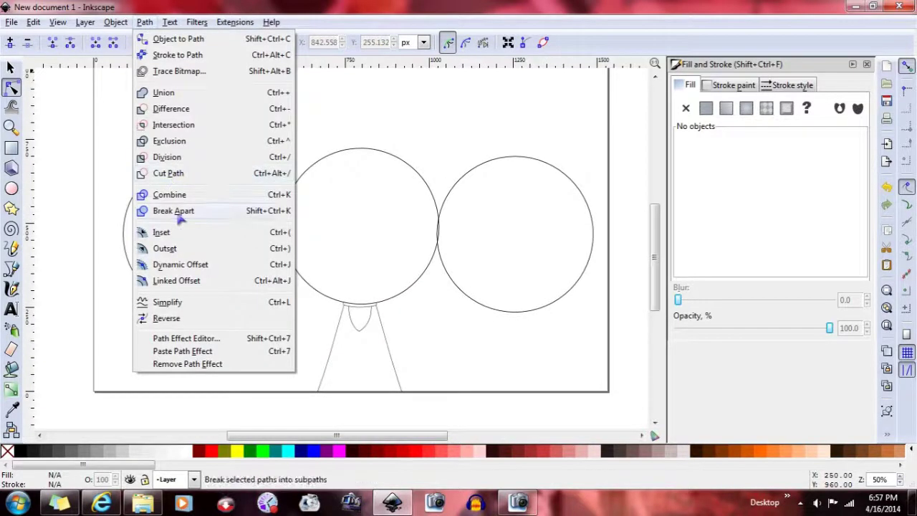
click(442, 104)
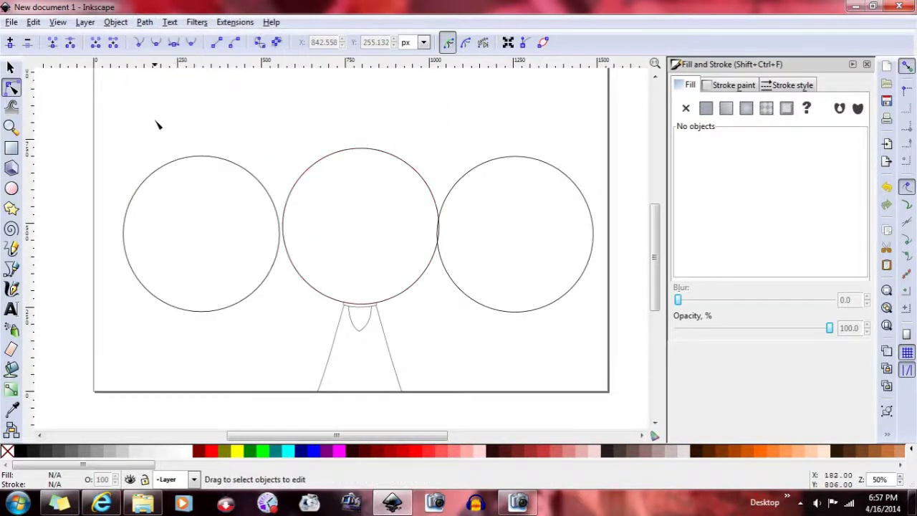
Group the left and middle head circles and move the group up slightly
click(228, 164)
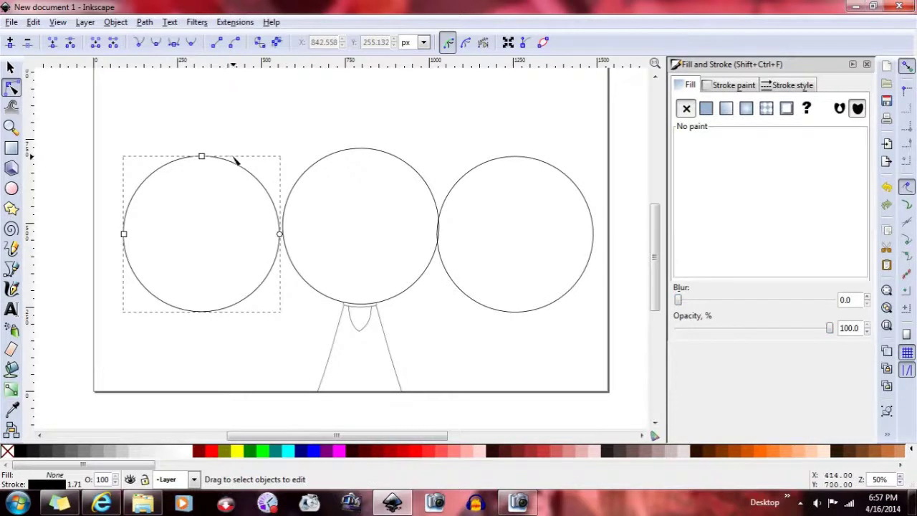
shift+click(308, 179)
click(115, 22)
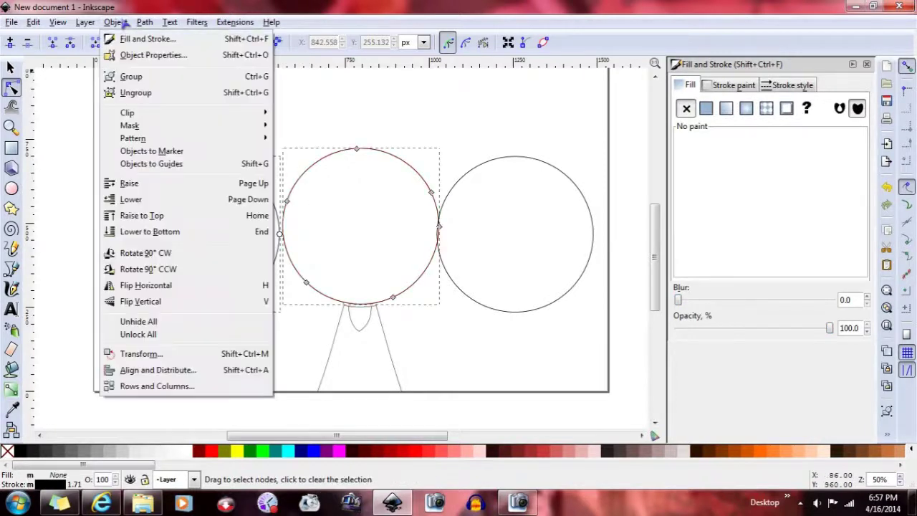
click(131, 76)
click(11, 67)
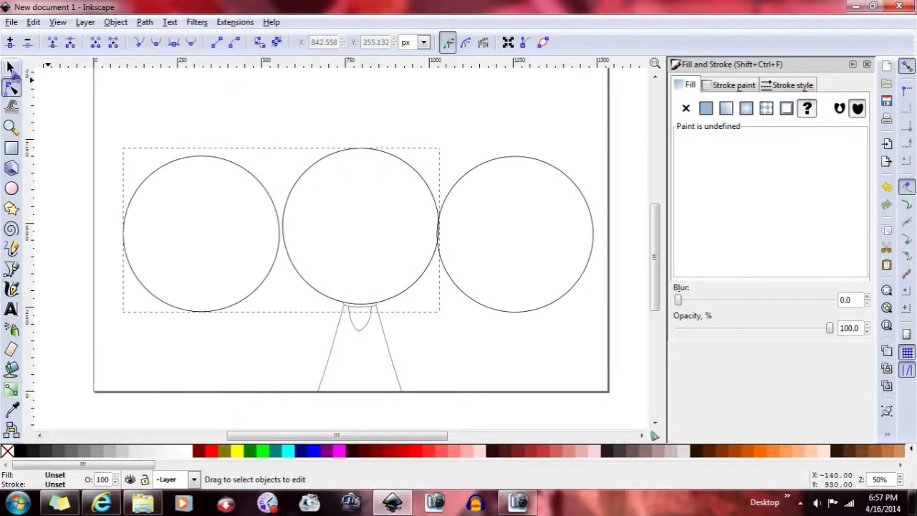
drag(271, 205, 272, 175)
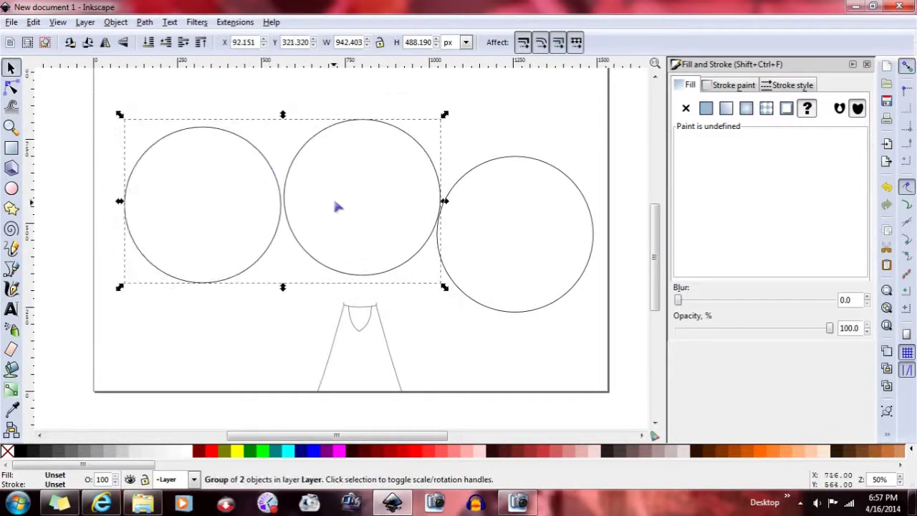
Undo the group's move and save as Inkscape SVG 'drawing' in My Pictures
key(ctrl+z)
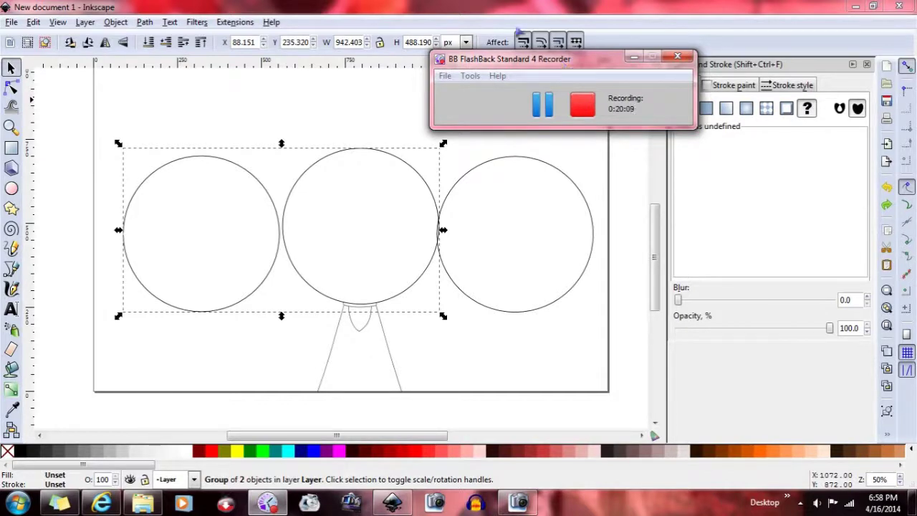
click(11, 22)
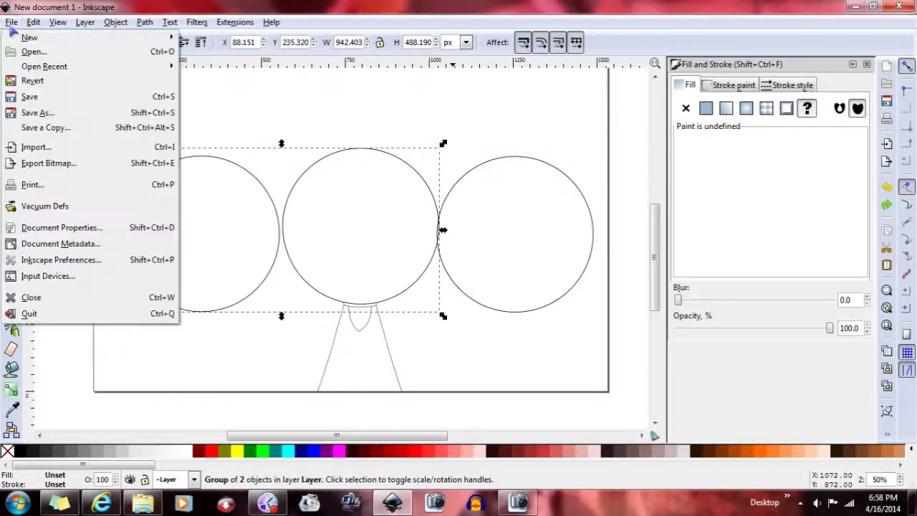
click(39, 113)
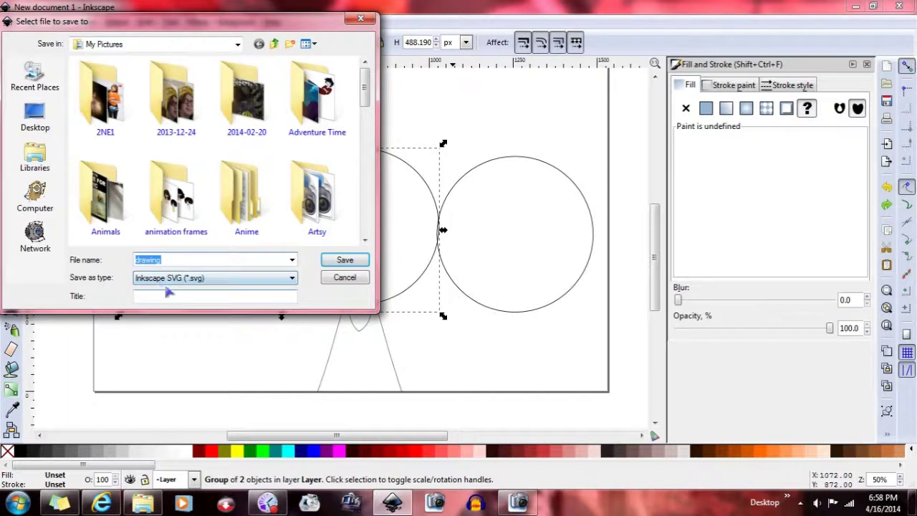
click(344, 260)
Open drawing.svg from the Pictures library with Internet Explorer
click(143, 503)
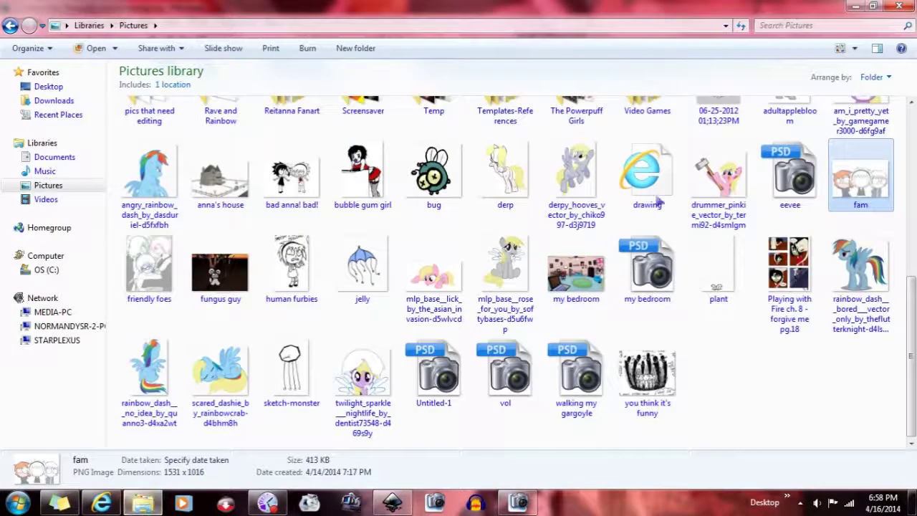
click(664, 164)
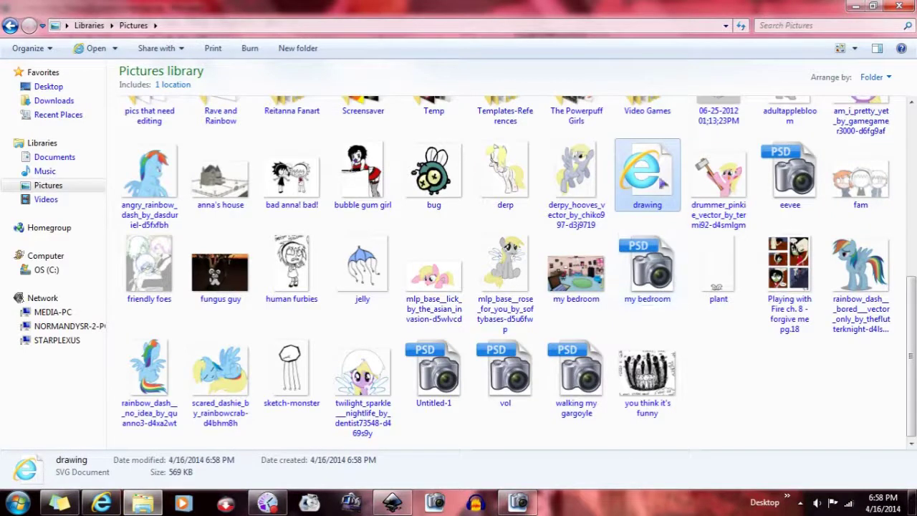
right_click(658, 184)
mouse_move(702, 235)
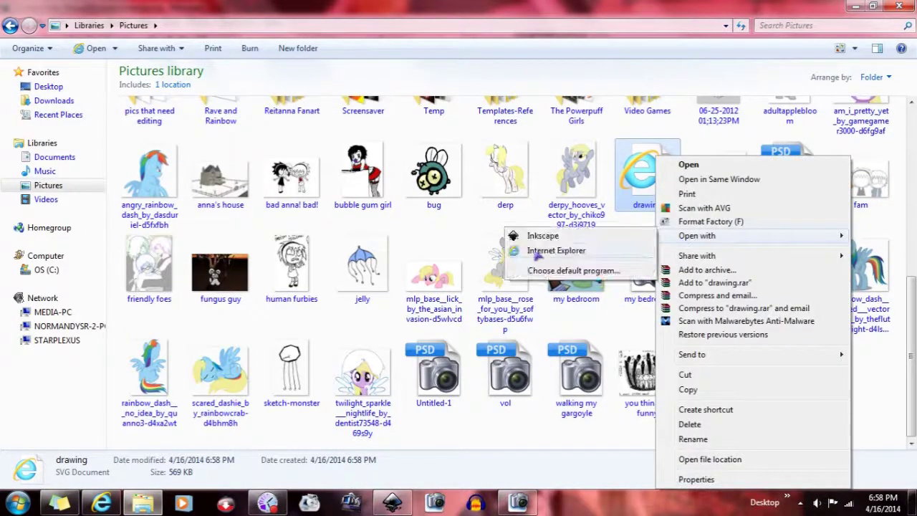
click(595, 199)
double_click(652, 187)
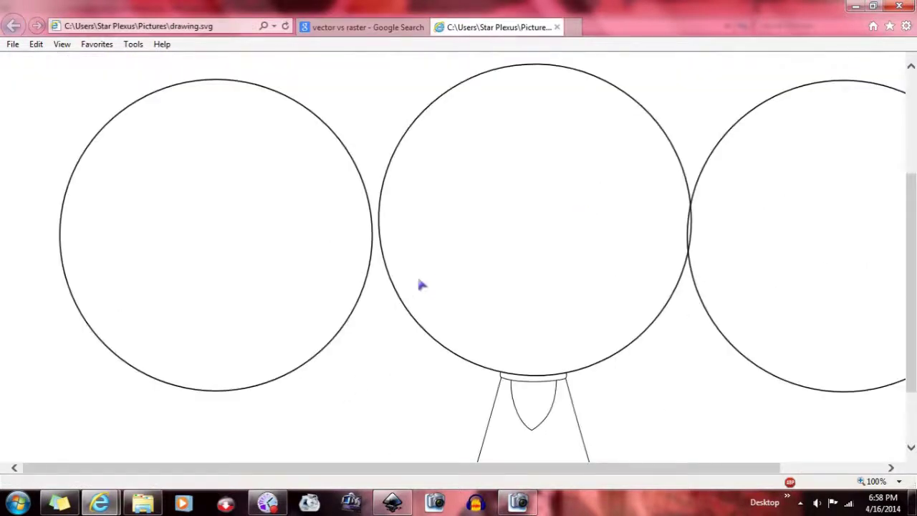
right_click(419, 281)
Save the displayed picture as 'drawing' in PNG (*.png) format in My Pictures
click(443, 264)
click(174, 263)
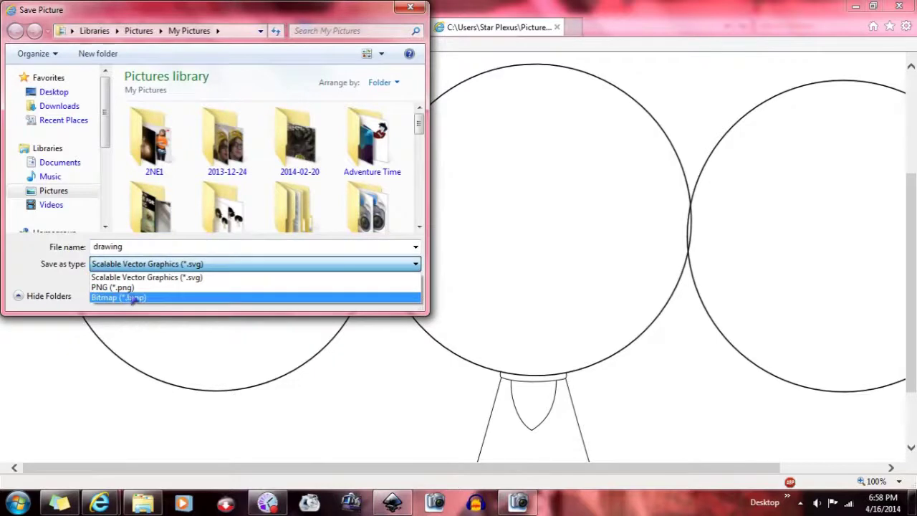
click(144, 288)
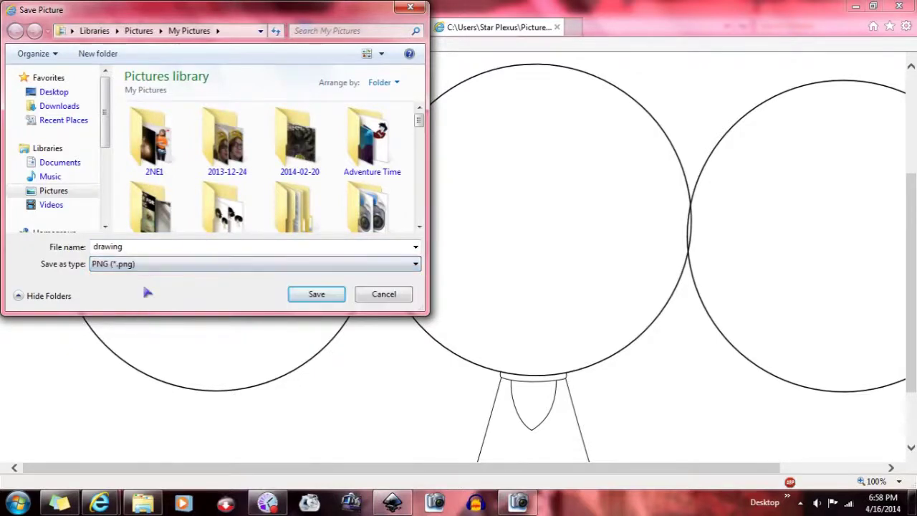
click(317, 294)
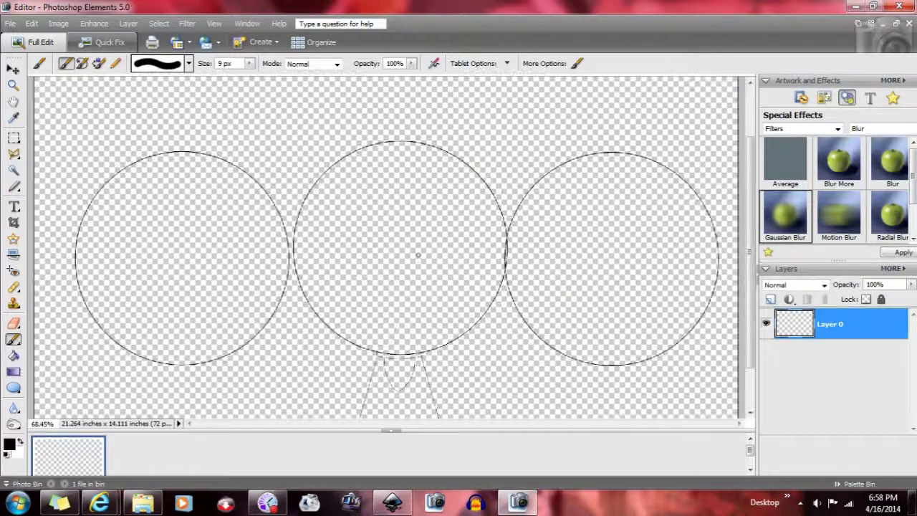
Add Layer 1 beneath Layer 0 and brush a thick purple zigzag stroke behind the circles
click(770, 299)
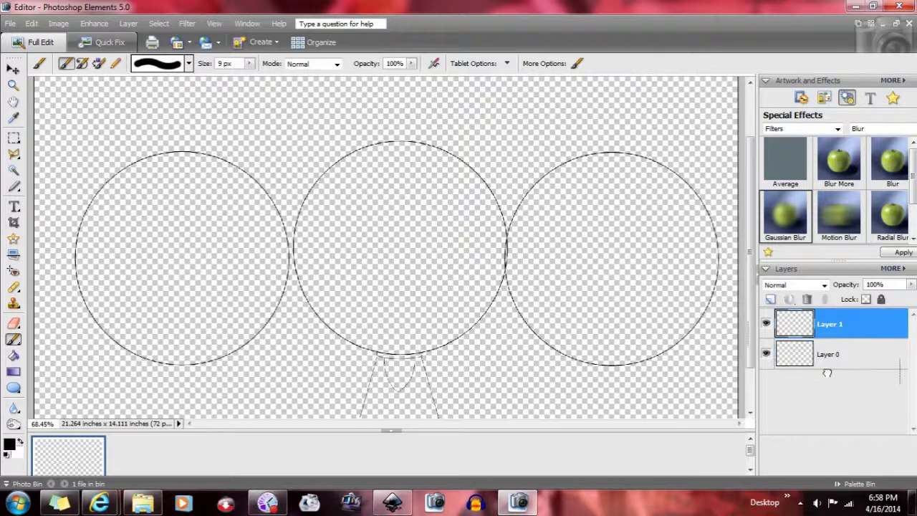
mouse_move(191, 199)
mouse_down()
mouse_move(292, 163)
mouse_move(454, 189)
mouse_move(594, 262)
mouse_up()
scroll(294, 171, up, 5)
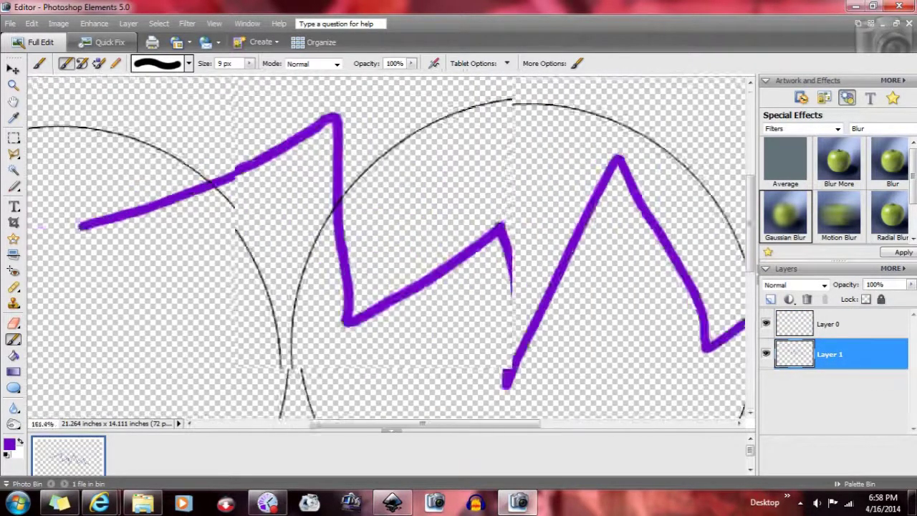